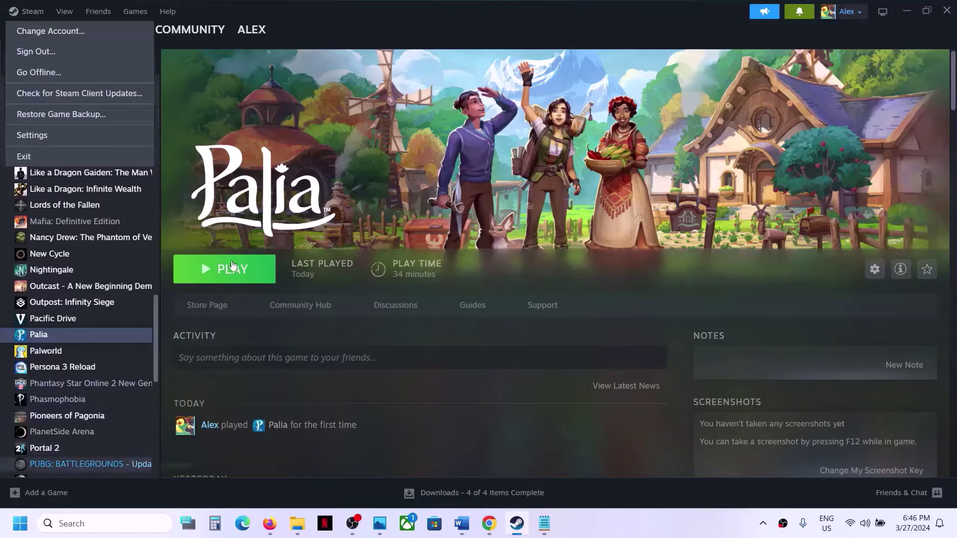
- Switch to the Word troubleshooting document and highlight "Restart your PC" in Step 1
left_click(435, 124)
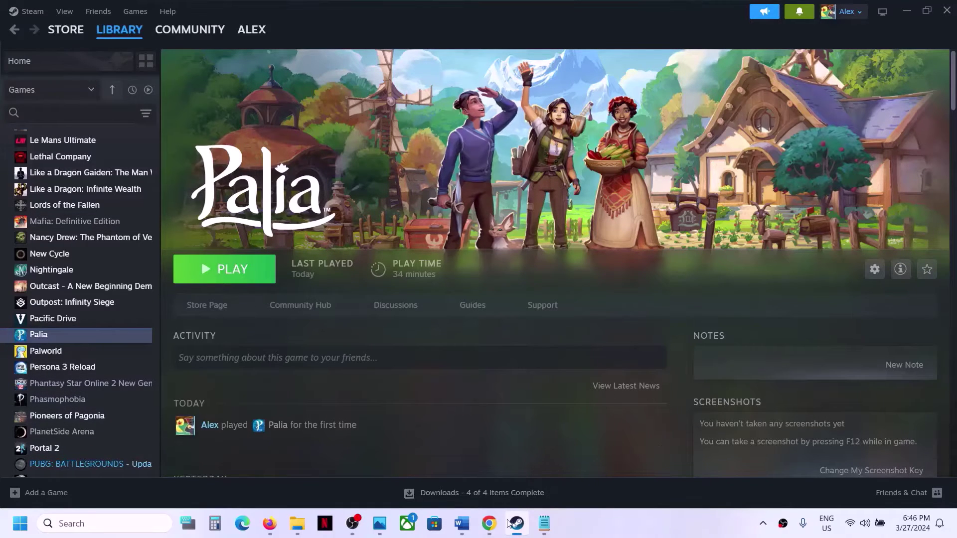
left_click(461, 524)
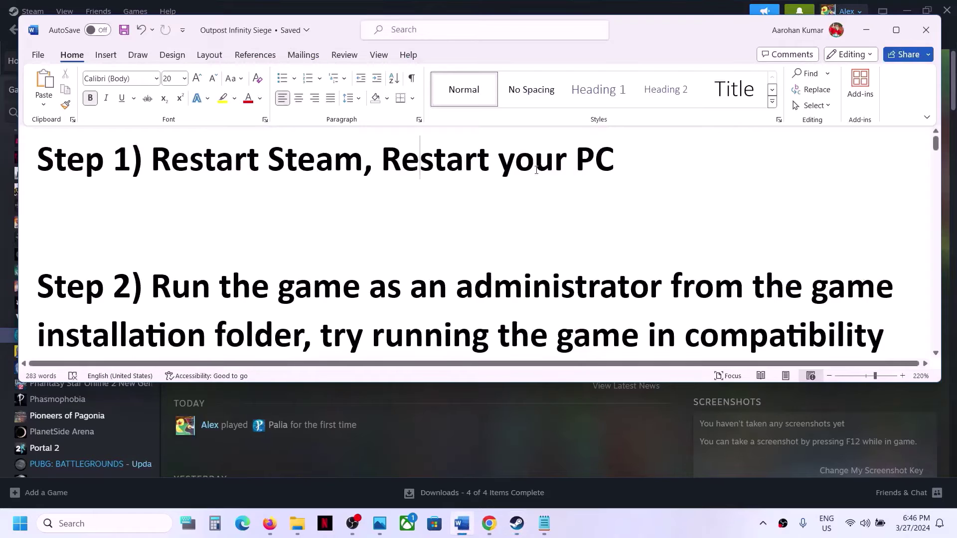
left_click_drag(615, 161, 382, 160)
left_click(866, 30)
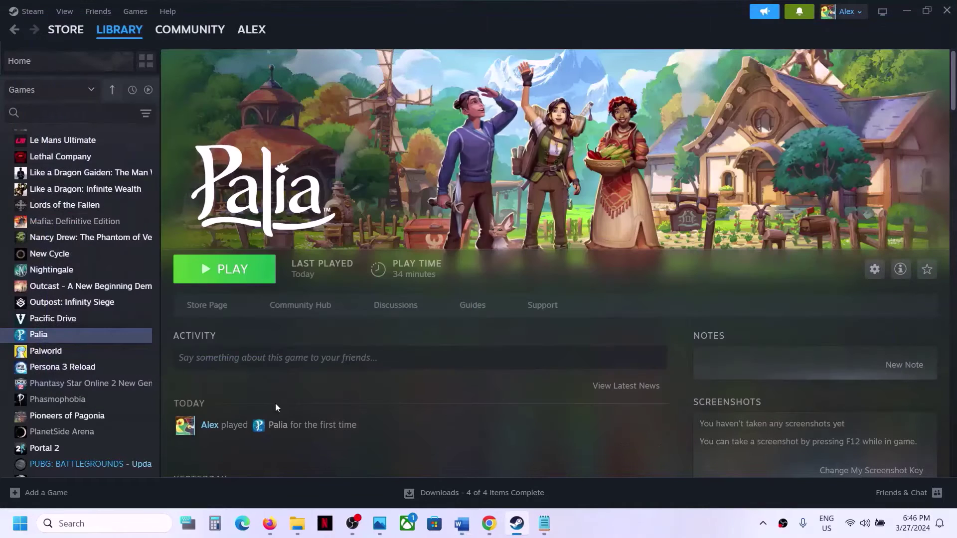
- Bring up the Windows power options used for restarting the PC, then dismiss them without choosing any
left_click(20, 524)
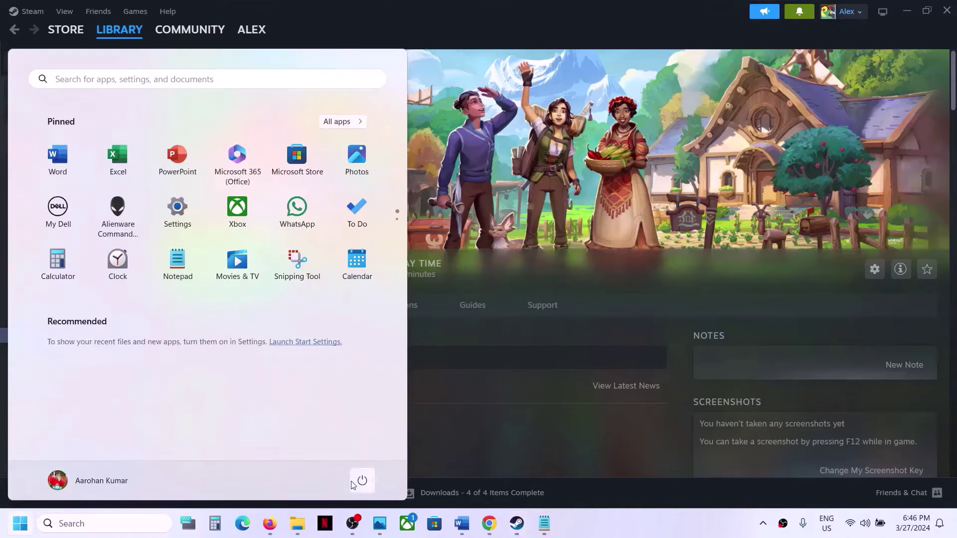
left_click(361, 481)
key("Escape")
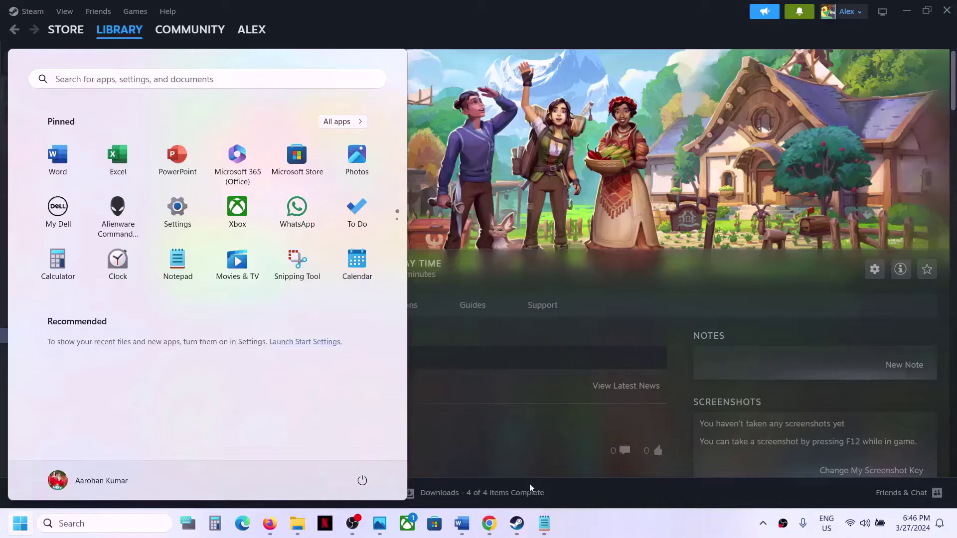
- In the Word document, highlight "Run the game as an administrator from the game installation folder" in Step 2
left_click(461, 523)
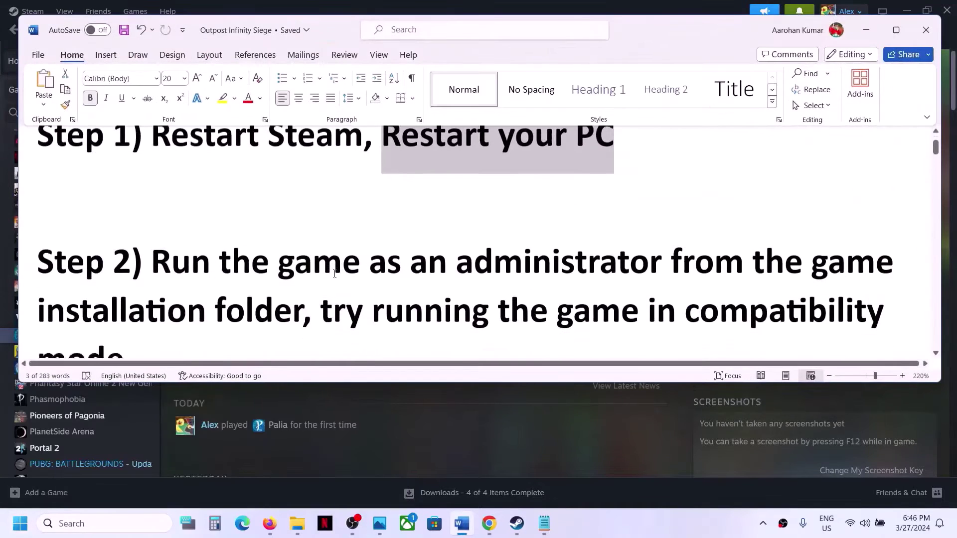
scroll(334, 273, "down", 2)
left_click_drag(152, 187, 303, 235)
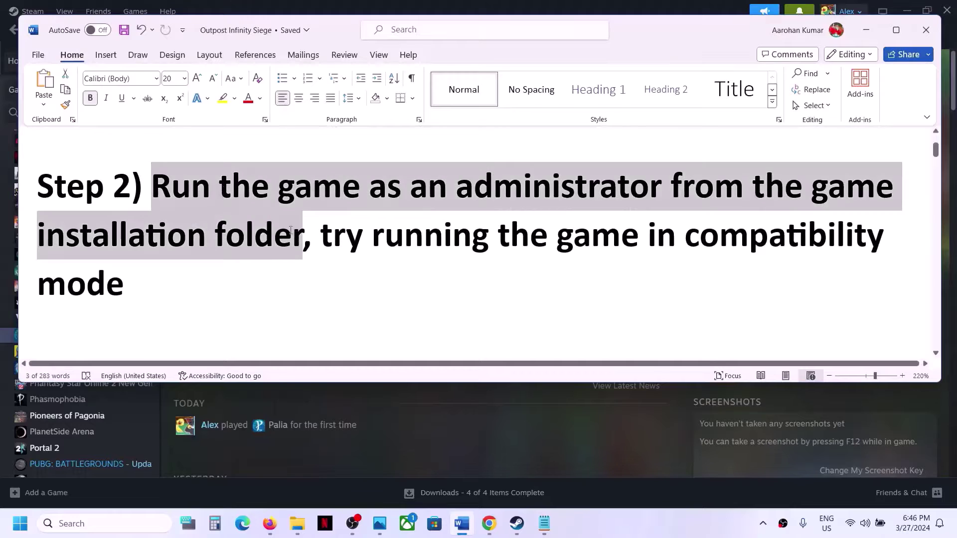
left_click(866, 30)
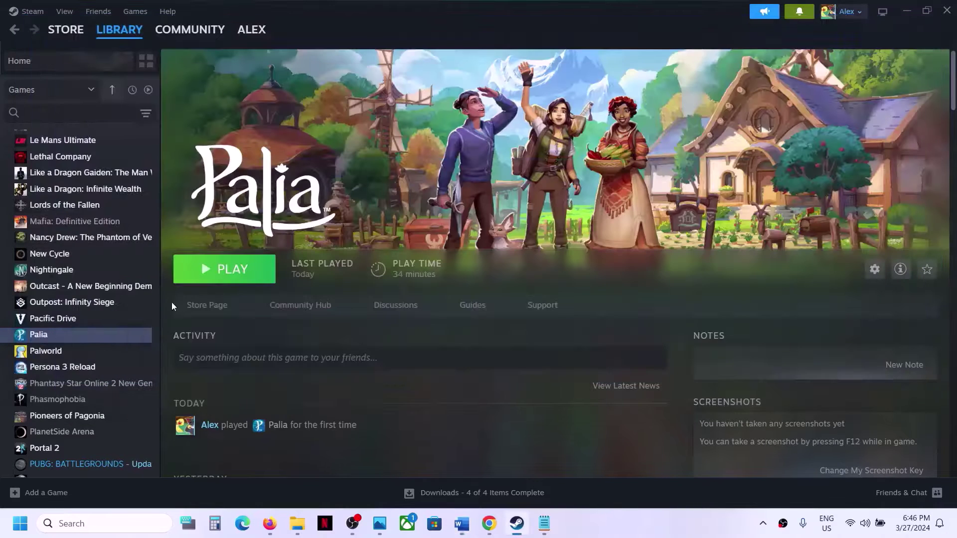
- Open Palia's local installation folder from the Steam library
right_click(71, 341)
mouse_move(118, 412)
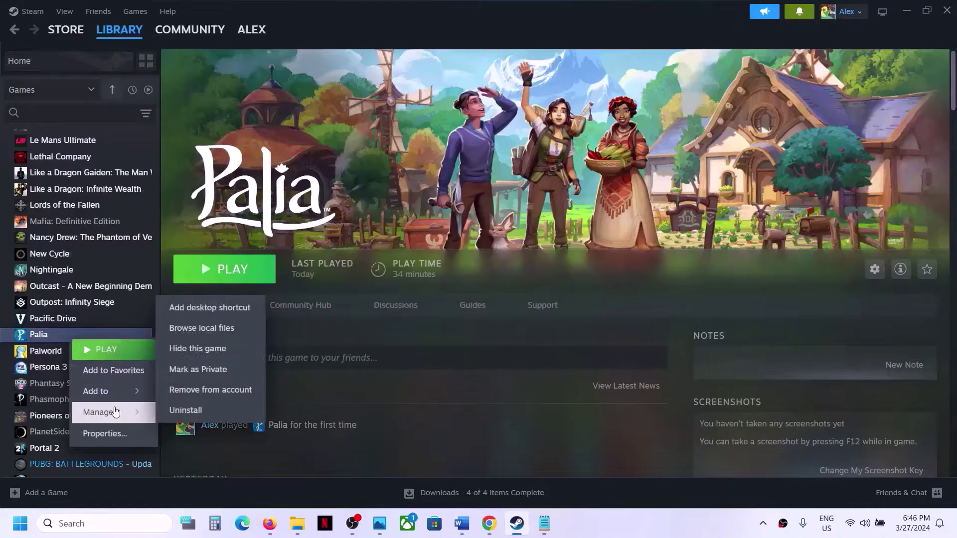
left_click(221, 331)
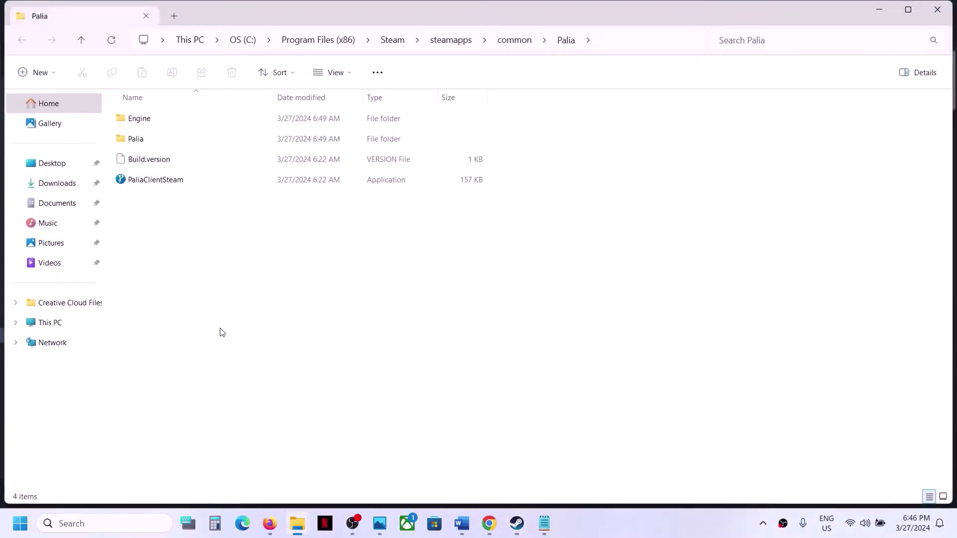
- Set PaliaClientSteam to run as an administrator, turn off its Disable fullscreen optimizations option, and apply the properties
left_click(150, 182)
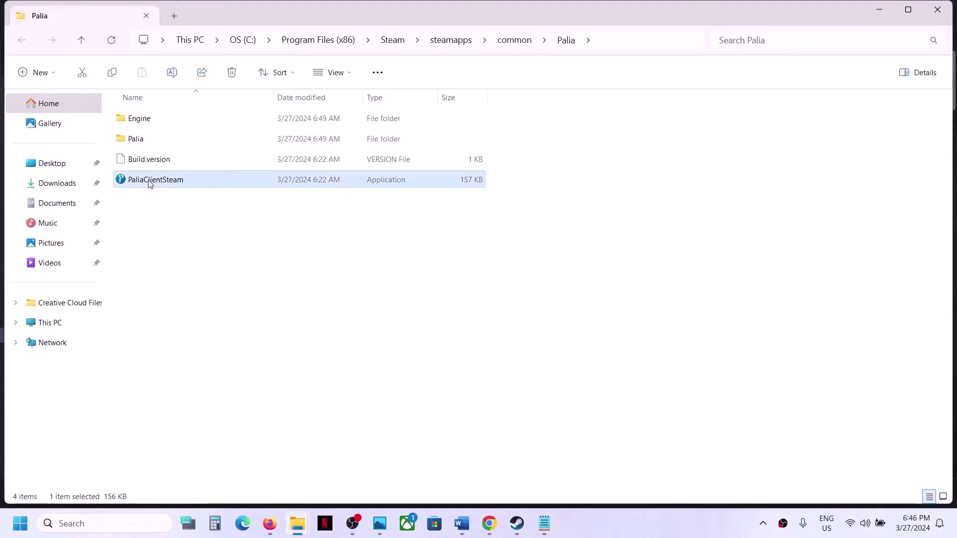
right_click(150, 182)
left_click(203, 331)
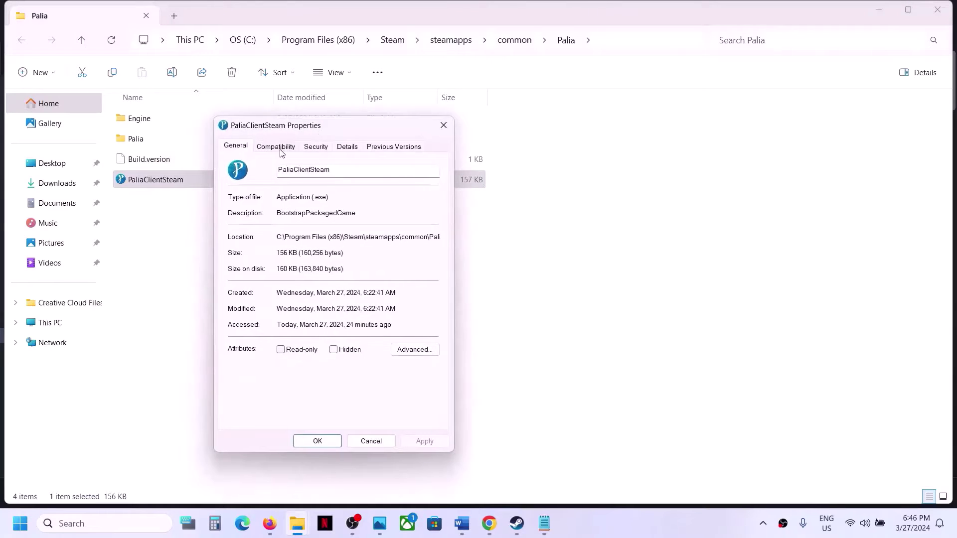
left_click(274, 146)
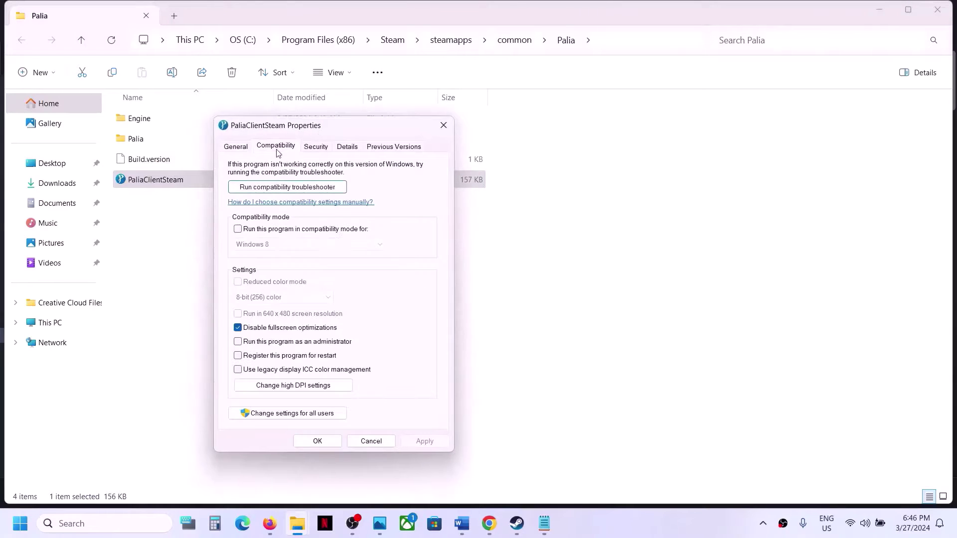
left_click(239, 342)
left_click(425, 441)
left_click(317, 441)
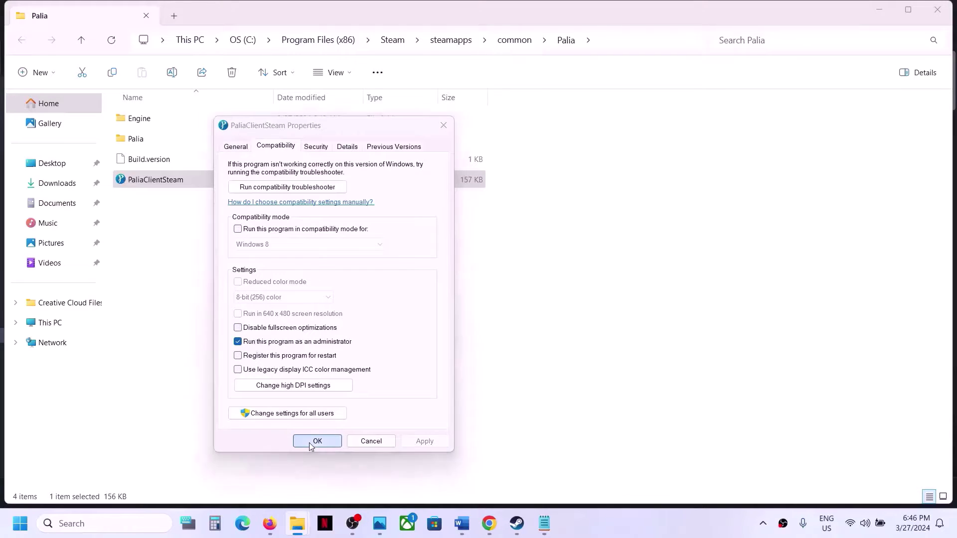
- Turn on compatibility mode for Windows 8 in the PaliaClientSteam properties and apply it
right_click(184, 183)
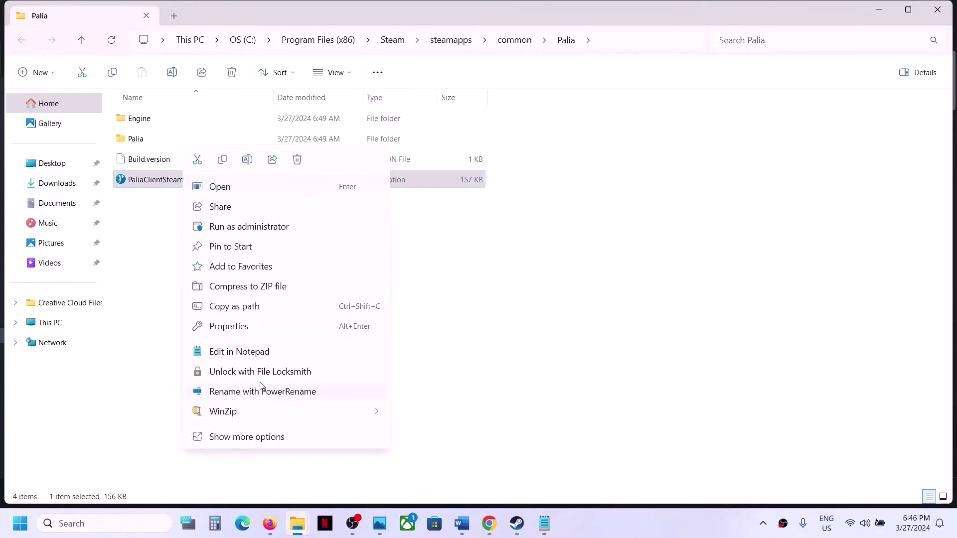
left_click(231, 329)
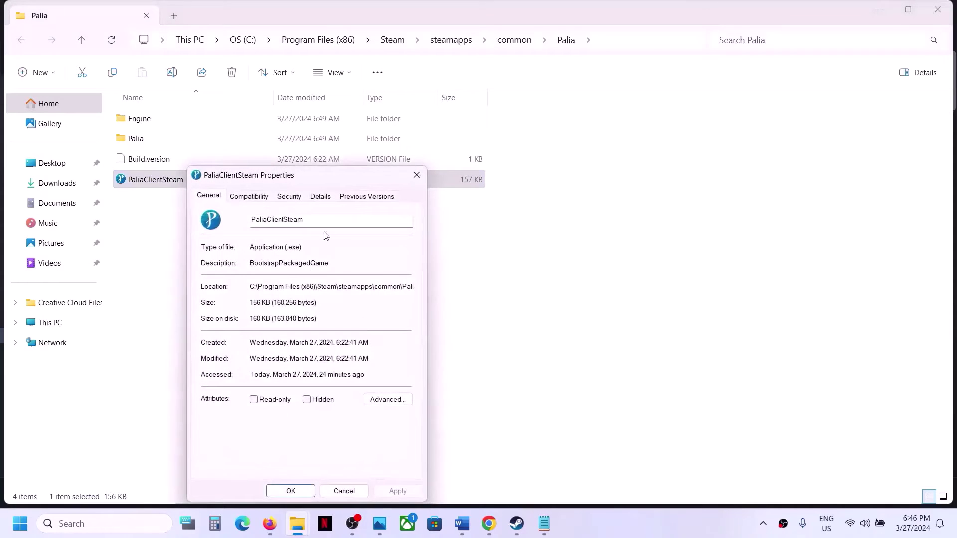
left_click(252, 199)
left_click(211, 278)
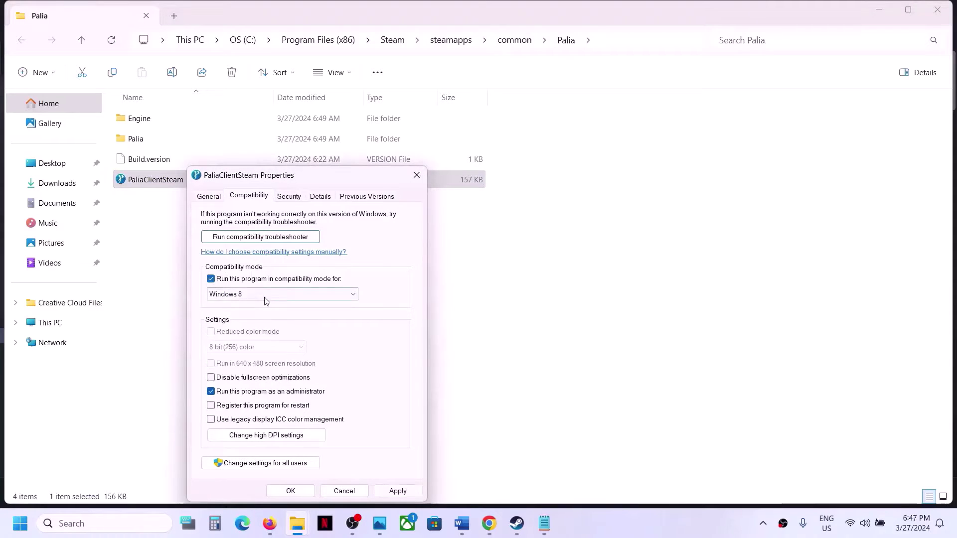
left_click(397, 491)
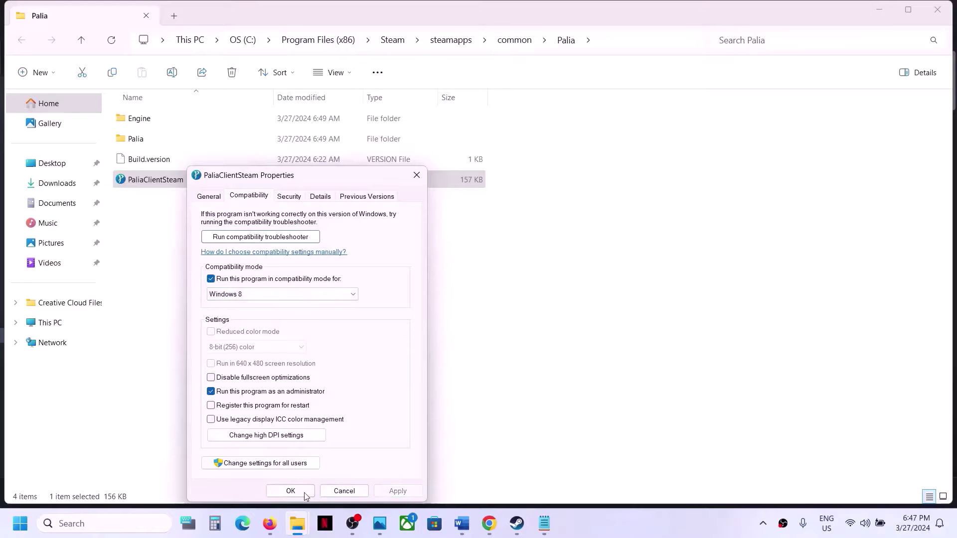
left_click(297, 493)
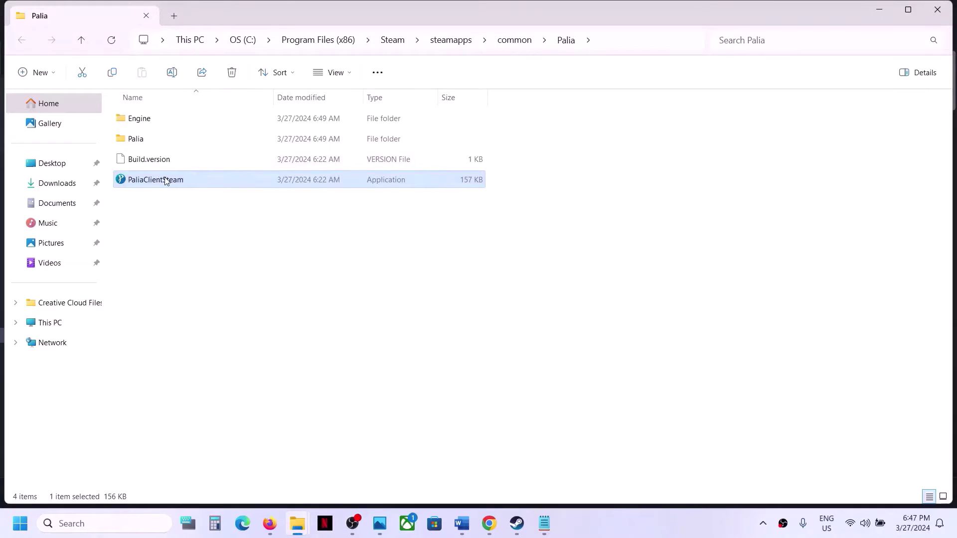
- Change the compatibility mode of PaliaClientSteam to Windows 7 and apply it
right_click(163, 180)
left_click(211, 327)
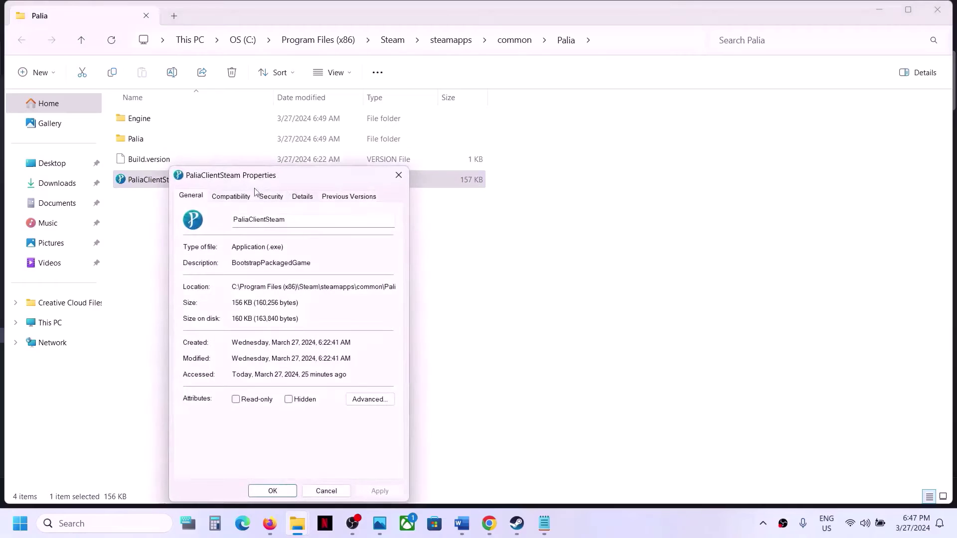
left_click(239, 202)
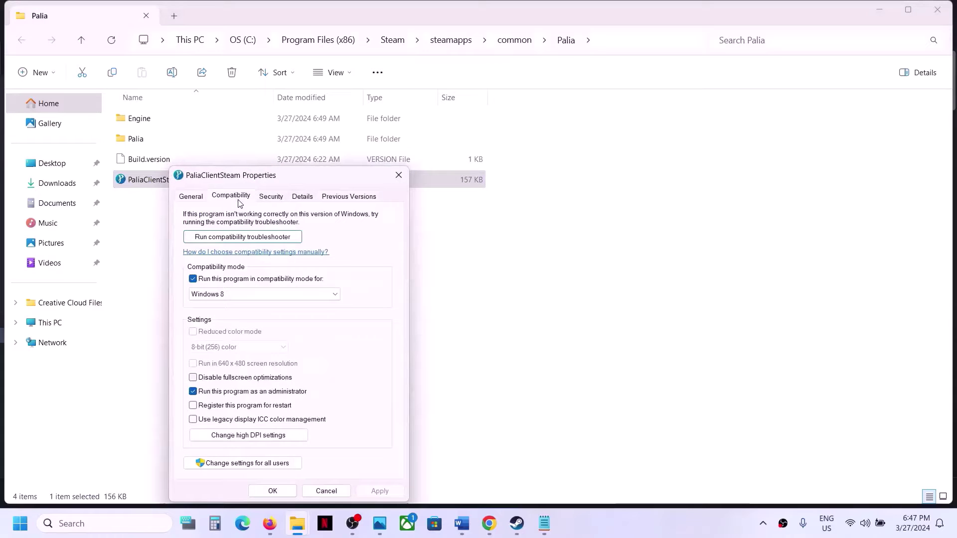
left_click(218, 297)
left_click(207, 328)
left_click(381, 492)
left_click(277, 492)
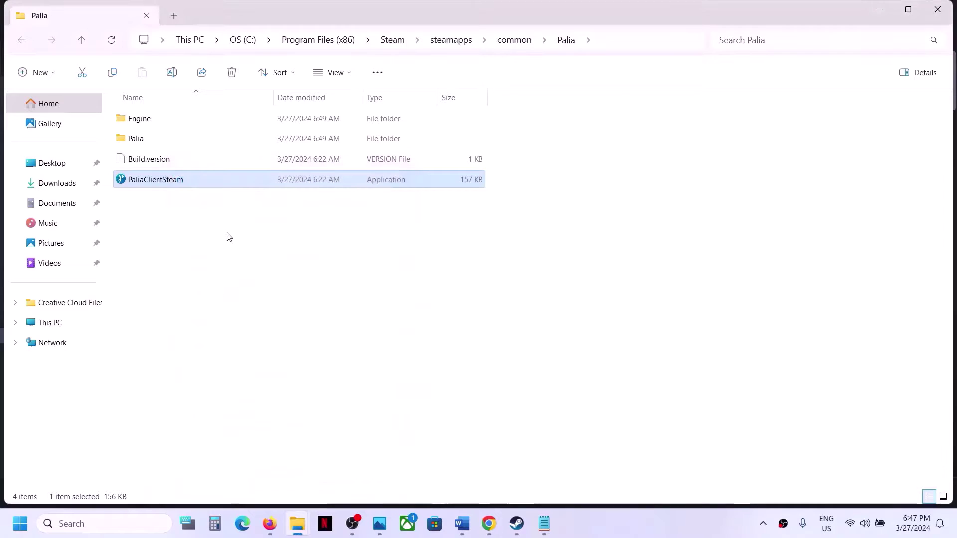
- Enable Disable fullscreen optimizations in the PaliaClientSteam compatibility settings and apply it
right_click(188, 183)
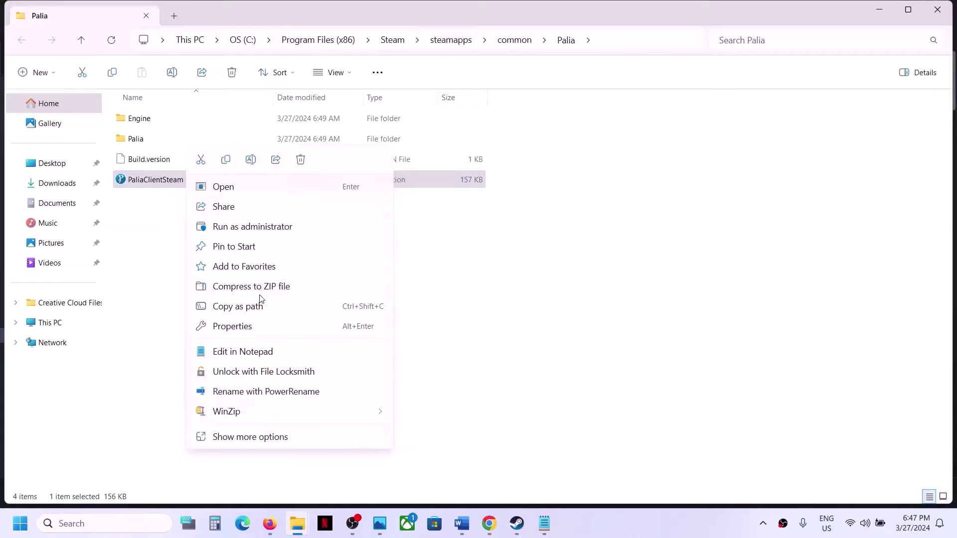
left_click(242, 326)
left_click(251, 196)
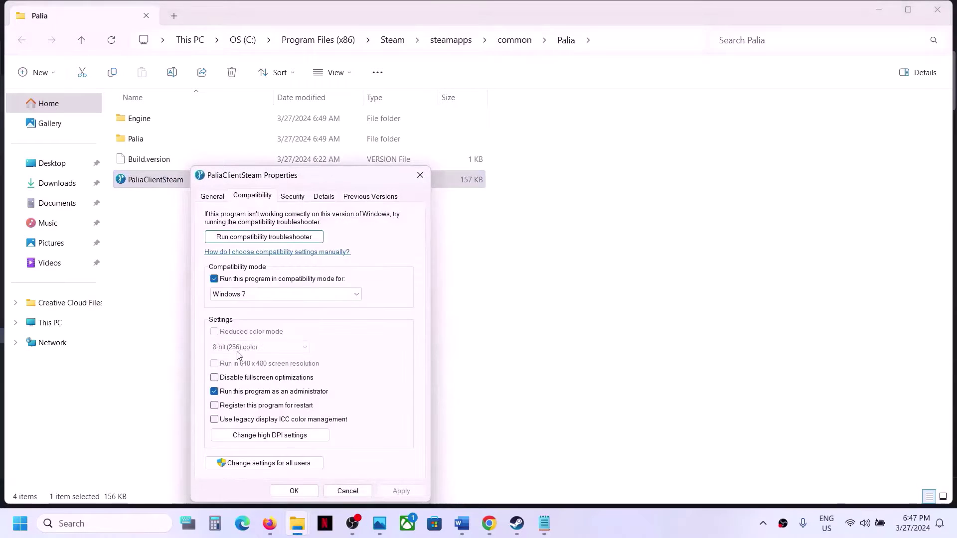
left_click(215, 378)
left_click(394, 491)
left_click(294, 491)
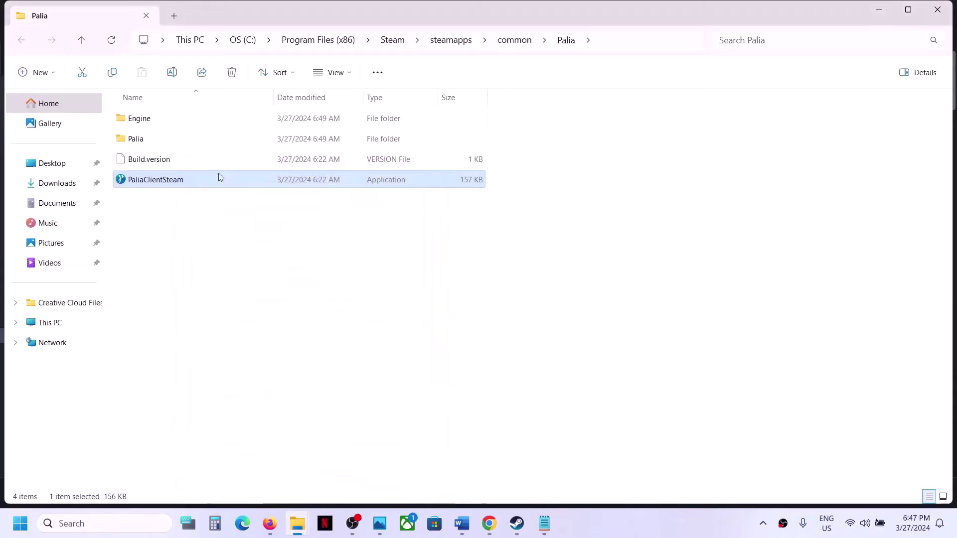
- Navigate through the Palia subfolder and Binaries to the Win64 folder
double_click(143, 140)
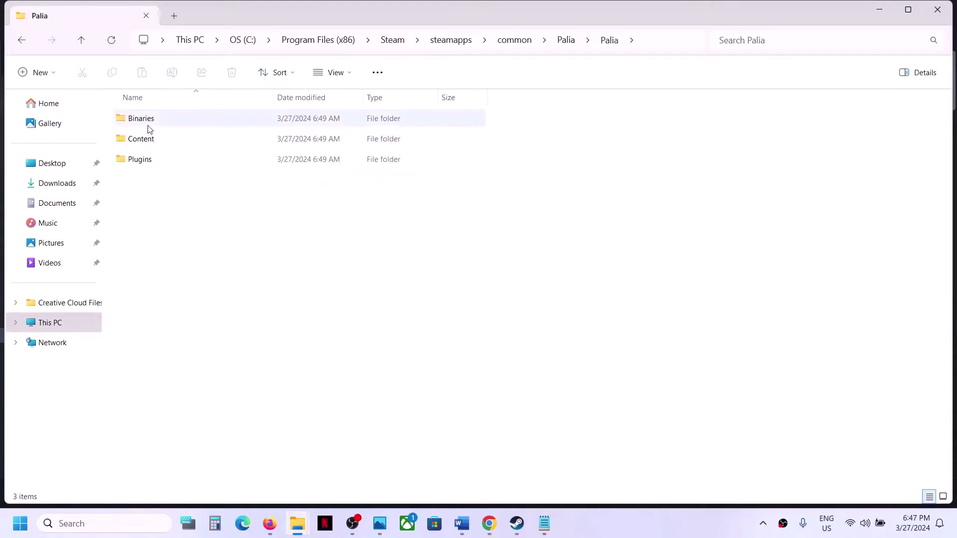
double_click(148, 125)
double_click(160, 118)
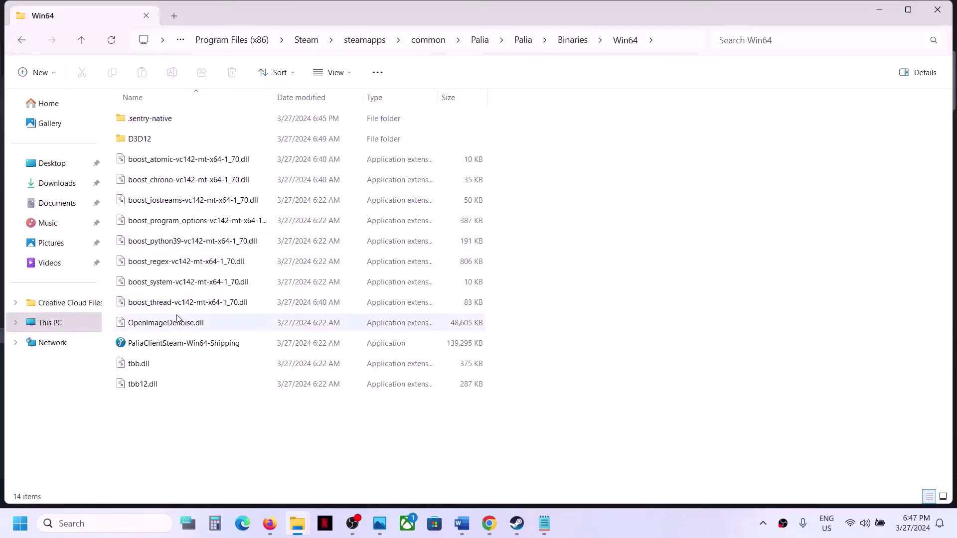
- Set PaliaClientSteam-Win64-Shipping to run as an administrator and apply the properties
right_click(159, 343)
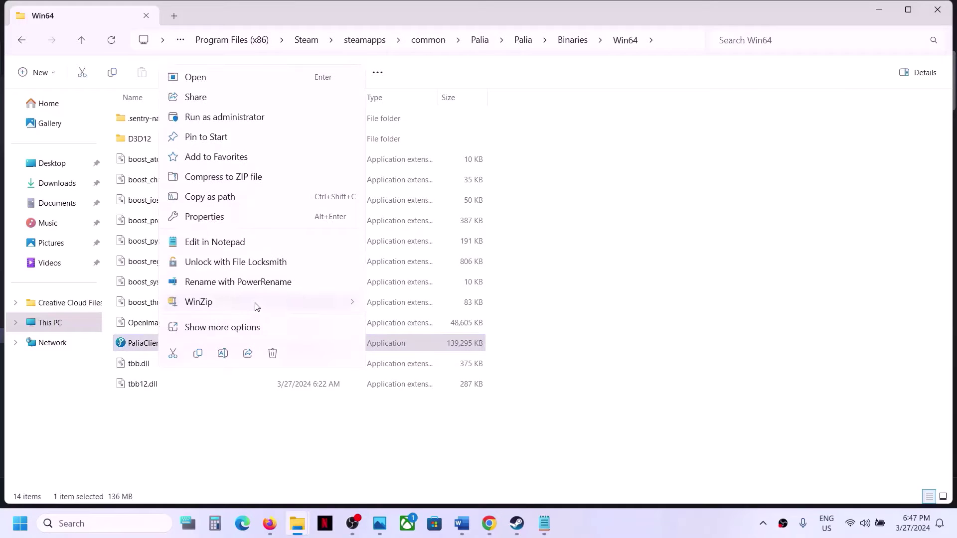
left_click(205, 217)
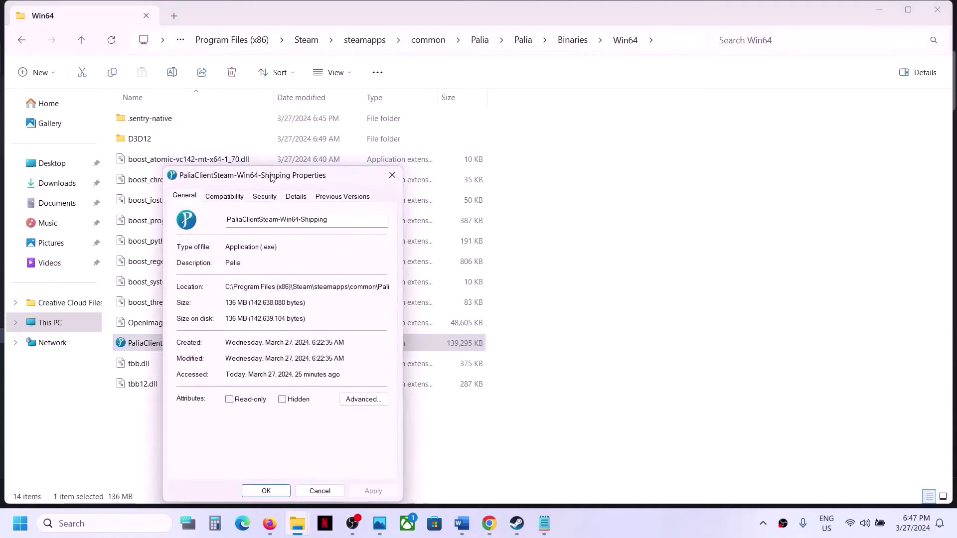
left_click_drag(273, 177, 345, 80)
left_click(299, 99)
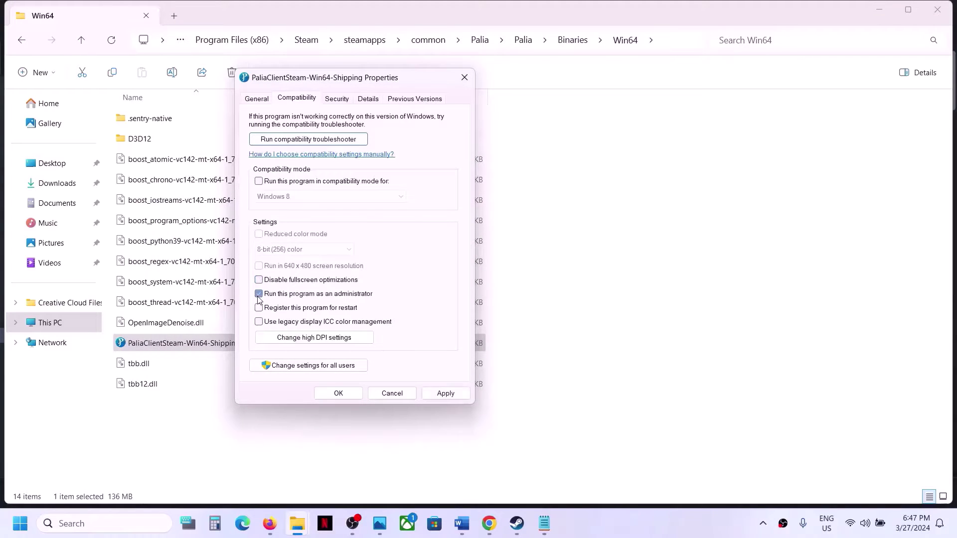
left_click(445, 393)
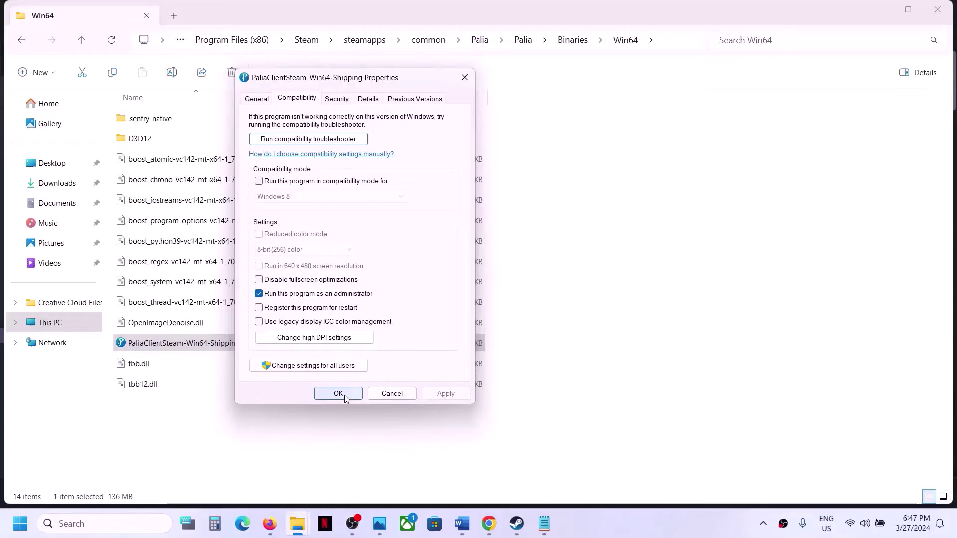
left_click(341, 394)
- Set PaliaClientSteam-Win64-Shipping to run in compatibility mode for Windows 7 with fullscreen optimizations disabled, and apply the properties
right_click(197, 344)
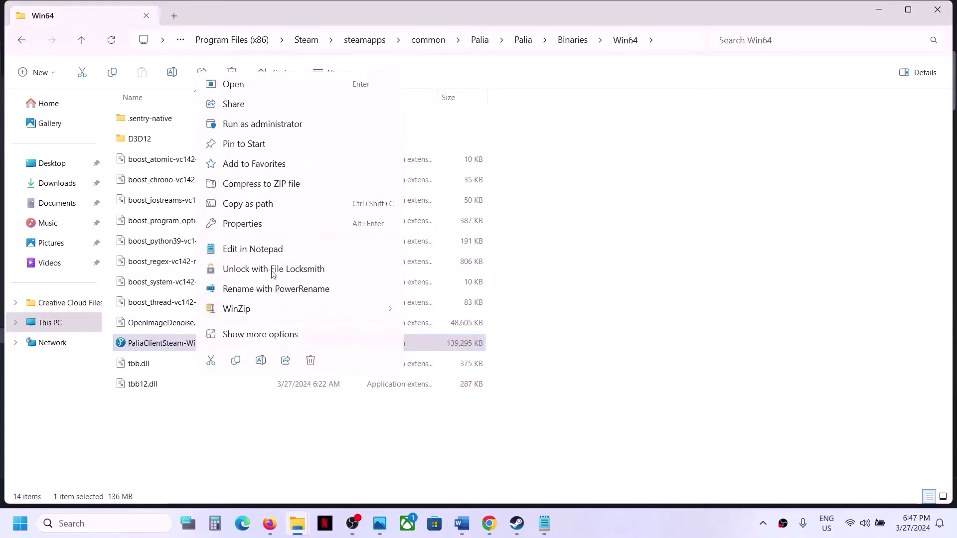
left_click(243, 224)
left_click(263, 196)
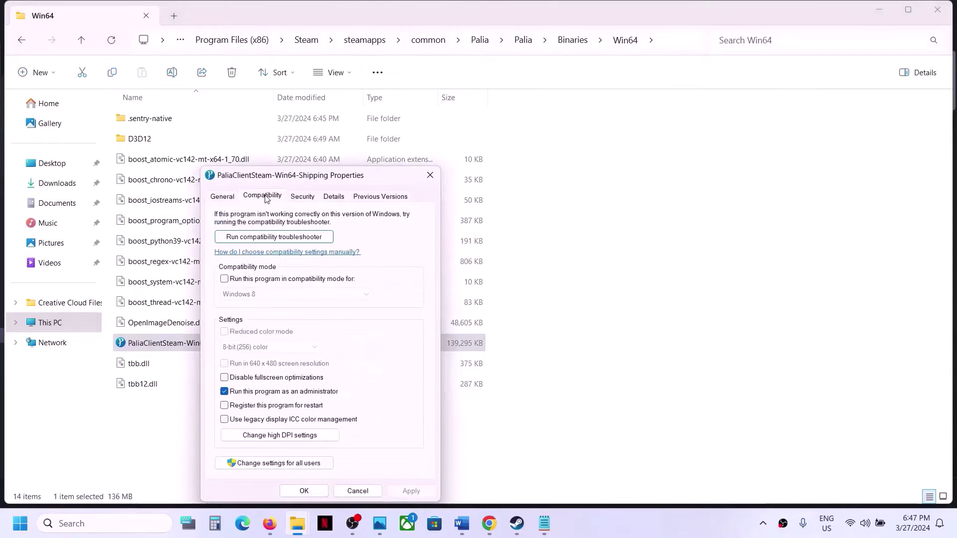
left_click(225, 280)
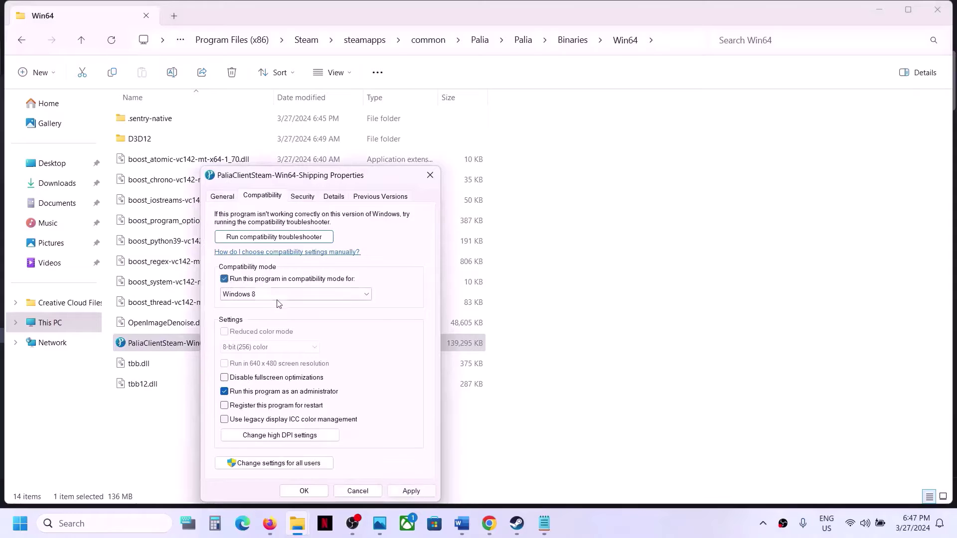
left_click(269, 295)
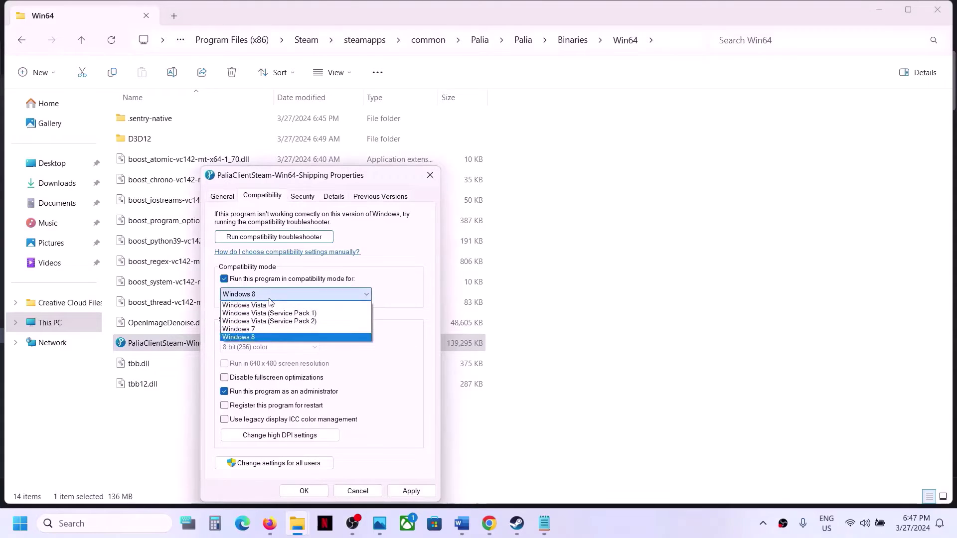
left_click(256, 331)
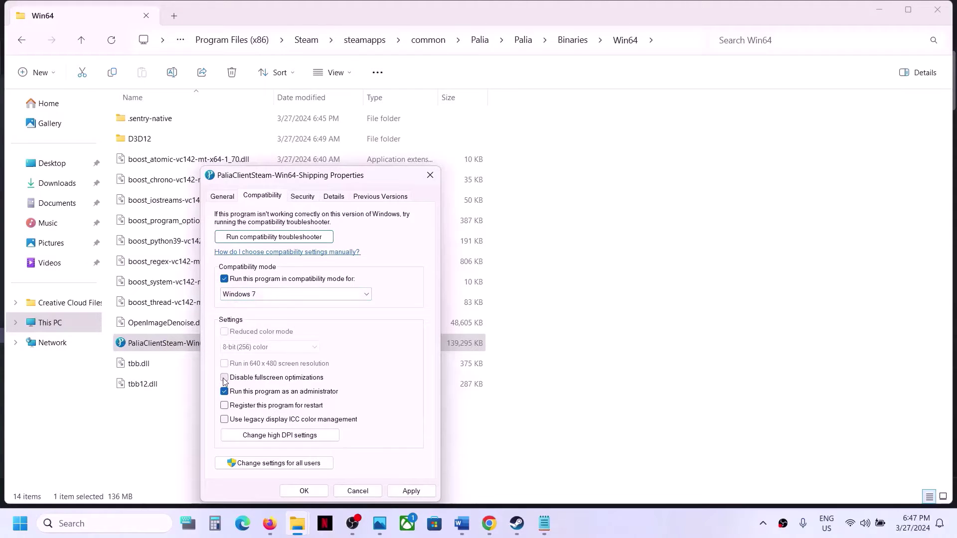
left_click(410, 490)
left_click(296, 493)
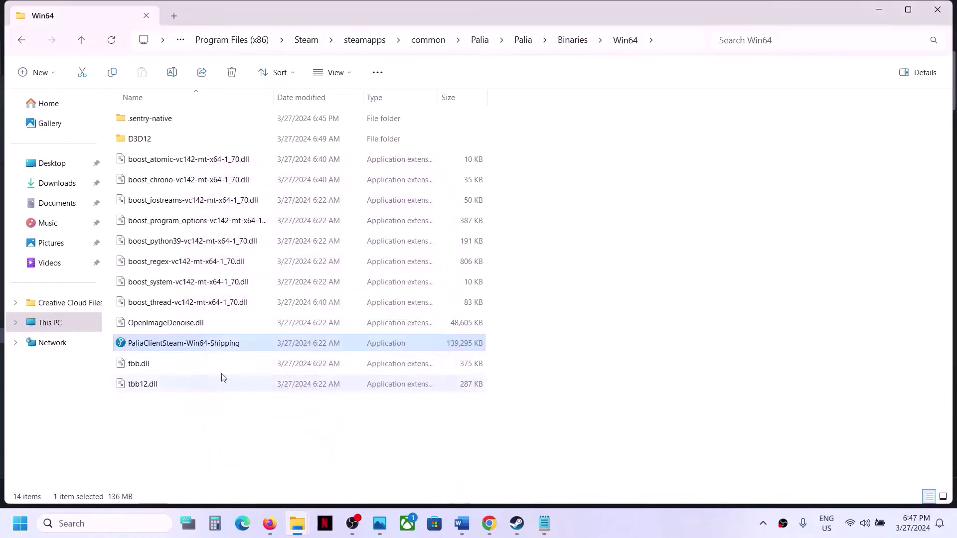
- Review the compatibility settings of PaliaClientSteam-Win64-Shipping and close its properties
right_click(197, 351)
left_click(240, 225)
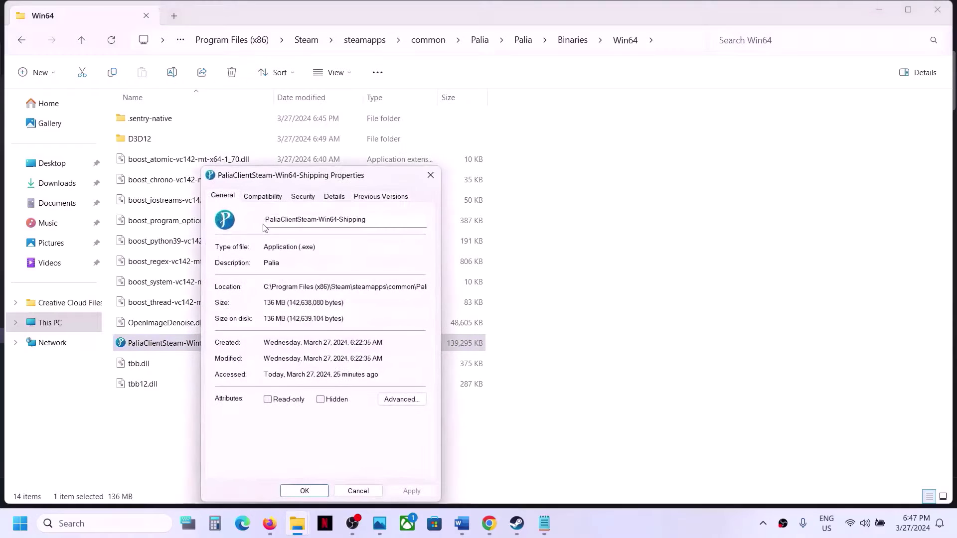
left_click(256, 200)
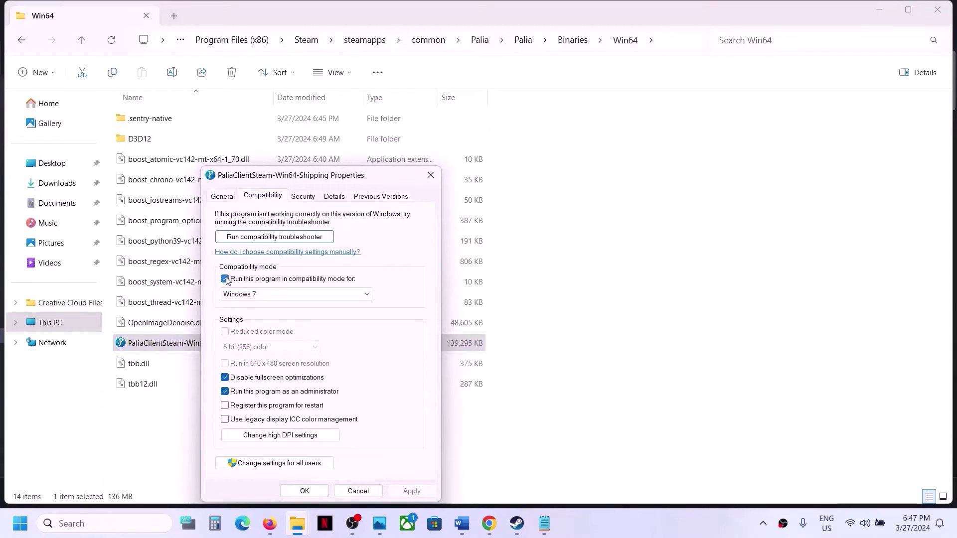
left_click(304, 490)
- Go back up from the Win64 folder to the main Palia installation folder
left_click(88, 44)
left_click(87, 44)
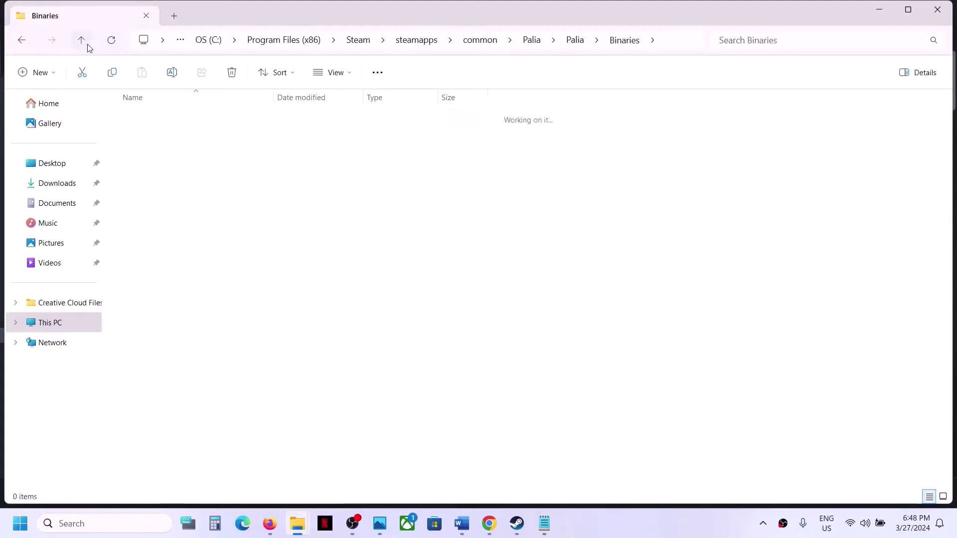
left_click(87, 44)
- Turn off compatibility mode, Disable fullscreen optimizations and Run this program as an administrator for PaliaClientSteam, and apply the properties
left_click(156, 180)
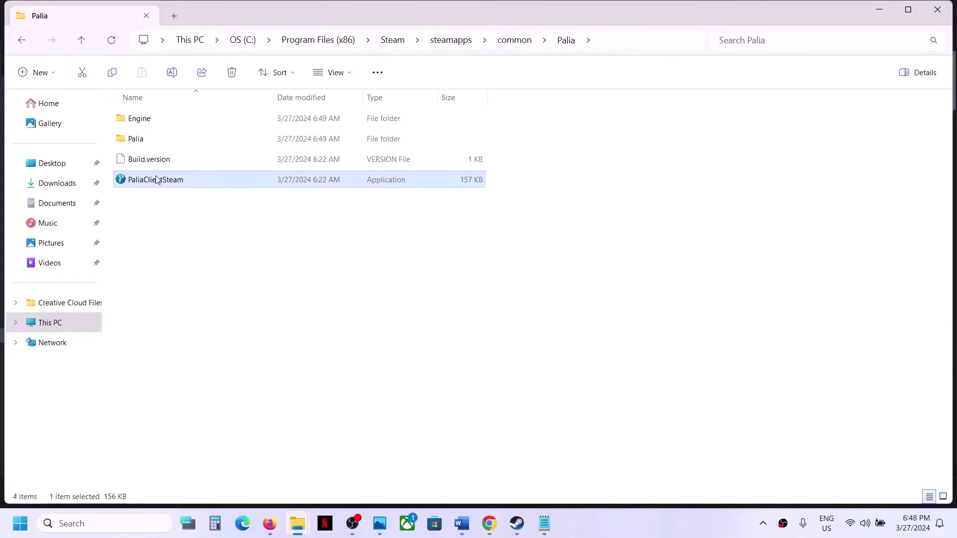
right_click(156, 179)
left_click(213, 326)
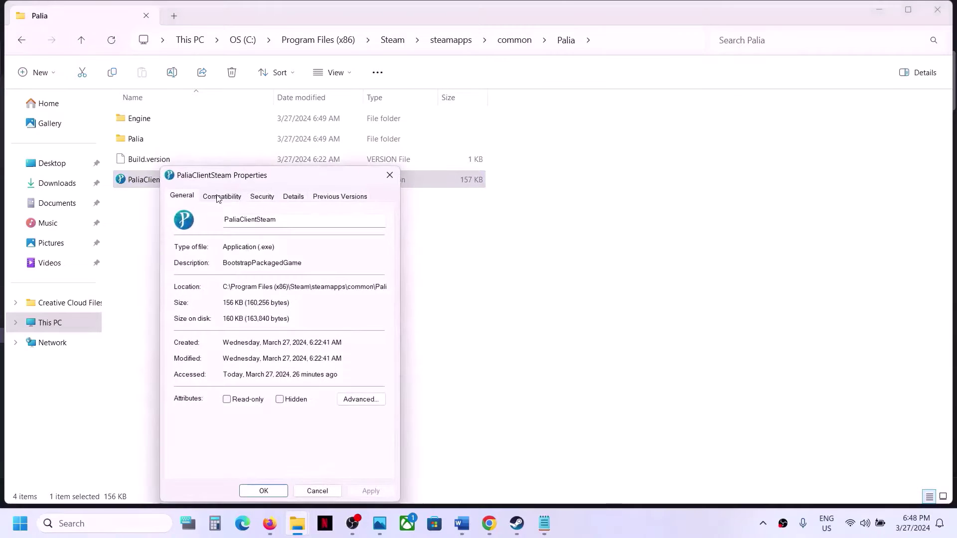
left_click(218, 196)
left_click(184, 279)
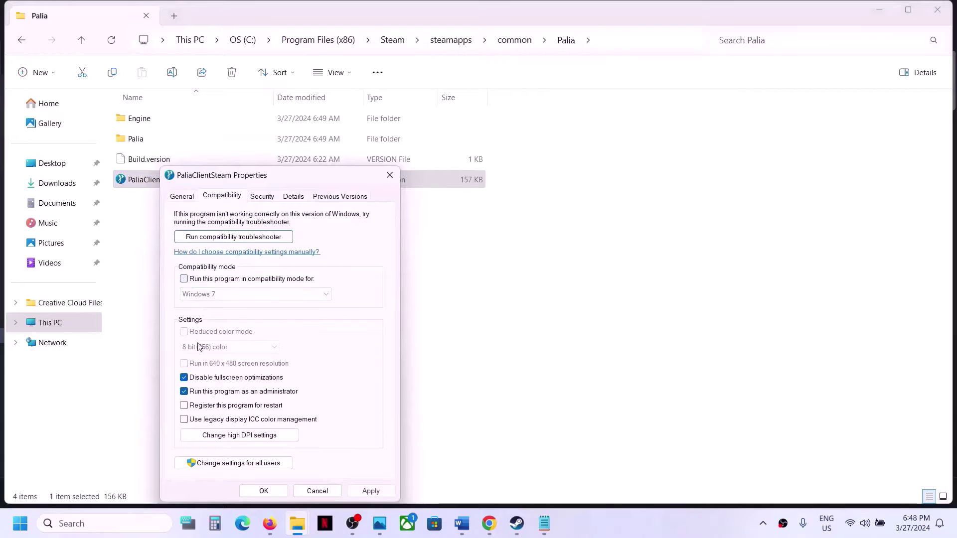
left_click(184, 392)
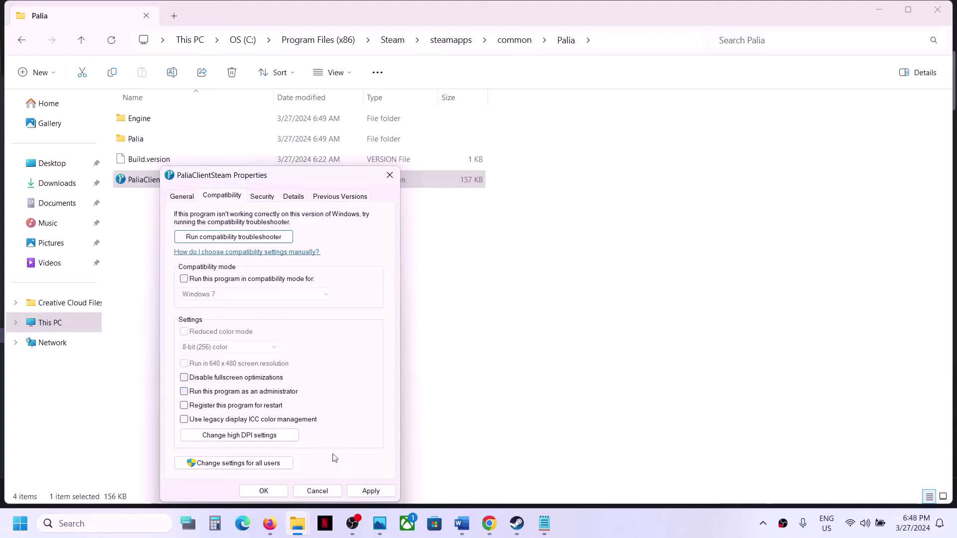
left_click(370, 491)
left_click(263, 490)
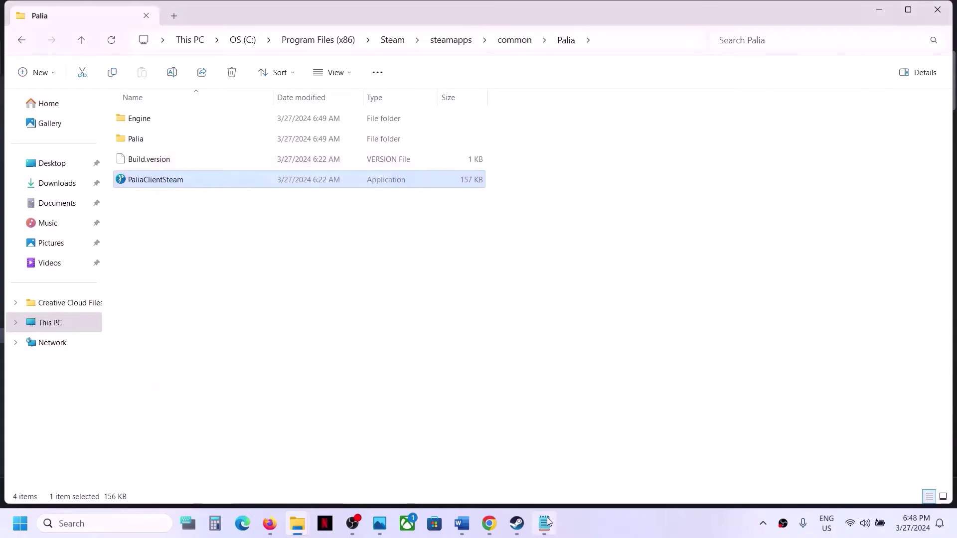
- Switch to the Word fix list and highlight the launch options named in Step 3, then return to Steam
left_click(517, 523)
left_click(462, 524)
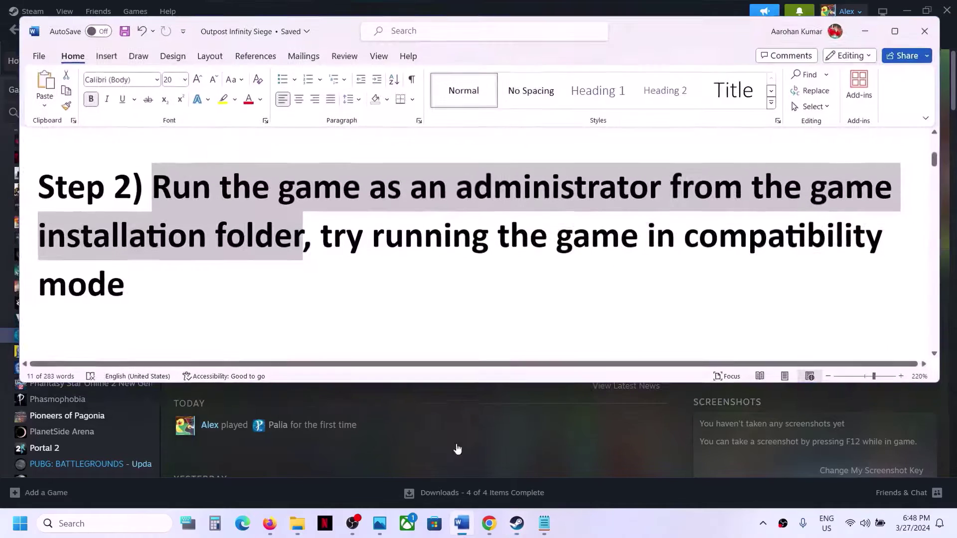
scroll(315, 319, "down", 3)
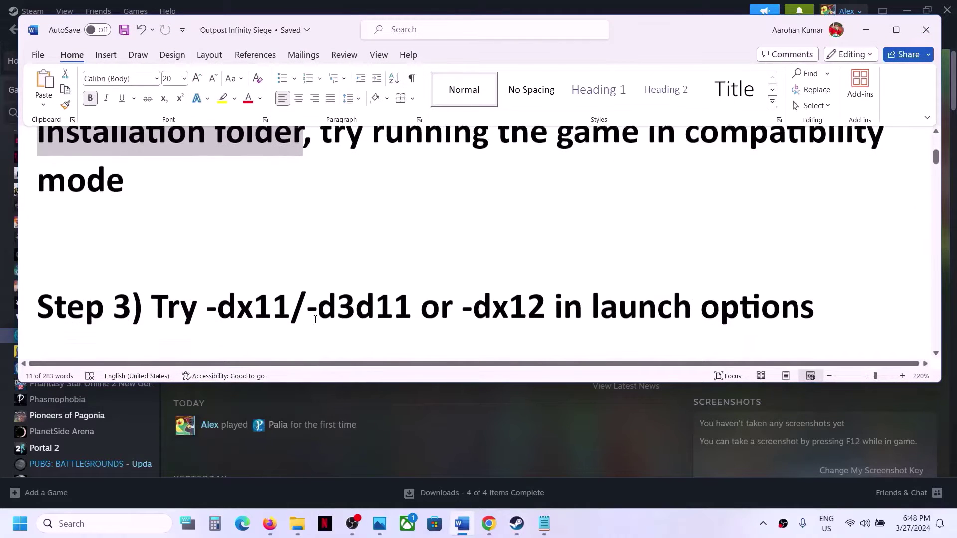
left_click_drag(208, 257, 591, 257)
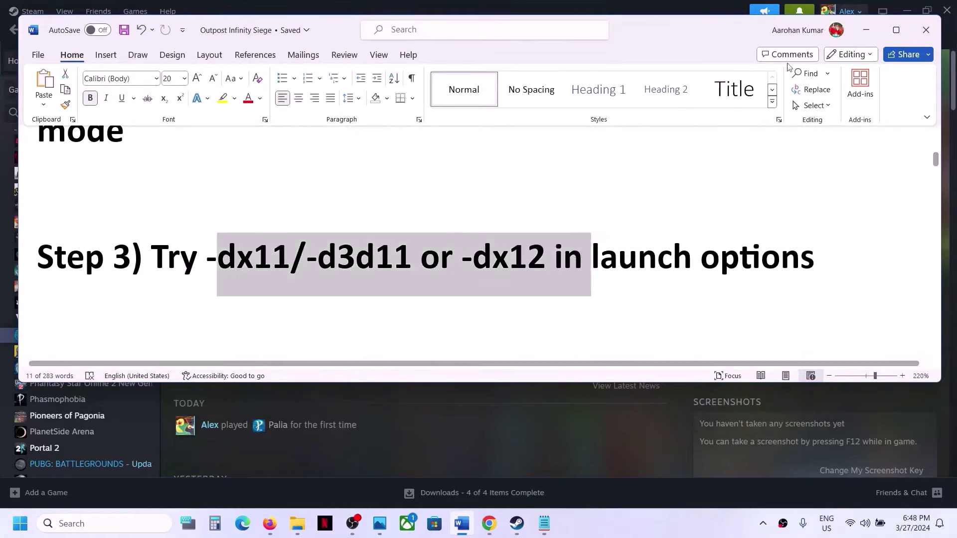
left_click(866, 30)
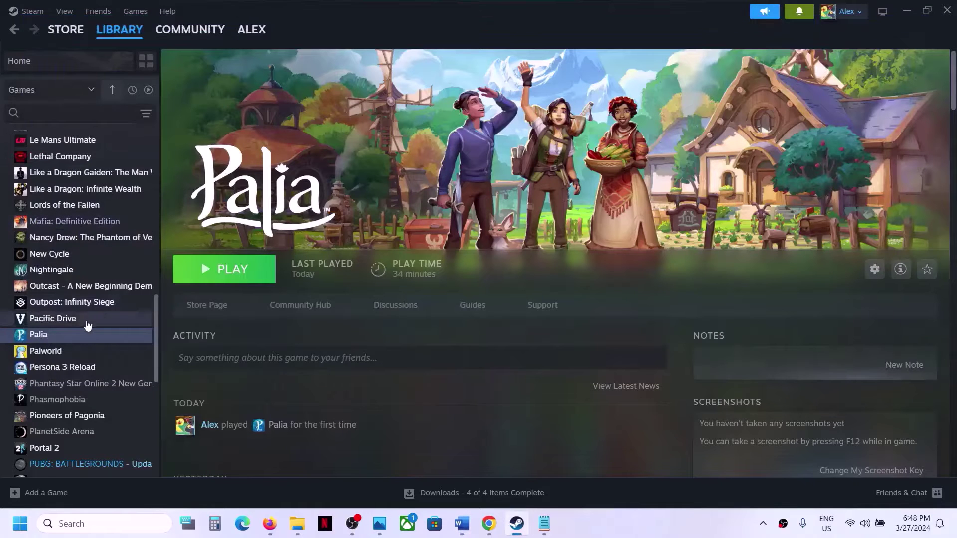
- Enter -dx11 as Palia's launch option in its Steam properties and close them
right_click(85, 335)
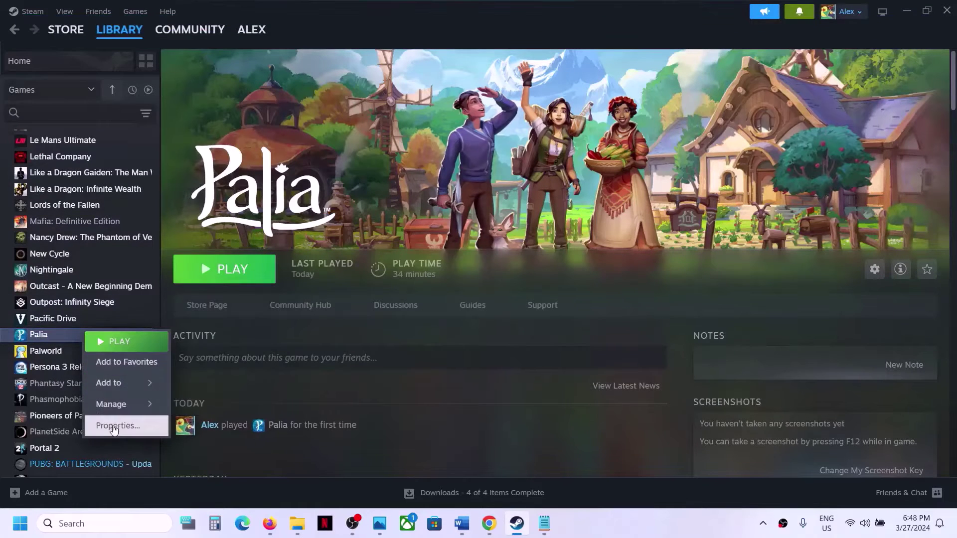
left_click(114, 425)
left_click_drag(394, 217, 296, 221)
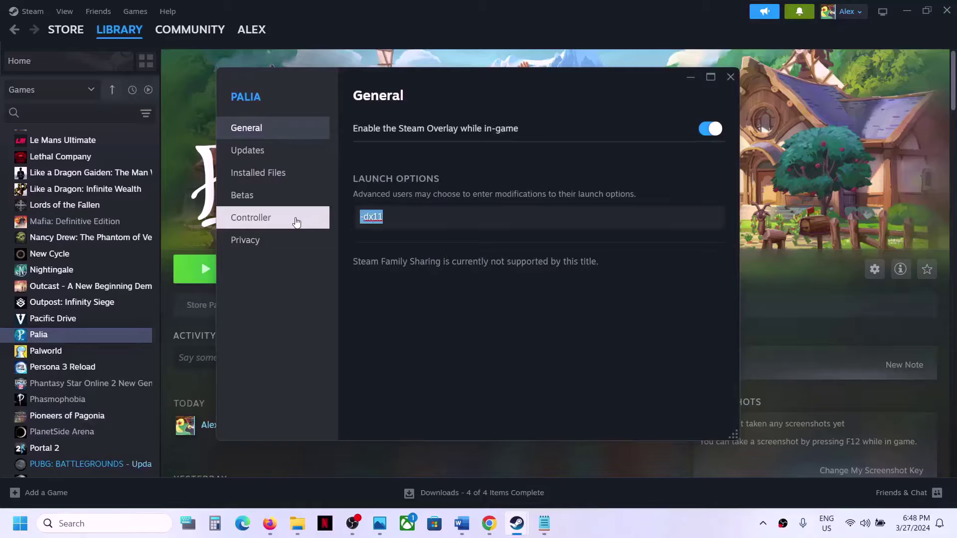
type("-")
left_click(731, 77)
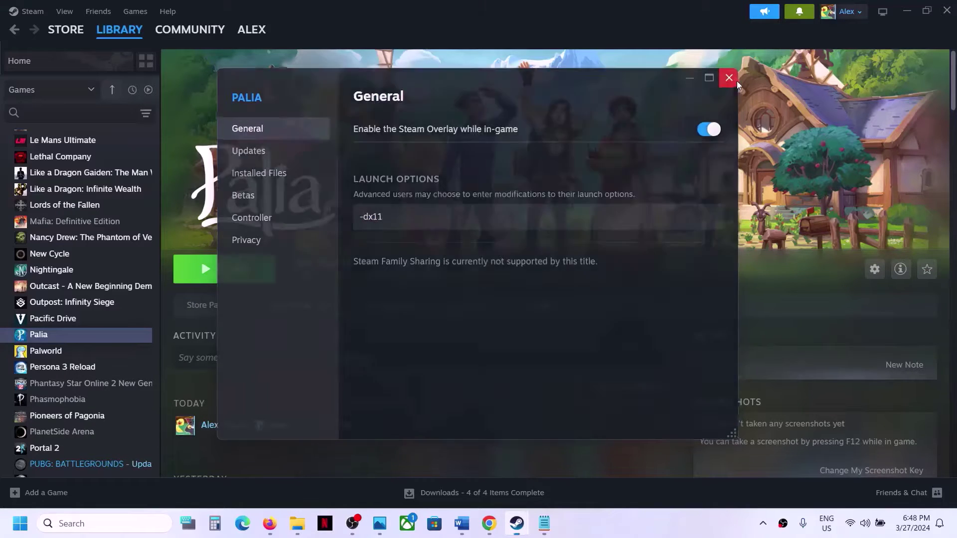
- Replace Palia's launch option with -d3d11 and close the game's properties
right_click(79, 336)
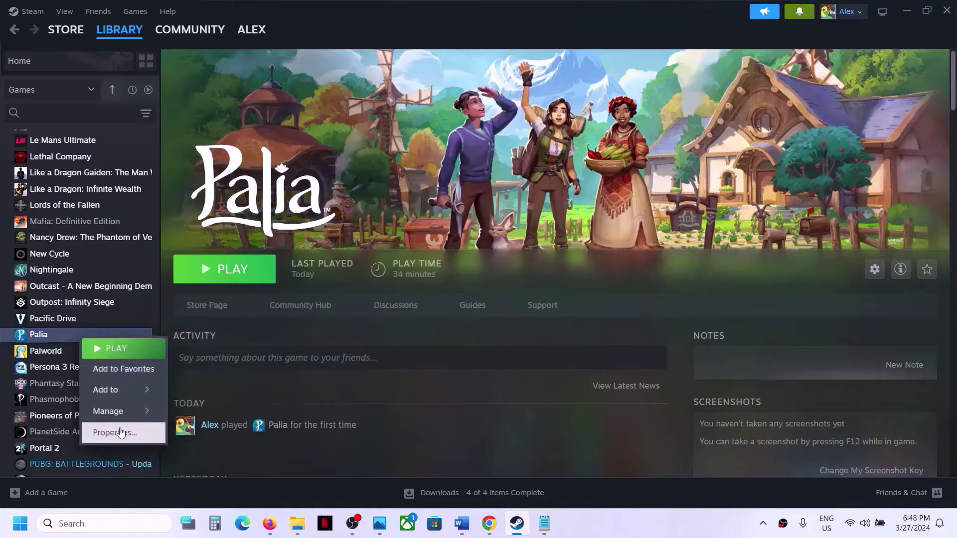
left_click(121, 431)
key("ctrl+a")
type("-")
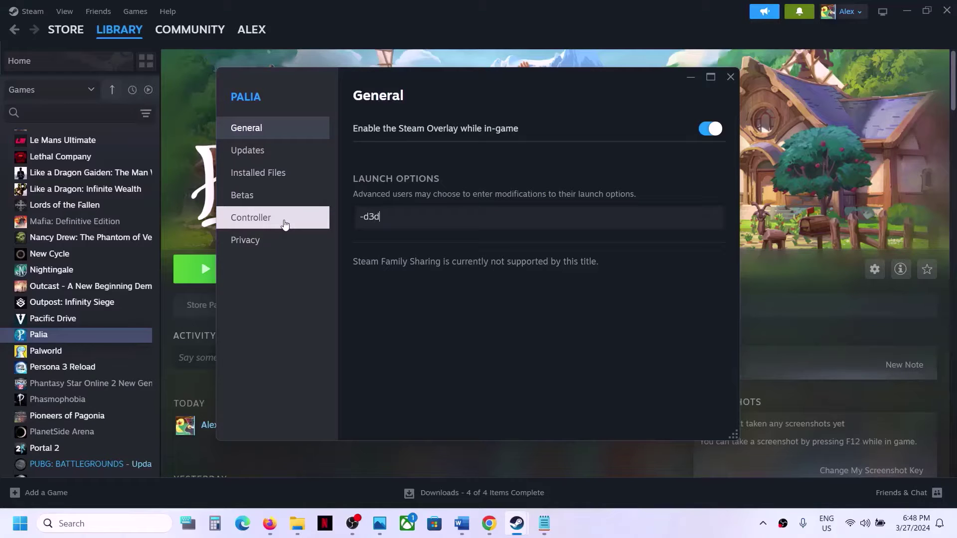
left_click(432, 289)
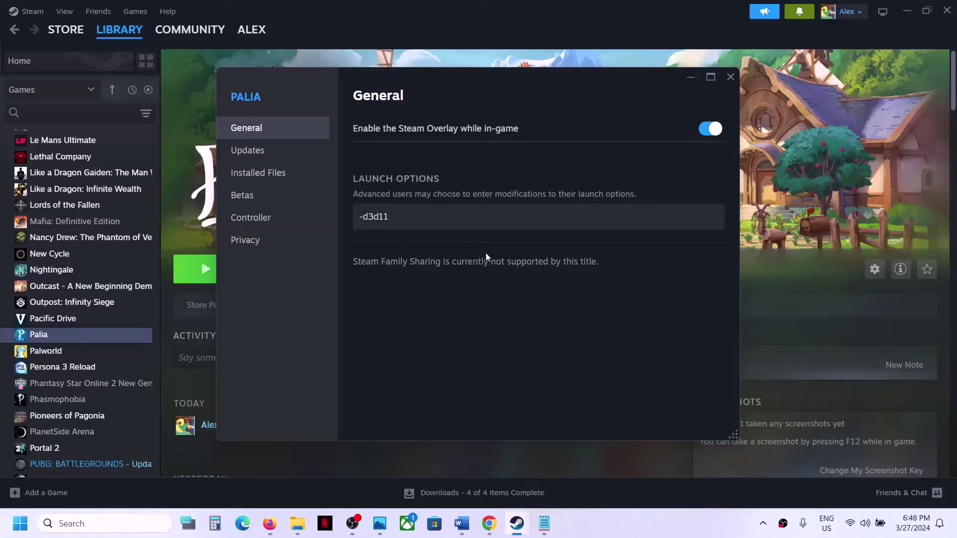
left_click(729, 77)
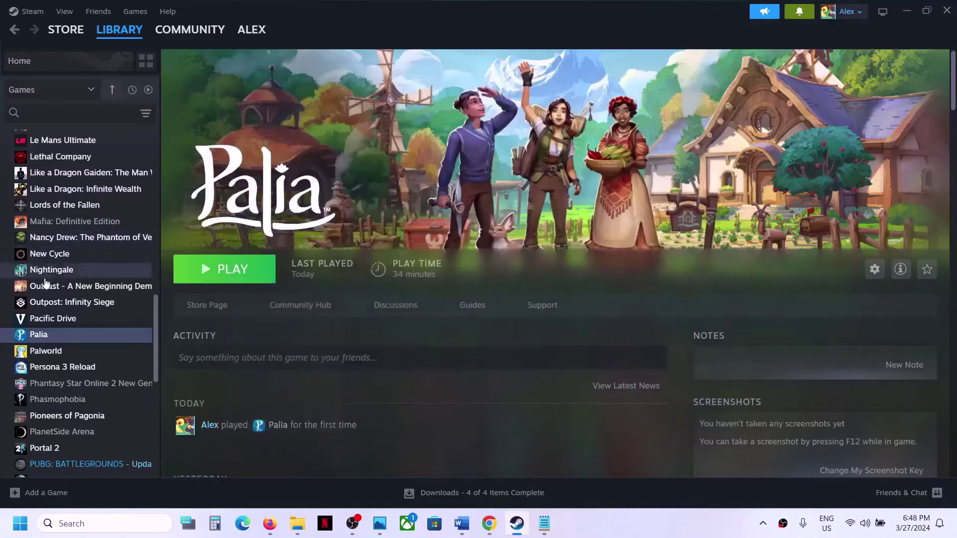
- Change Palia's launch option to -dx12 and close the game's properties
right_click(49, 335)
mouse_move(84, 411)
left_click(84, 430)
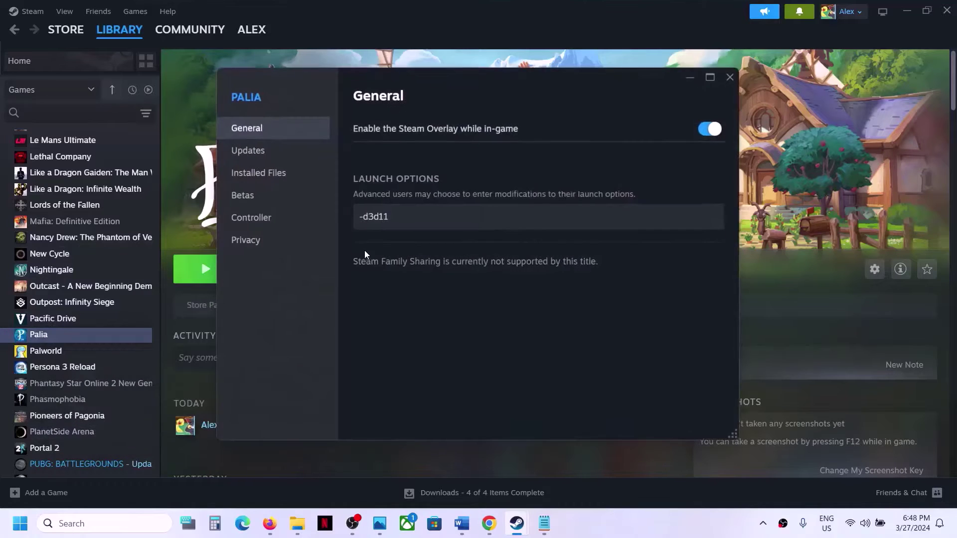
triple_click(417, 218)
type("-d")
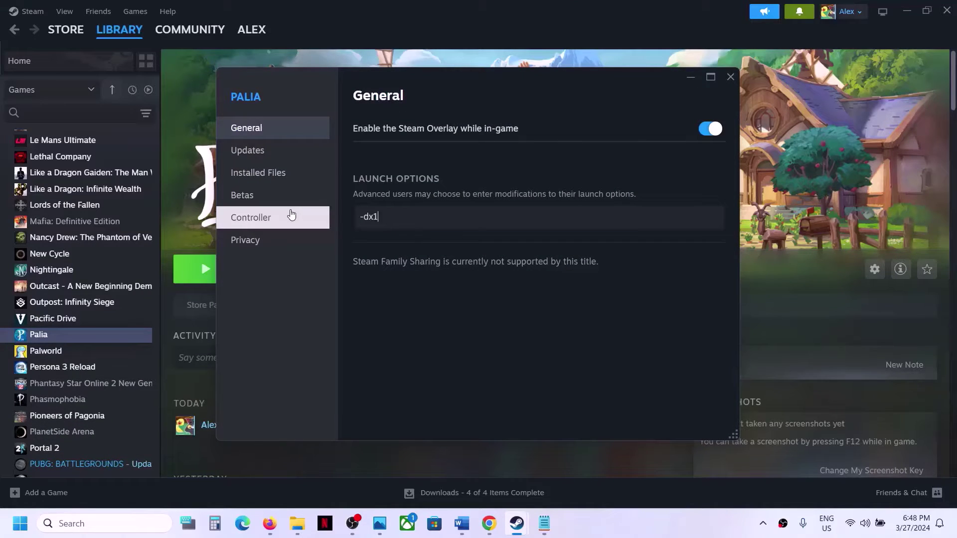
left_click(734, 74)
- Clear the launch options in Palia's properties and close them
right_click(82, 335)
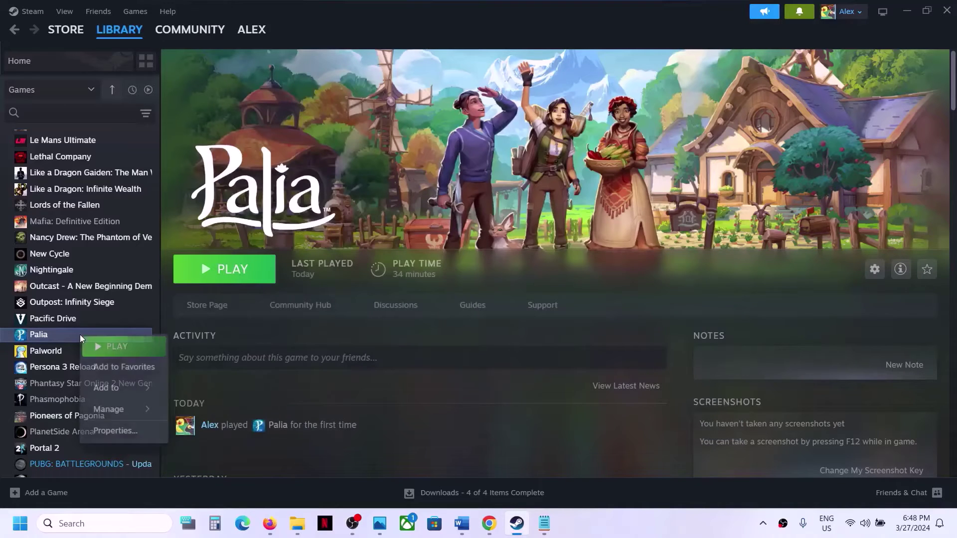
left_click(114, 430)
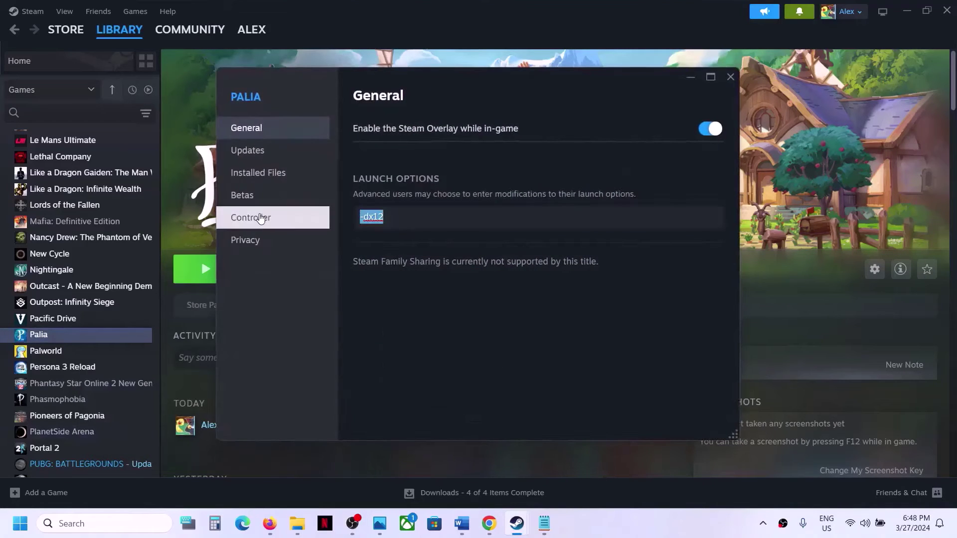
key("BackSpace")
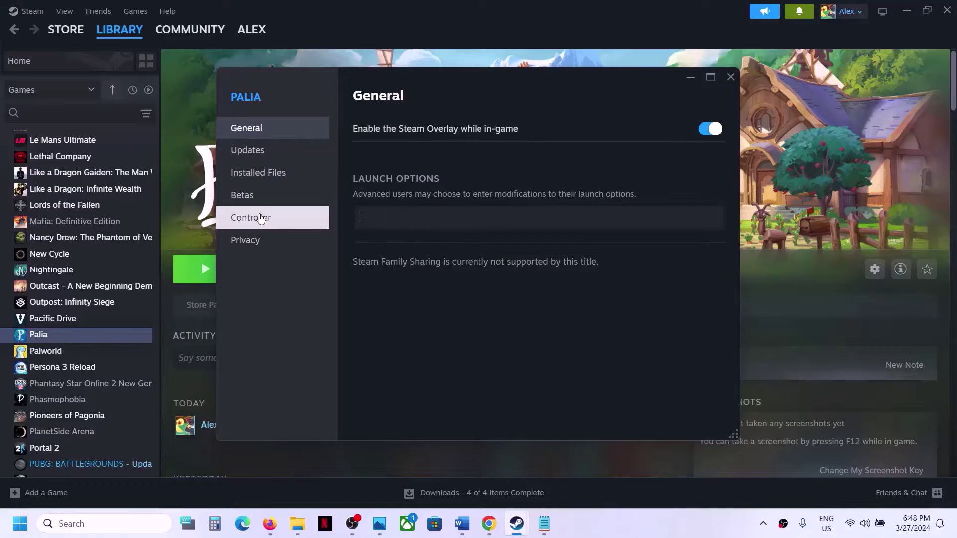
left_click(730, 77)
- Check Step 4 of the fix list in Word and return to Steam
left_click(462, 523)
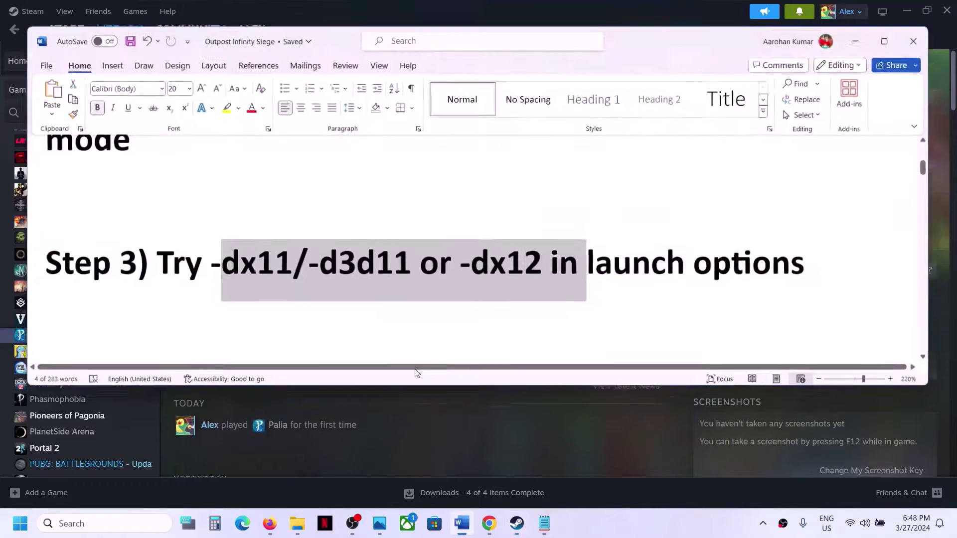
scroll(416, 373, "down", 3)
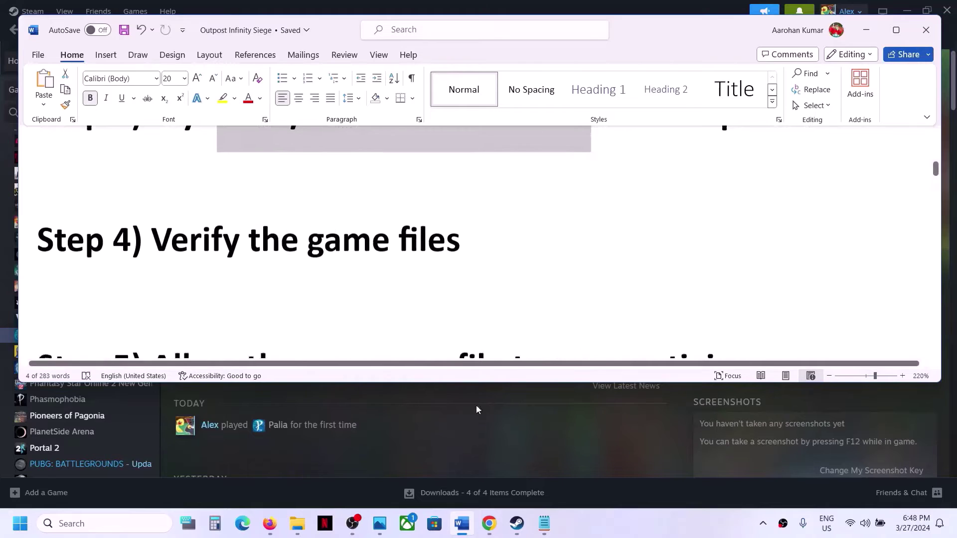
left_click(491, 429)
- View the file integrity verification option among Palia's installed files settings and close the game's properties
right_click(75, 335)
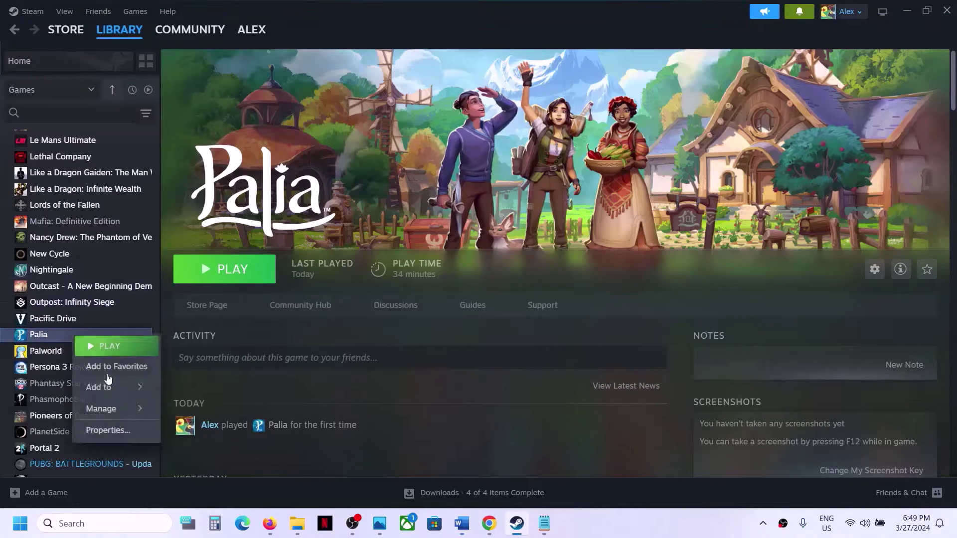
left_click(107, 429)
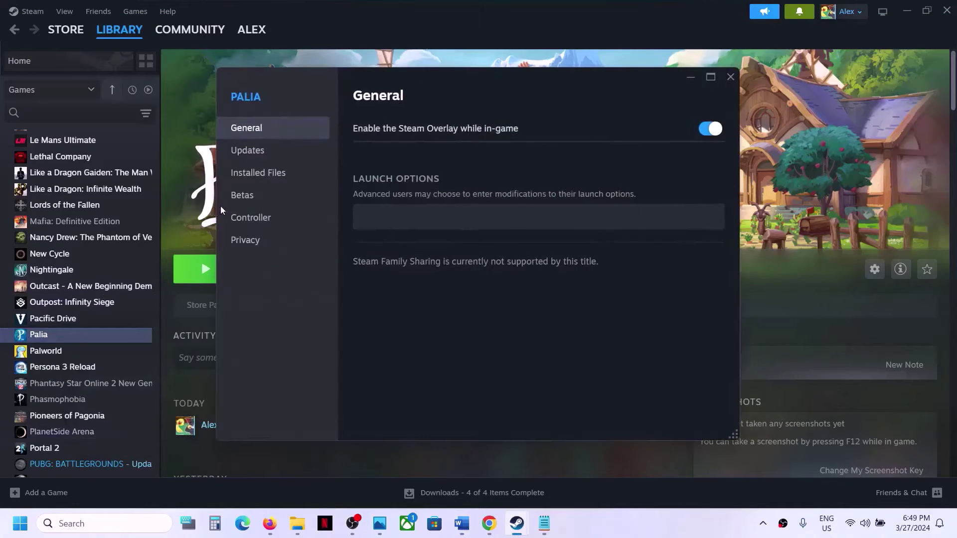
left_click(273, 174)
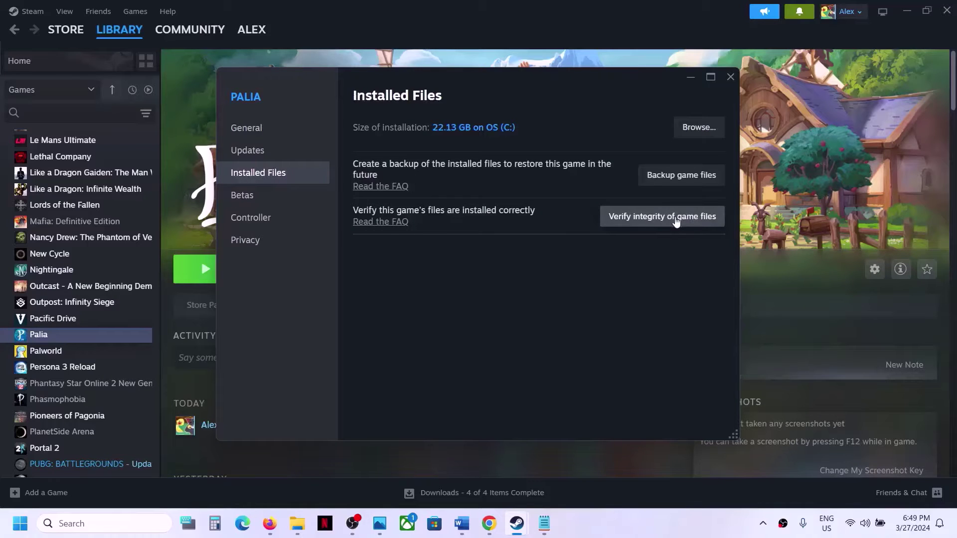
left_click(730, 76)
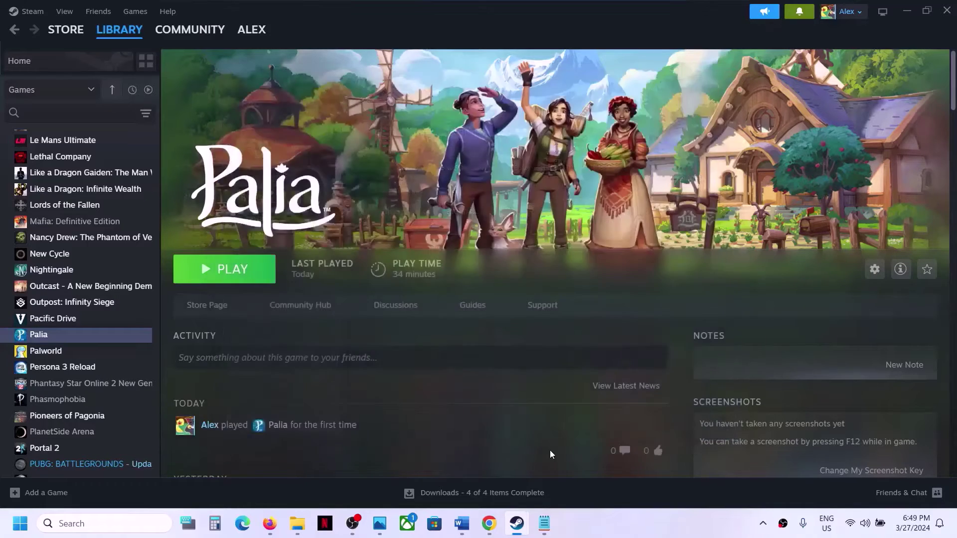
left_click(626, 526)
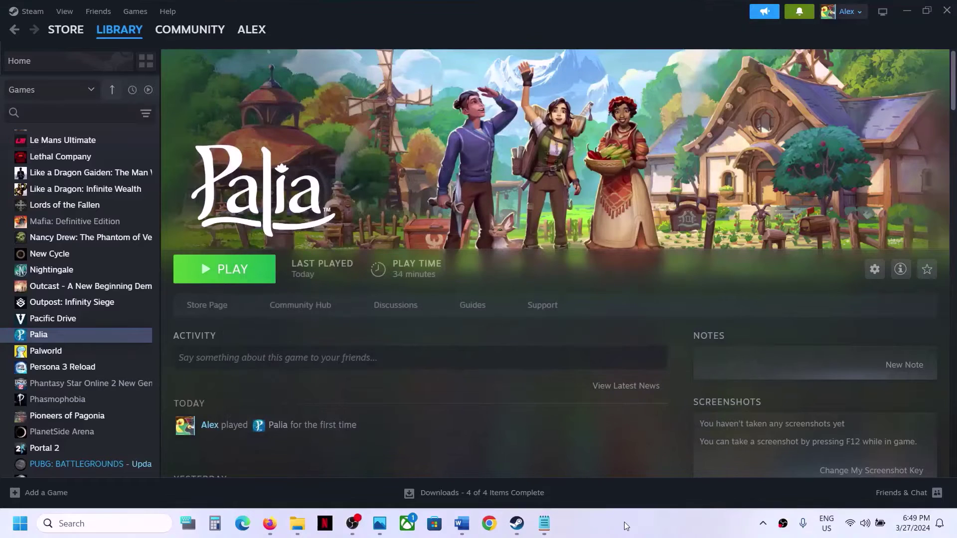
- Read Step 5 of the fix list in Word about allowing the game exe through antivirus and firewall
left_click(462, 523)
scroll(347, 201, "down", 4)
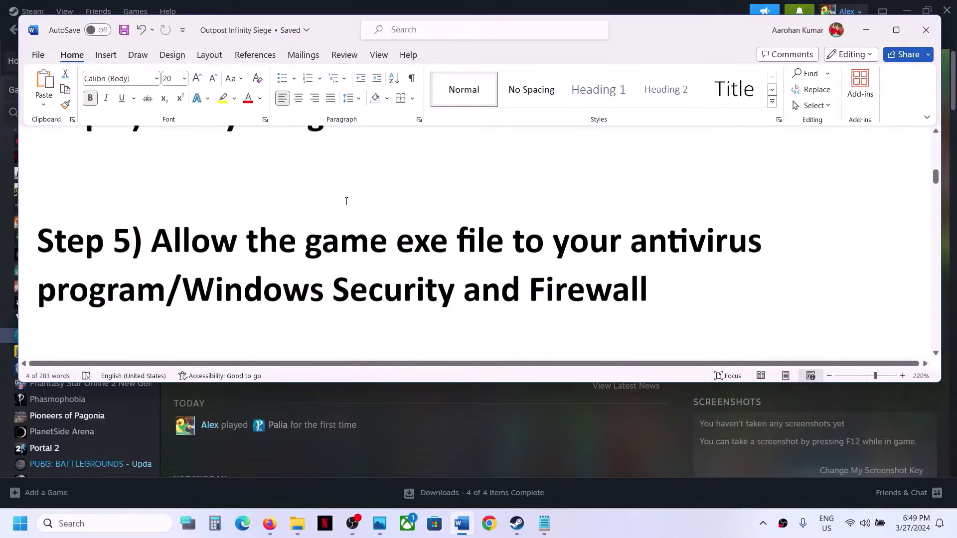
left_click_drag(234, 240, 367, 295)
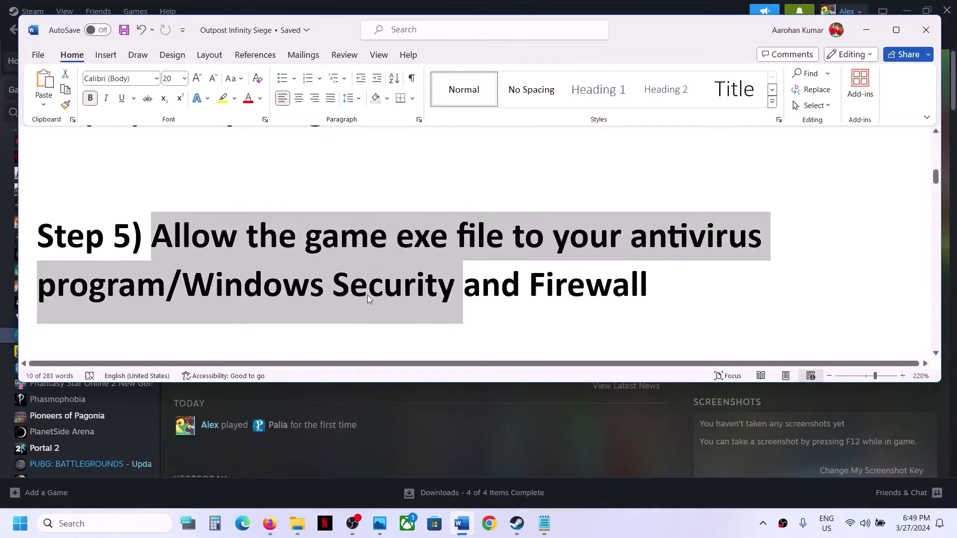
left_click(367, 295)
left_click_drag(159, 238, 438, 286)
left_click(186, 288)
left_click(160, 286)
- Open Virus & threat protection in Windows Security from the Windows privacy and security settings
left_click(20, 523)
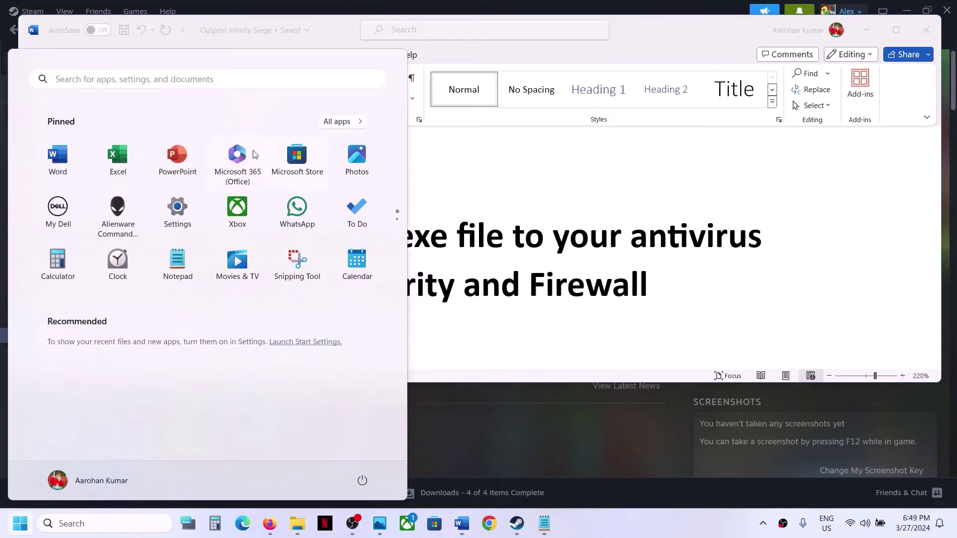
left_click(182, 234)
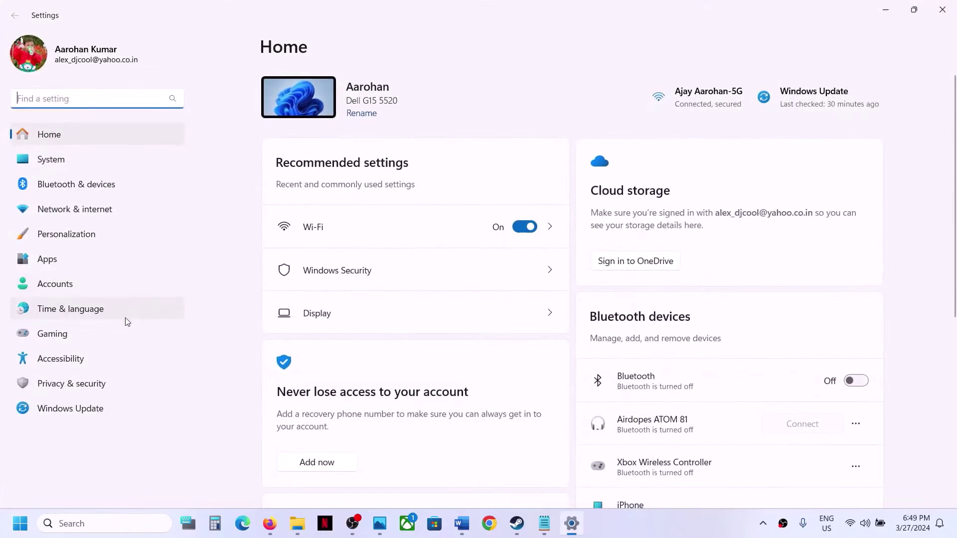
left_click(77, 380)
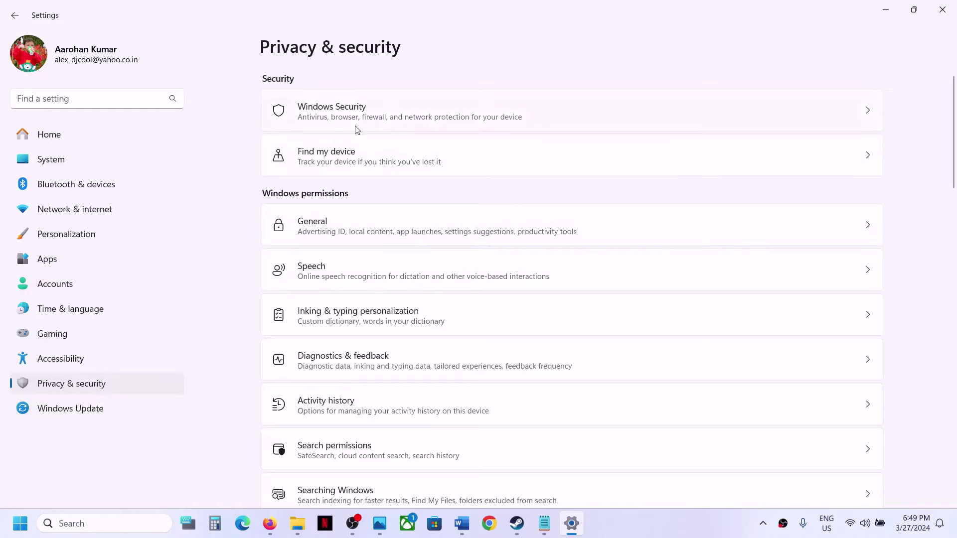
left_click(416, 111)
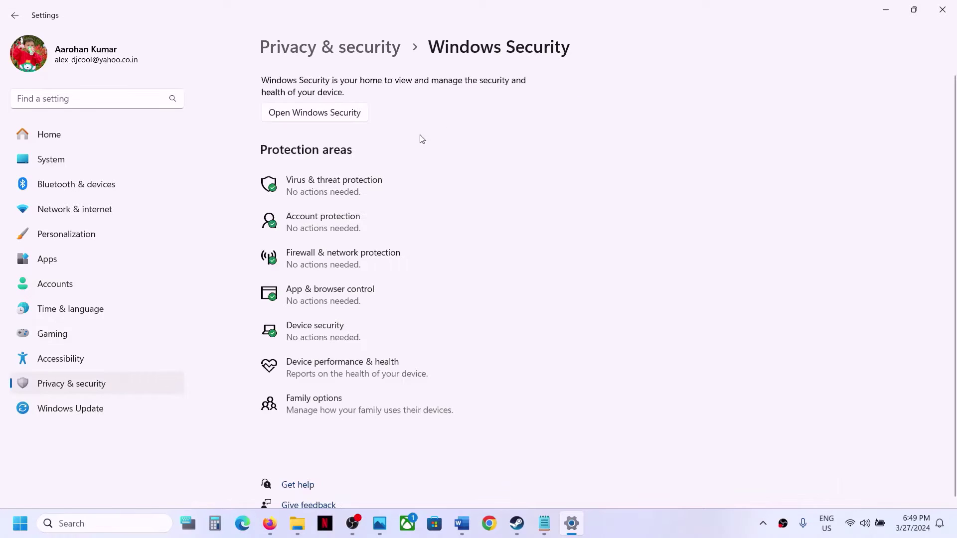
left_click(328, 191)
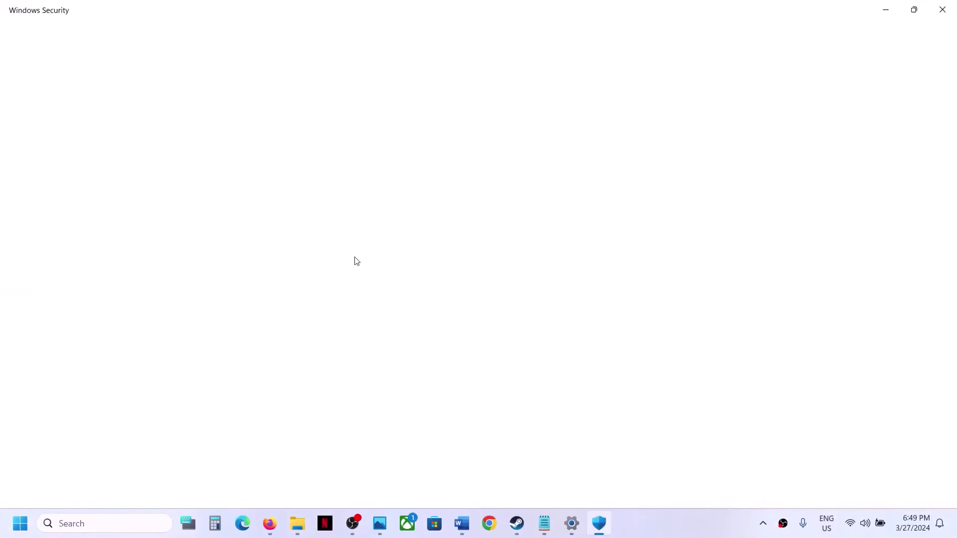
- Open the list of apps allowed through Controlled folder access under Ransomware protection, approving the administrator request
scroll(356, 261, "down", 3)
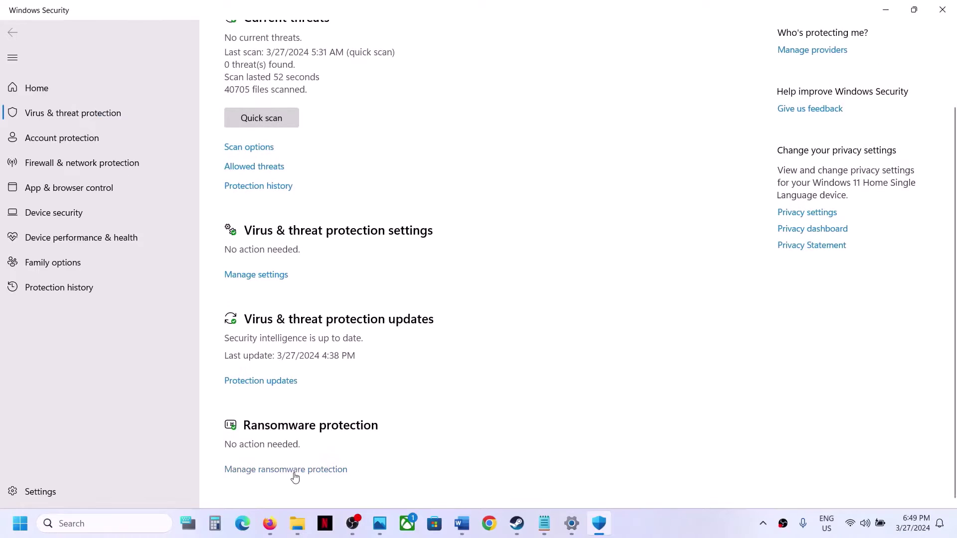
left_click(283, 473)
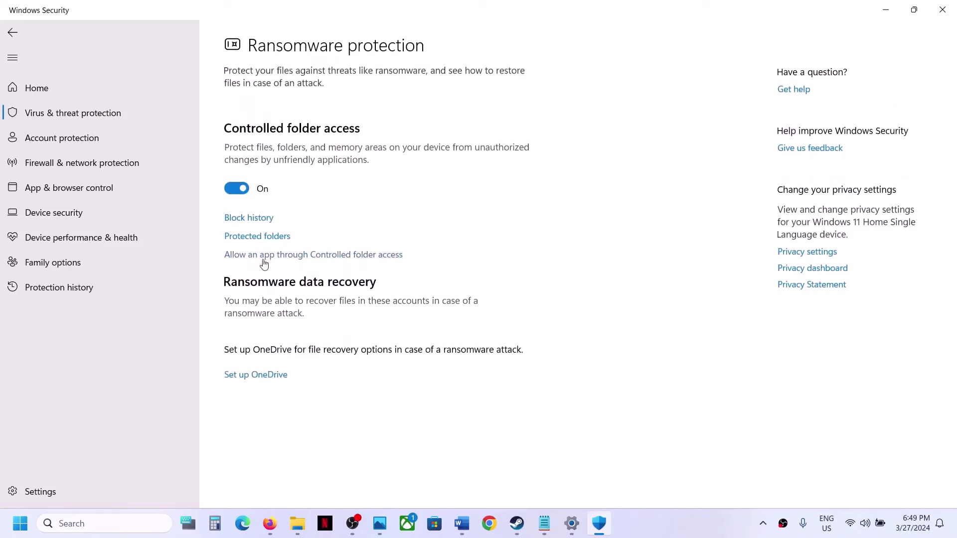
left_click(290, 257)
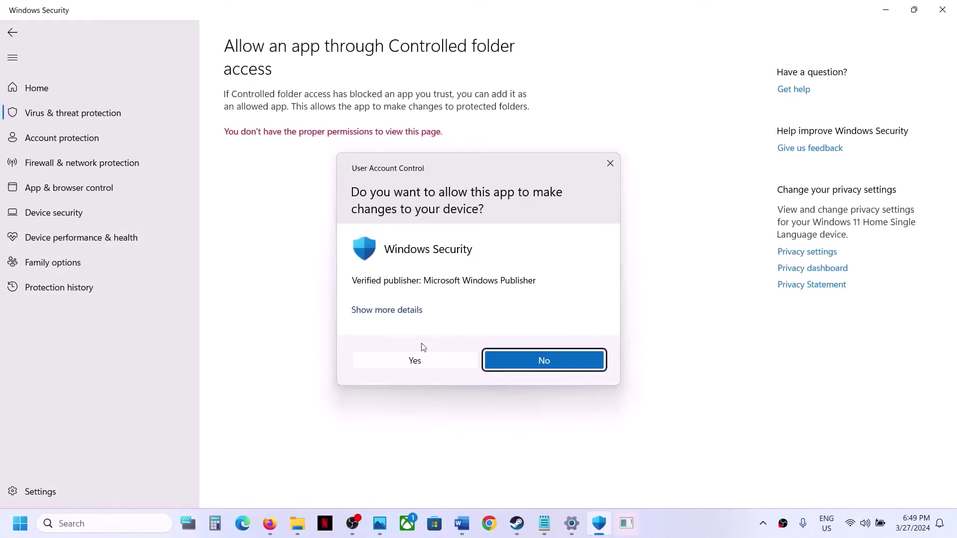
left_click(400, 363)
- Start adding an allowed app from all apps and browse to Program Files (x86) on the C: drive
left_click(309, 144)
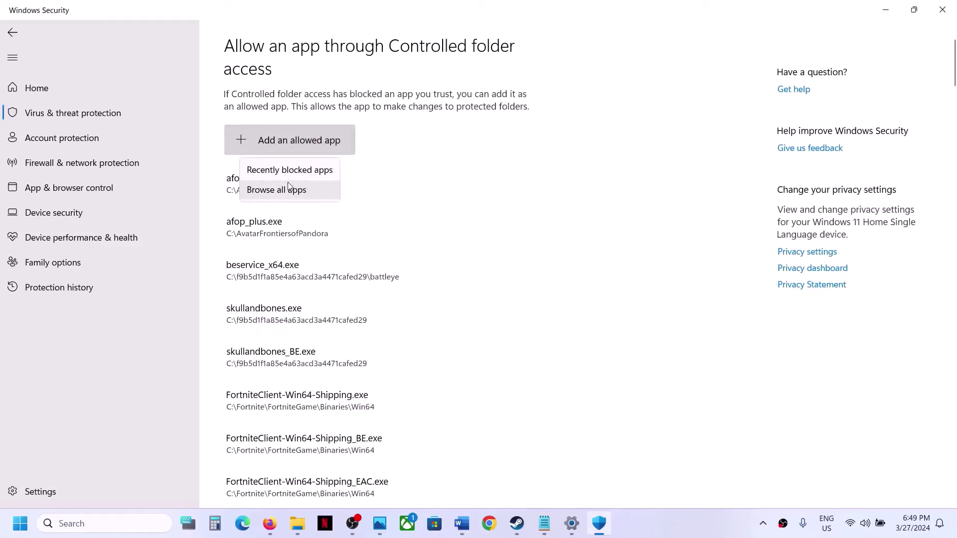
left_click(288, 184)
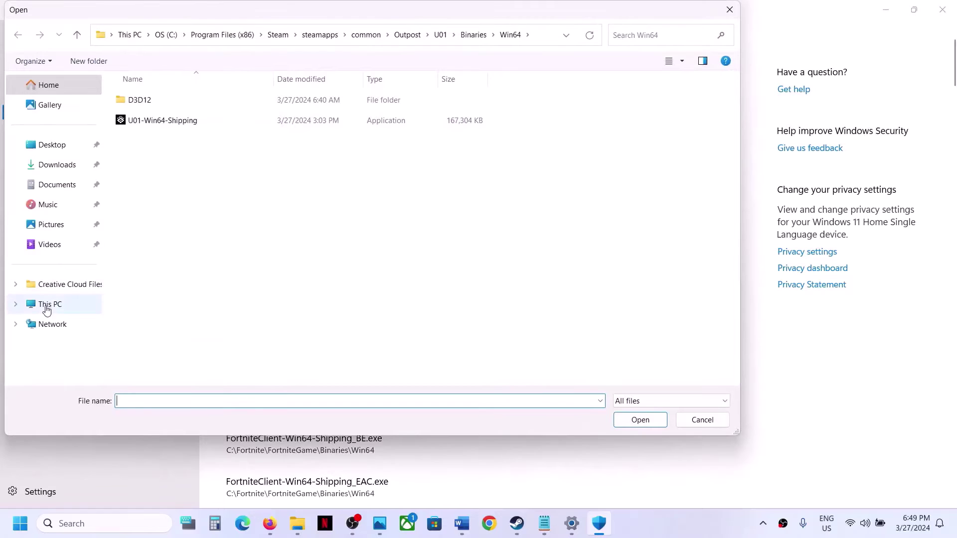
left_click(46, 309)
double_click(169, 107)
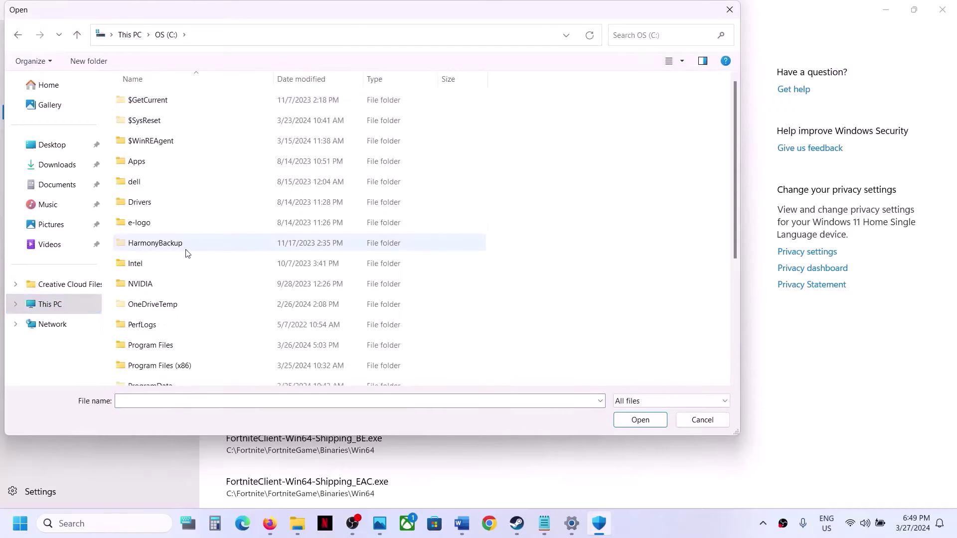
scroll(187, 253, "down", 3)
double_click(184, 175)
scroll(179, 178, "down", 10)
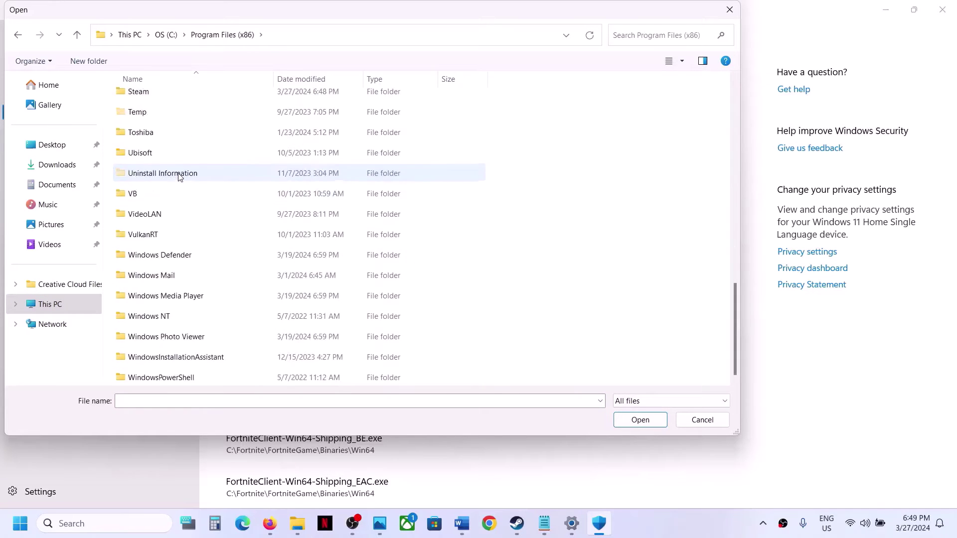
- Allow PaliaClientSteam from Steam\steamapps\common\Palia through Controlled folder access
left_click(160, 95)
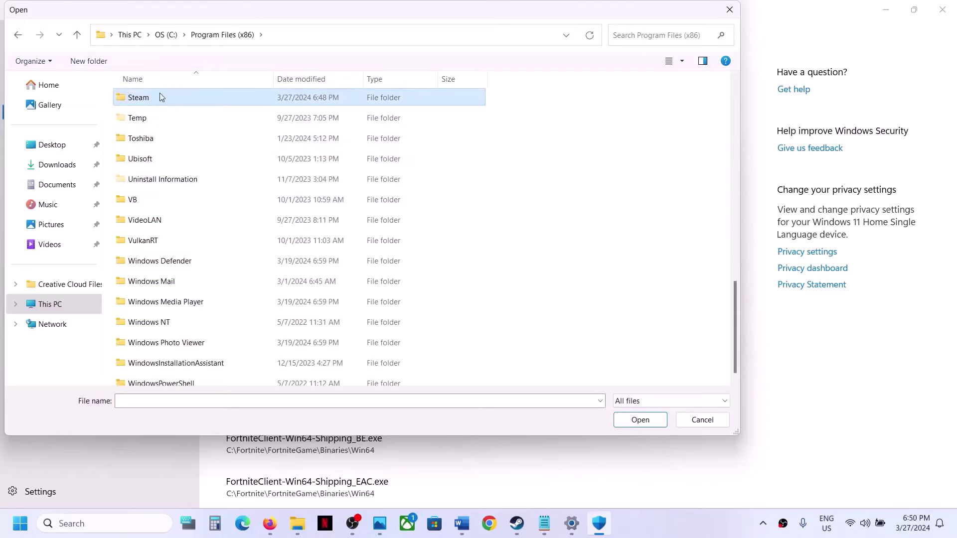
double_click(159, 96)
scroll(177, 235, "down", 3)
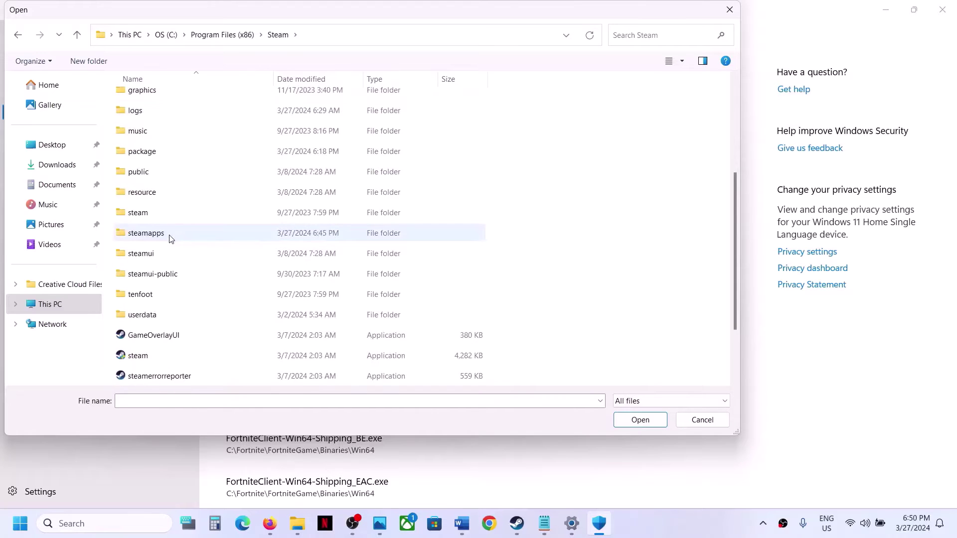
double_click(169, 238)
double_click(175, 100)
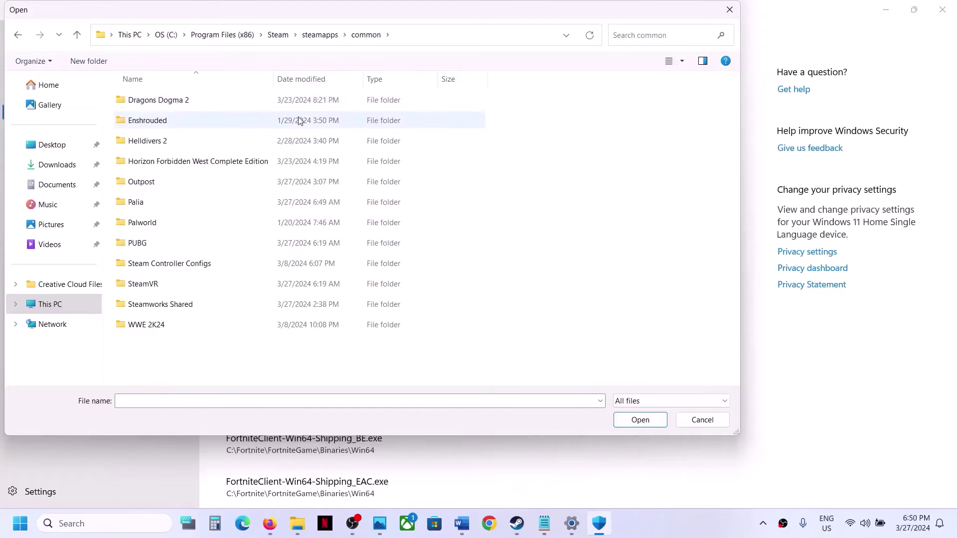
double_click(158, 204)
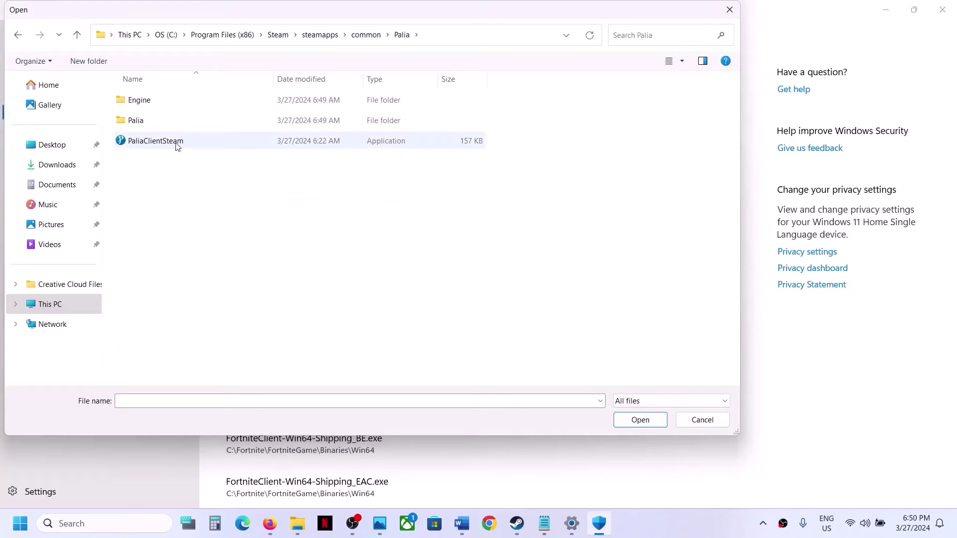
left_click(161, 143)
left_click(624, 421)
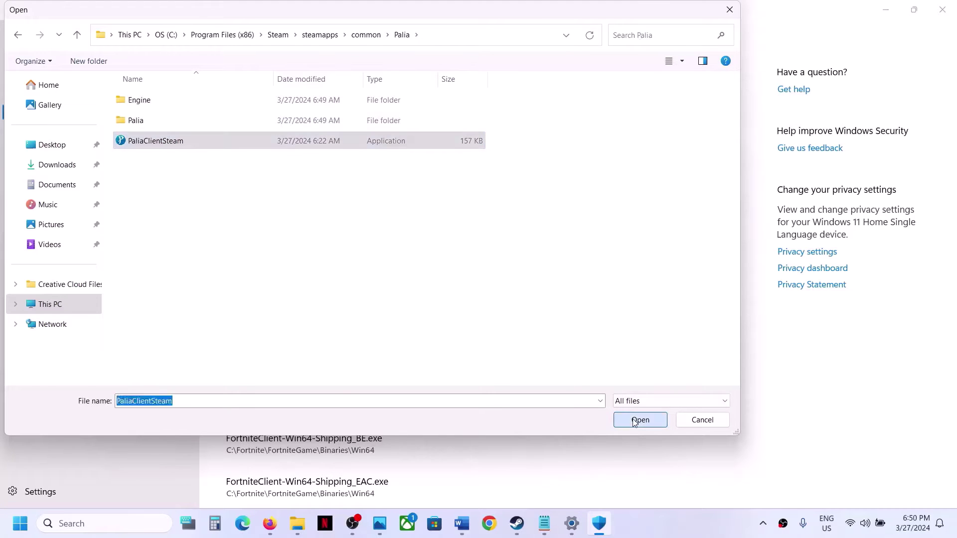
- Allow PaliaClientSteam-Win64-Shipping from the game's Palia\Binaries\Win64 folder through Controlled folder access
left_click(304, 148)
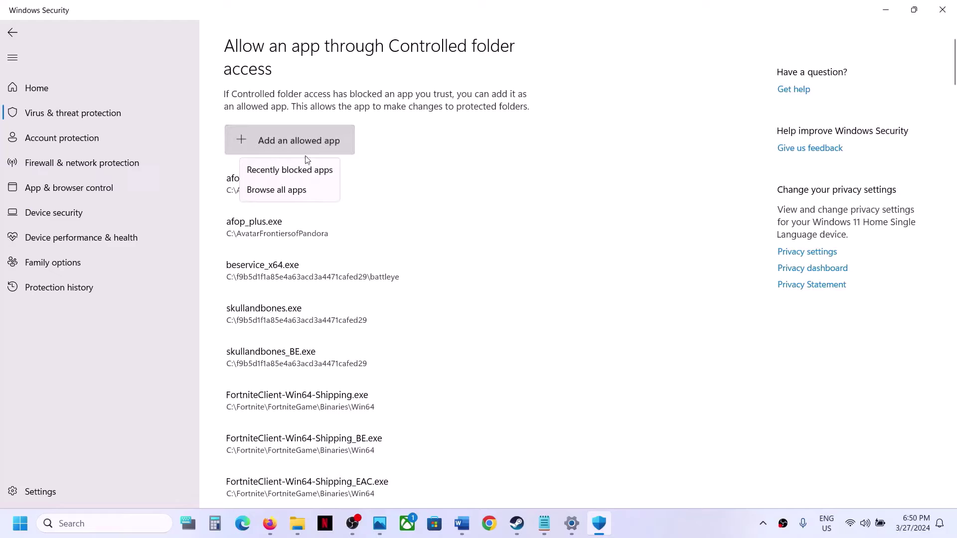
left_click(279, 190)
double_click(147, 124)
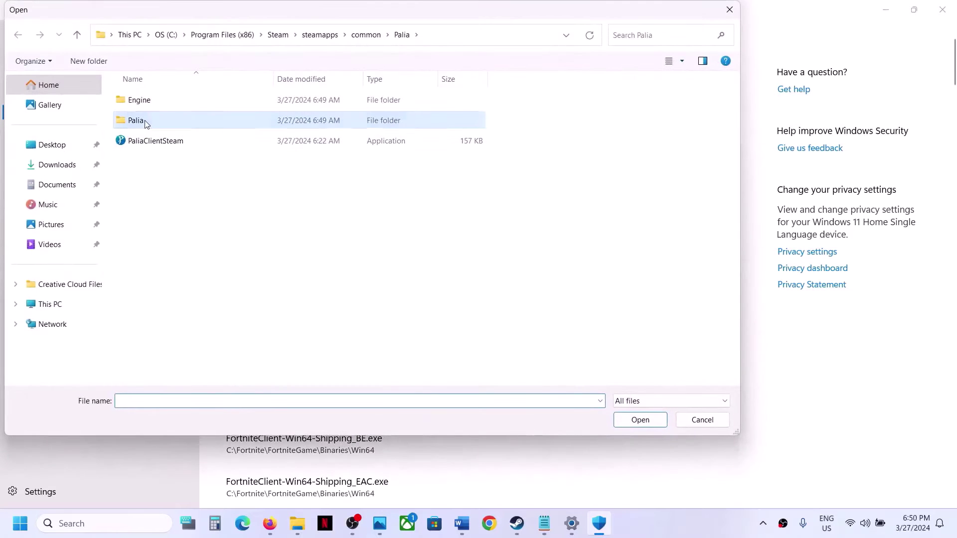
double_click(149, 103)
double_click(148, 102)
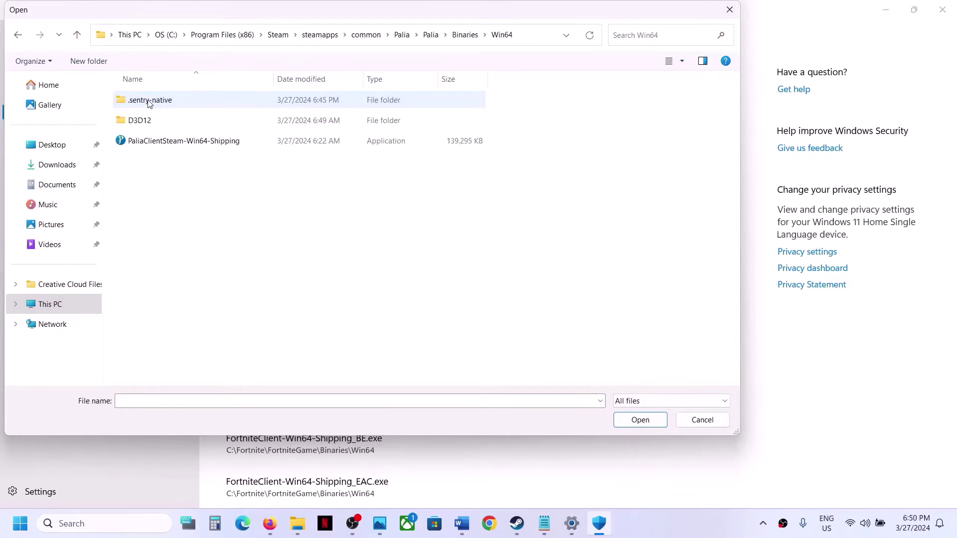
left_click(165, 147)
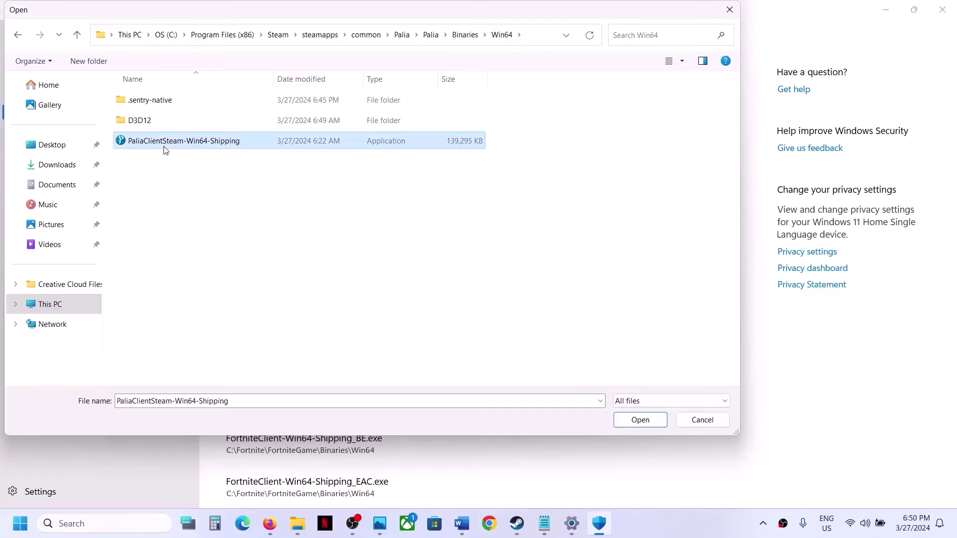
left_click(639, 421)
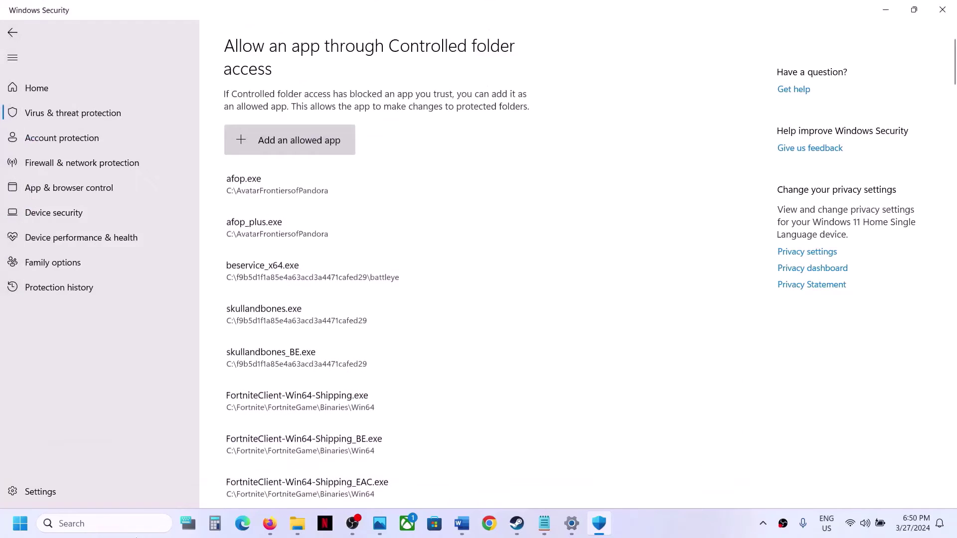
- Open the Windows Defender Firewall's allowed apps list in Control Panel and enable changing its settings
left_click(69, 524)
type("ontrol")
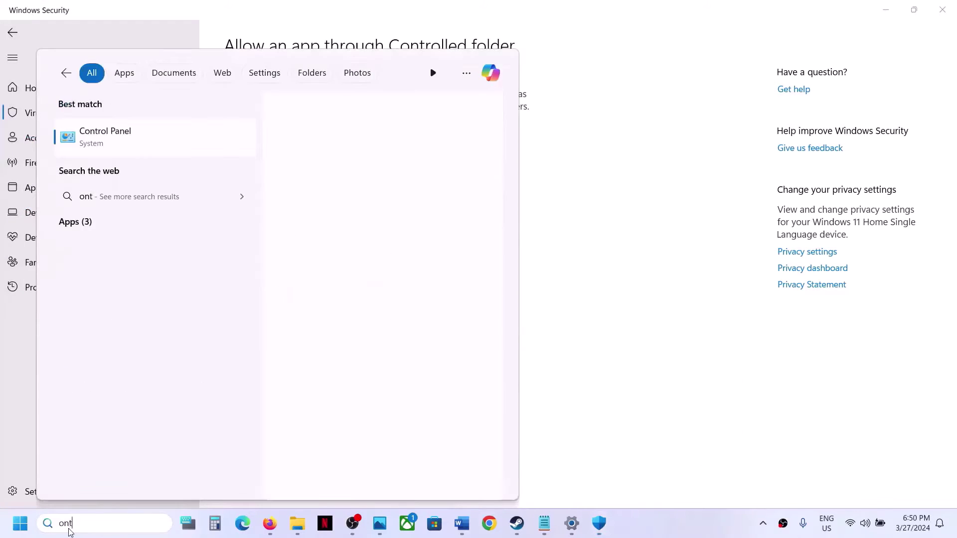
left_click(131, 144)
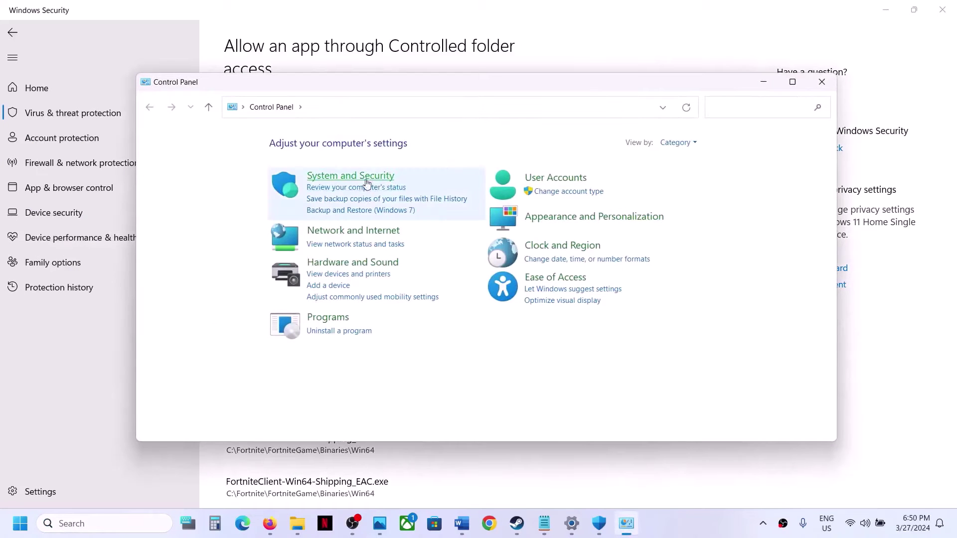
left_click(362, 180)
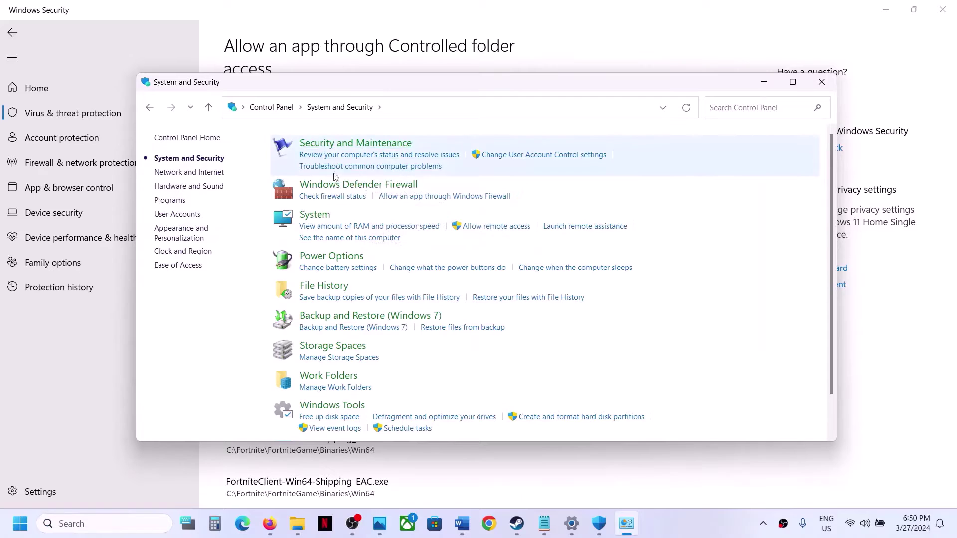
left_click(333, 188)
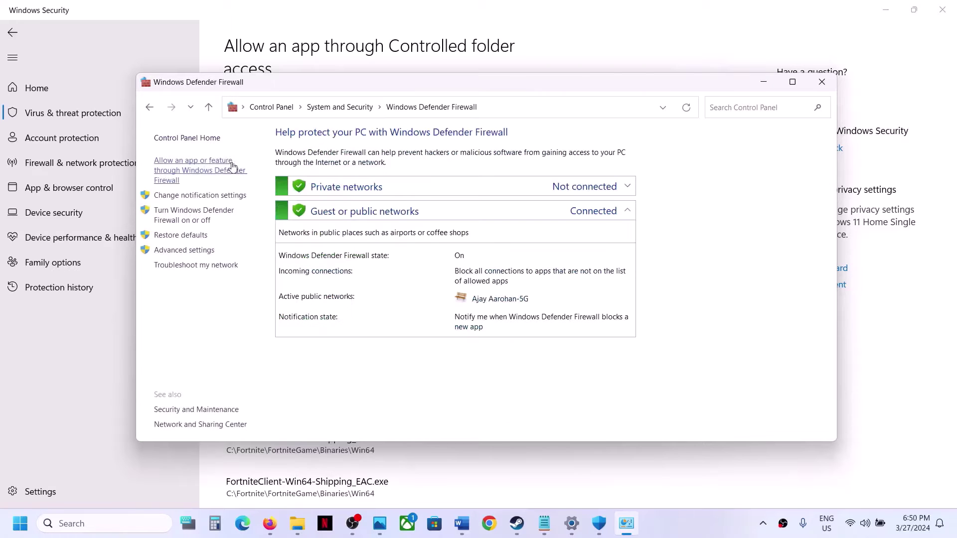
left_click(219, 172)
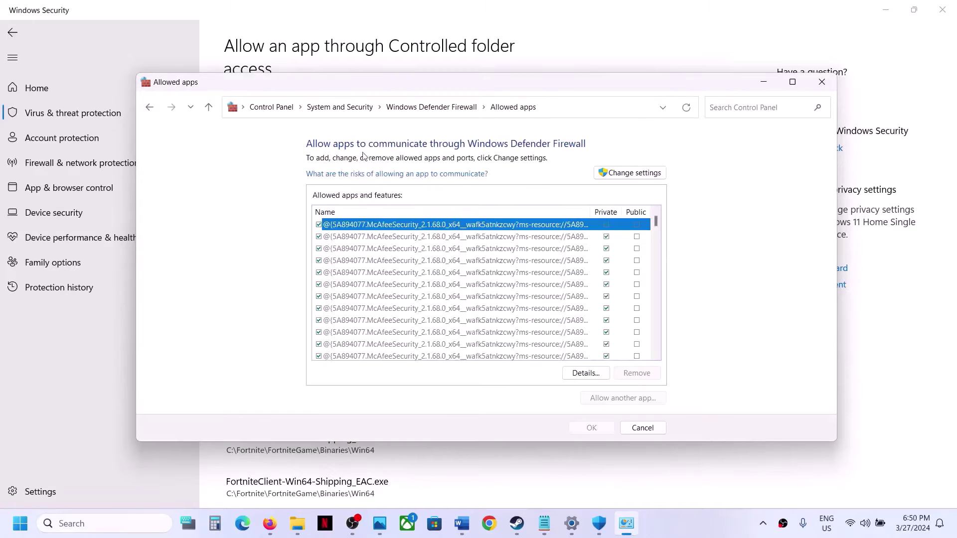
left_click(648, 170)
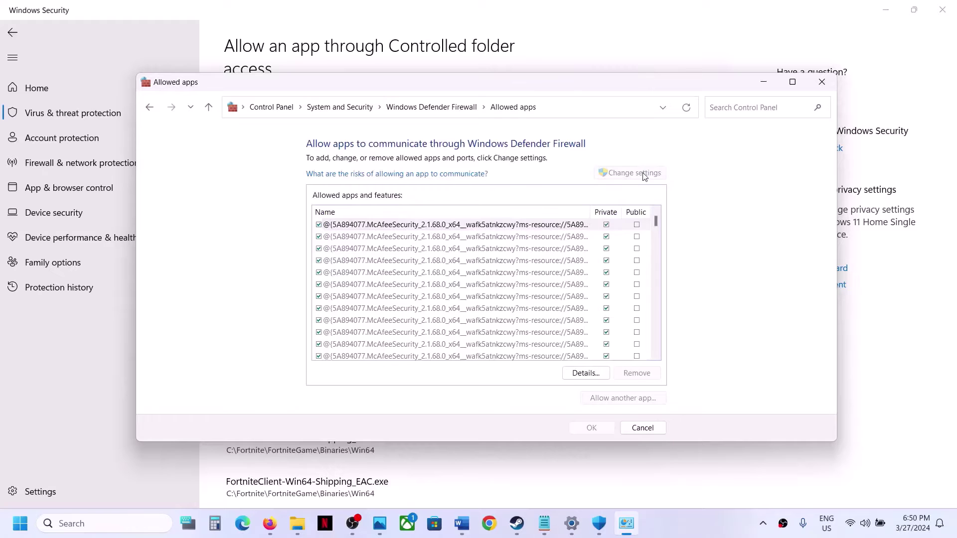
- Try to add PaliaClientSteam from Steam\steamapps\common\Palia to the firewall's allowed apps
left_click(612, 404)
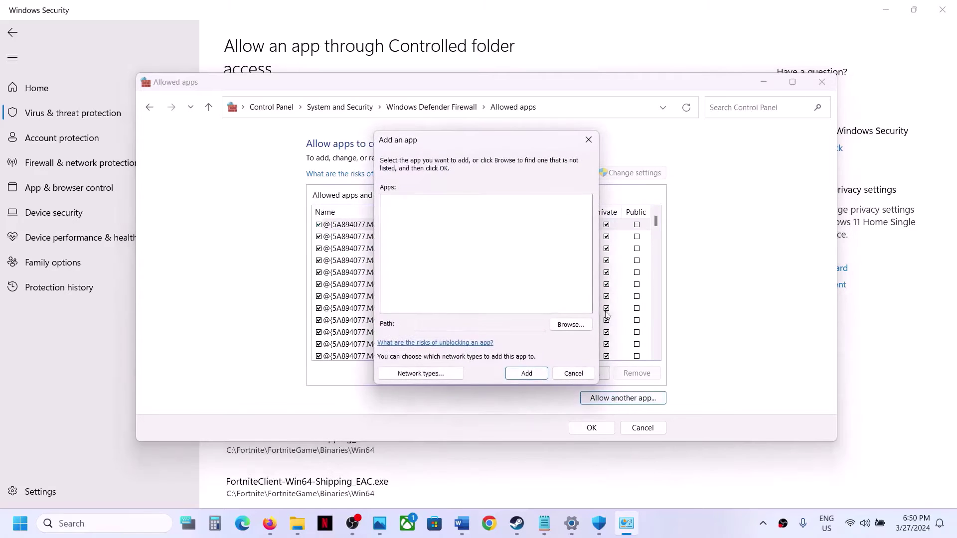
left_click(570, 324)
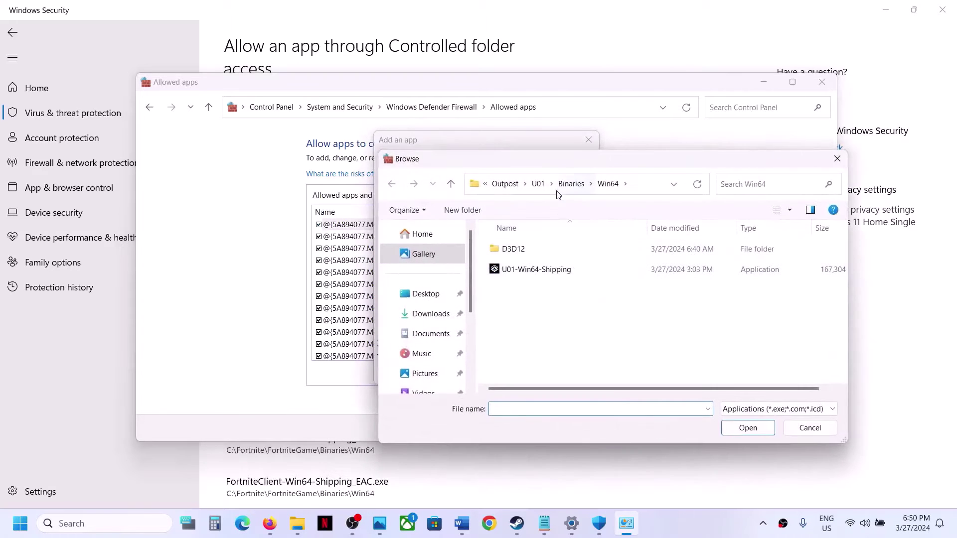
left_click(514, 187)
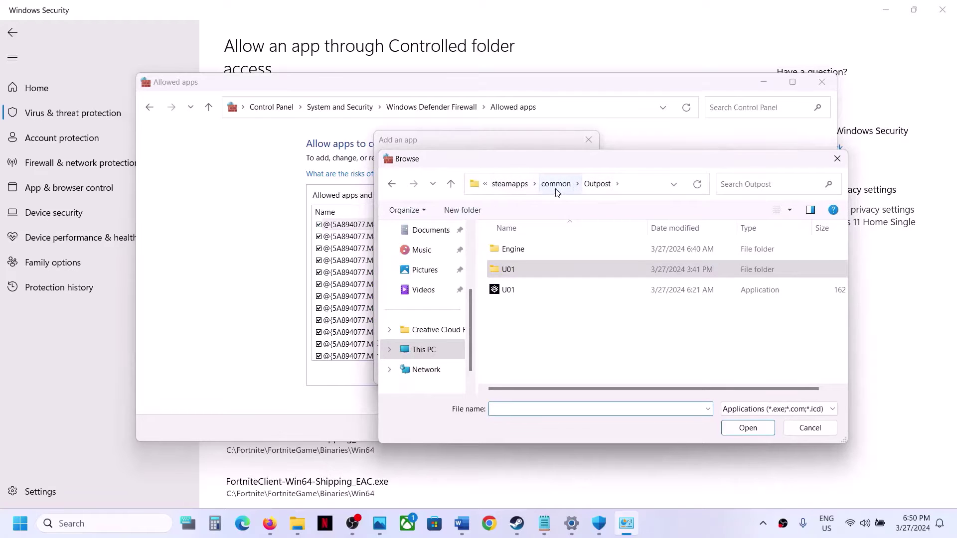
left_click(556, 189)
double_click(513, 352)
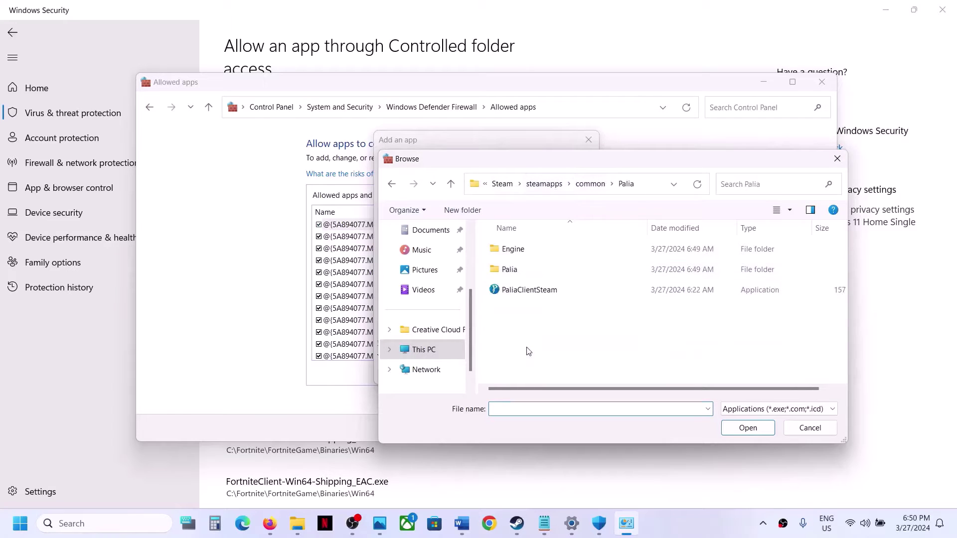
left_click(526, 294)
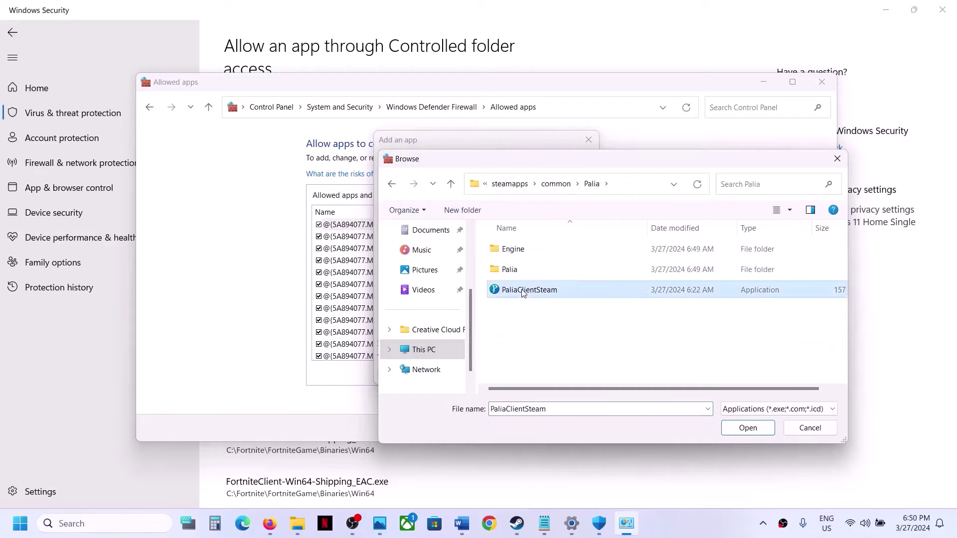
left_click(752, 429)
left_click(519, 373)
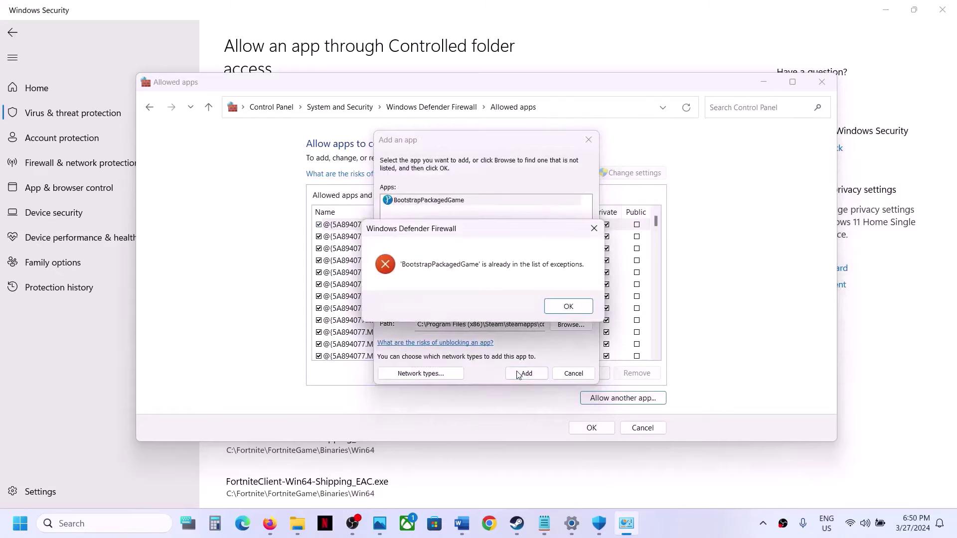
left_click(568, 305)
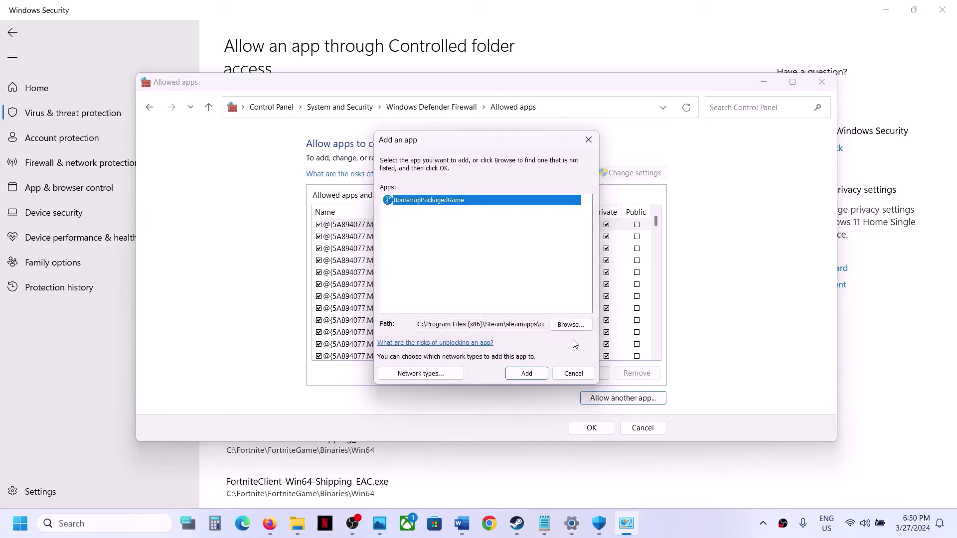
- Try to add PaliaClientSteam-Win64-Shipping from Palia\Binaries\Win64 to the firewall's allowed apps, then leave the allowed apps list
left_click(568, 326)
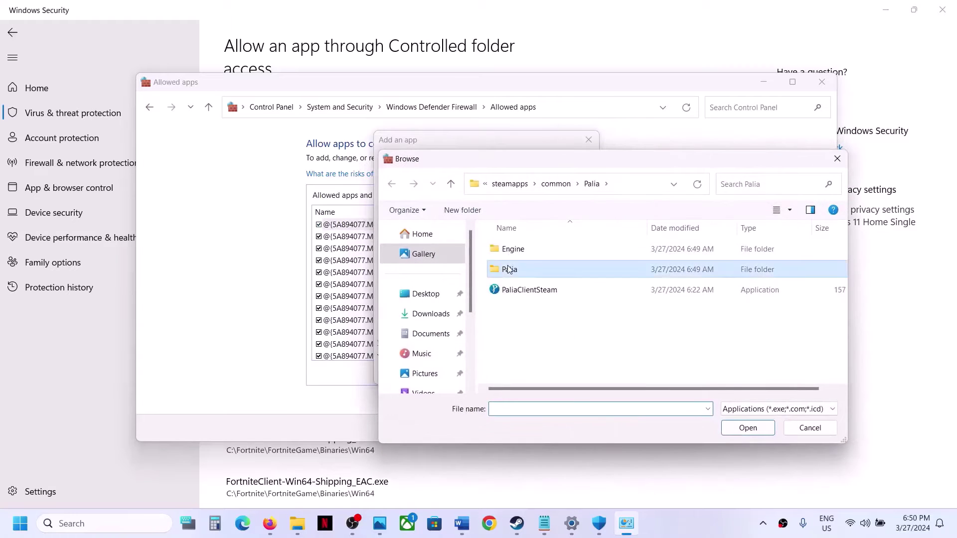
double_click(509, 269)
double_click(513, 251)
double_click(514, 252)
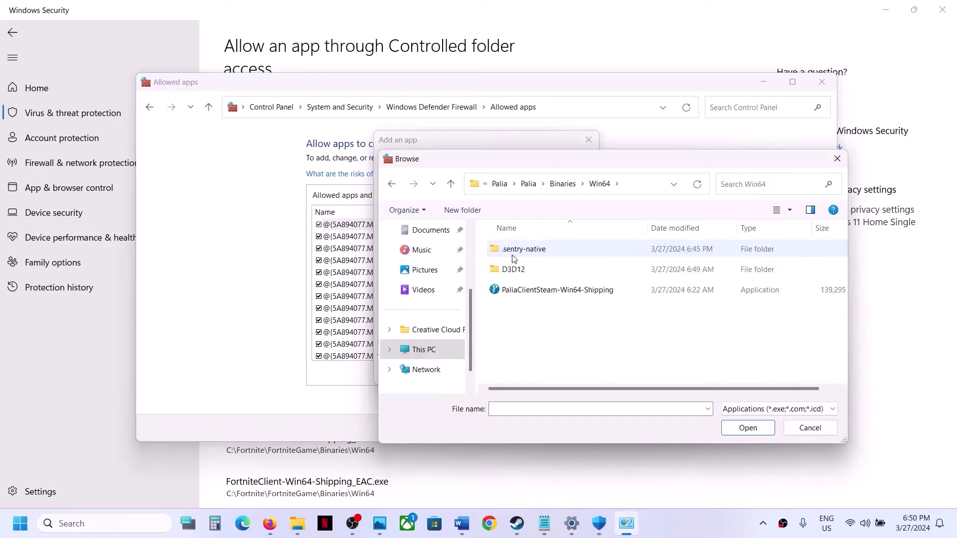
left_click(522, 294)
left_click(743, 428)
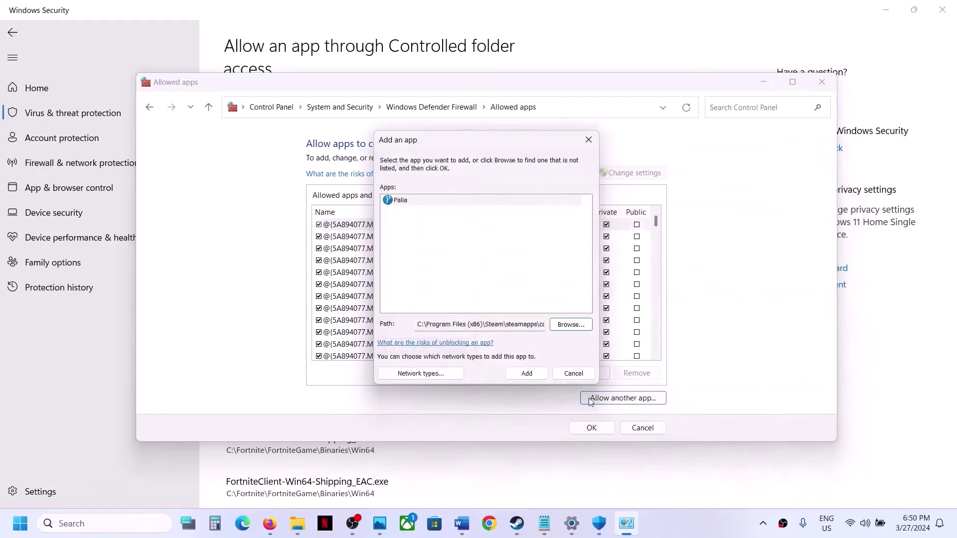
left_click(527, 375)
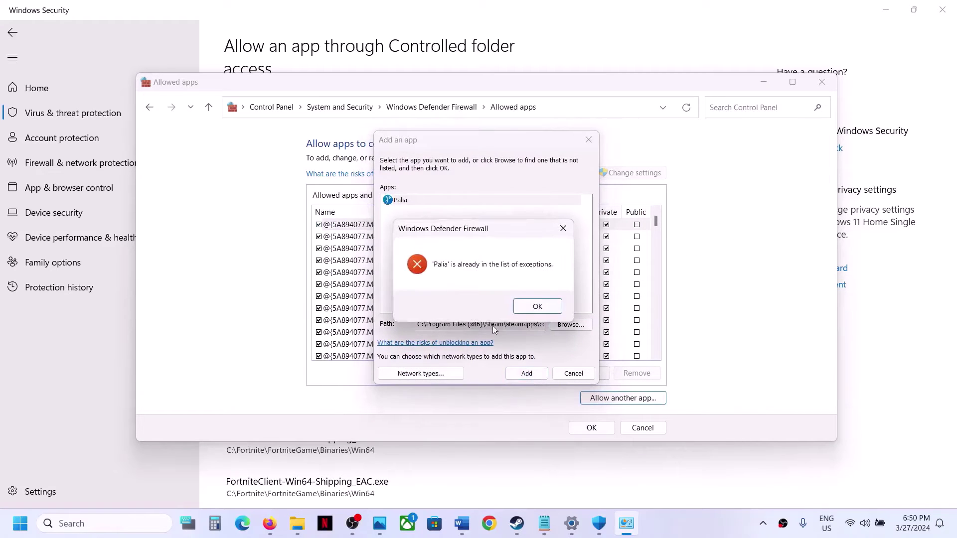
left_click(543, 308)
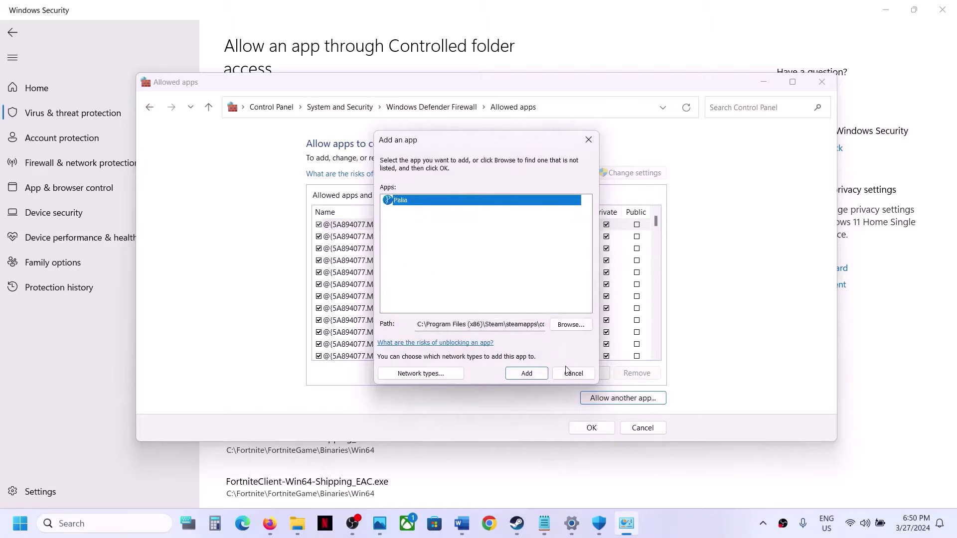
left_click(574, 374)
left_click(591, 427)
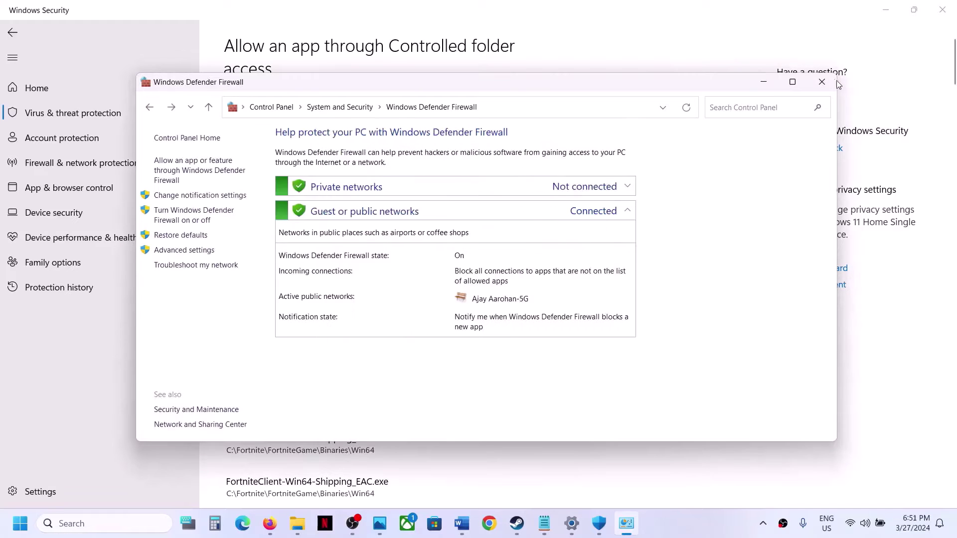
- Close the Windows Defender Firewall, Windows Security and Settings windows
left_click(822, 81)
left_click(951, 7)
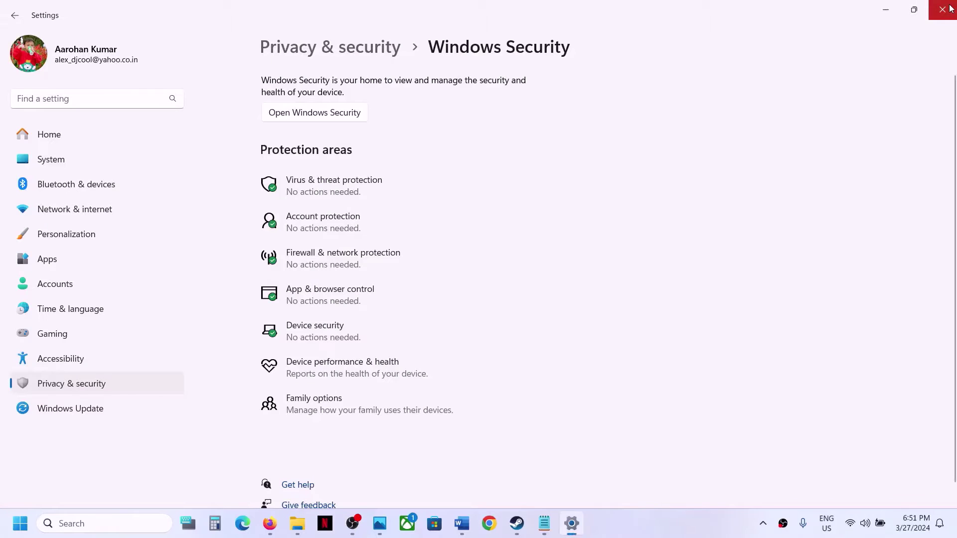
left_click(938, 18)
- Read Step 6 of the Word document on field of view, window mode and video settings, then minimize the document
scroll(486, 292, "down", 3)
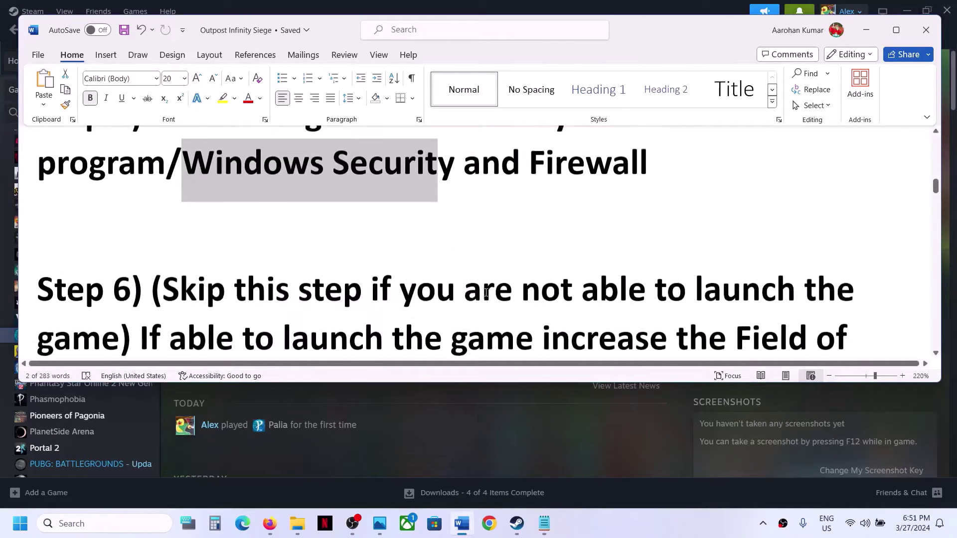
scroll(486, 292, "down", 1)
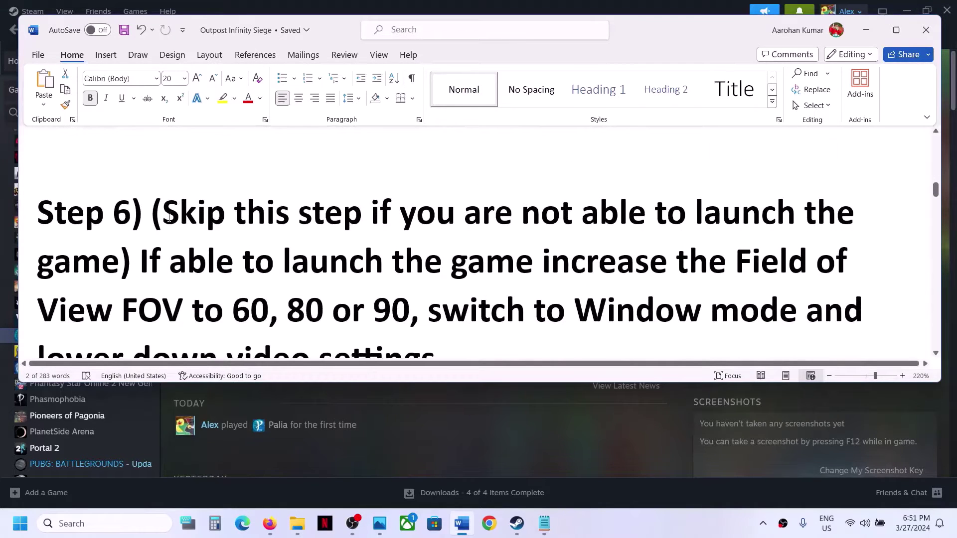
left_click_drag(170, 218, 119, 270)
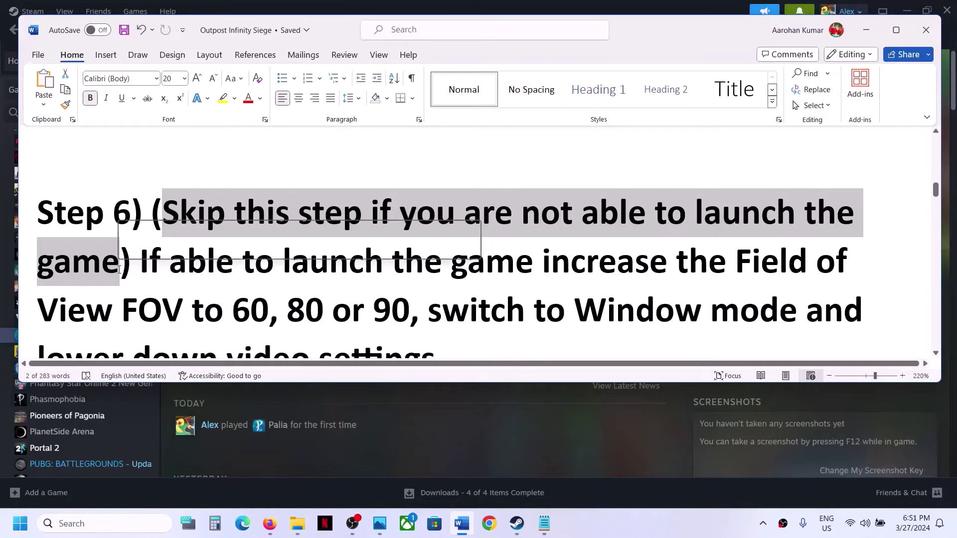
left_click(165, 282)
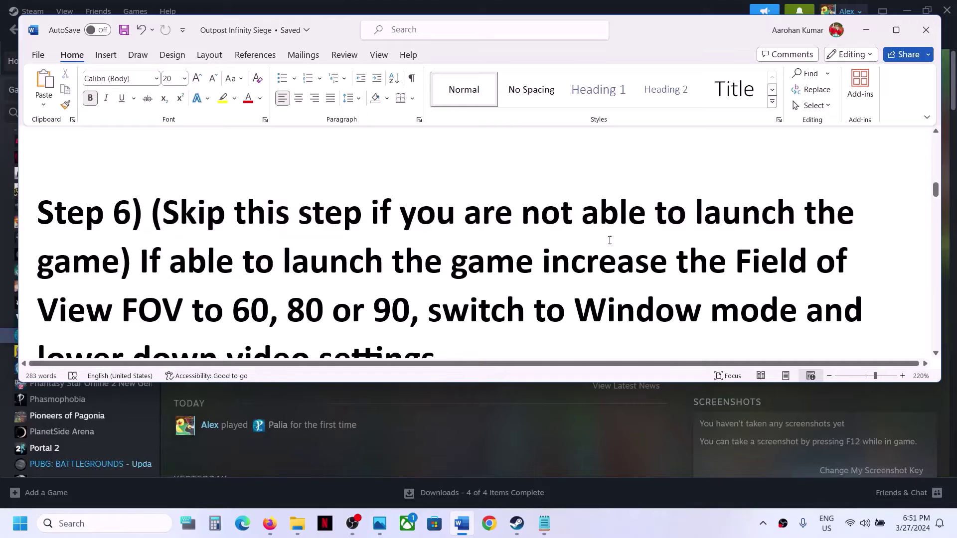
left_click_drag(604, 255, 409, 309)
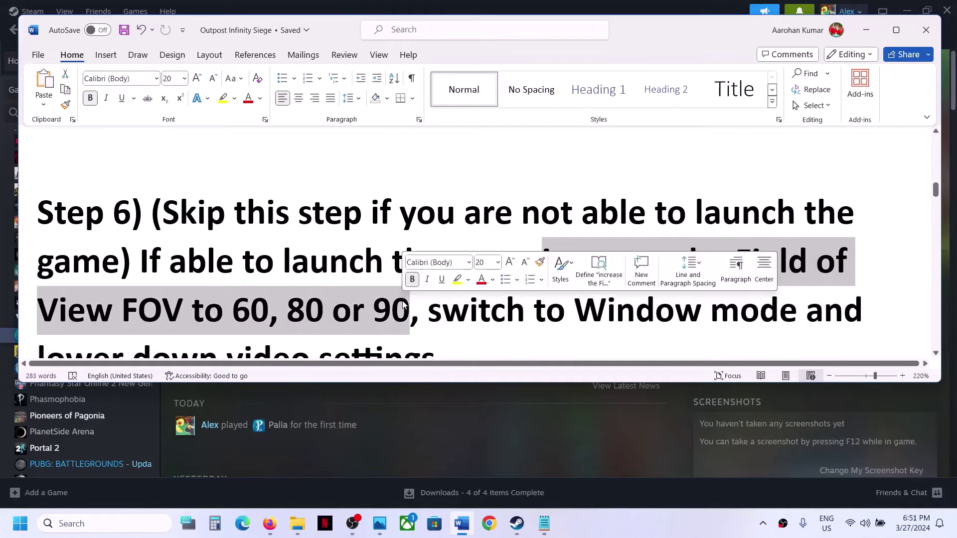
left_click(895, 33)
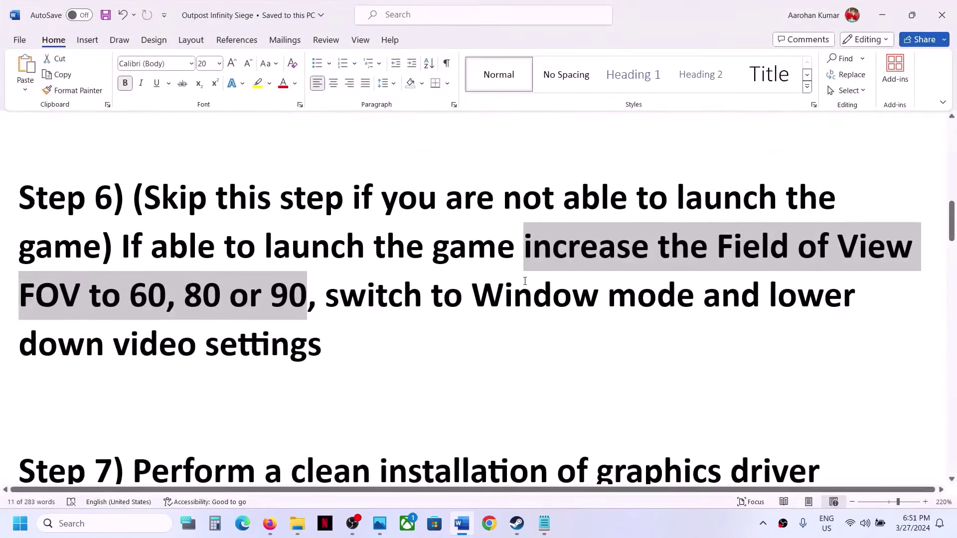
left_click_drag(335, 301, 376, 365)
left_click(883, 14)
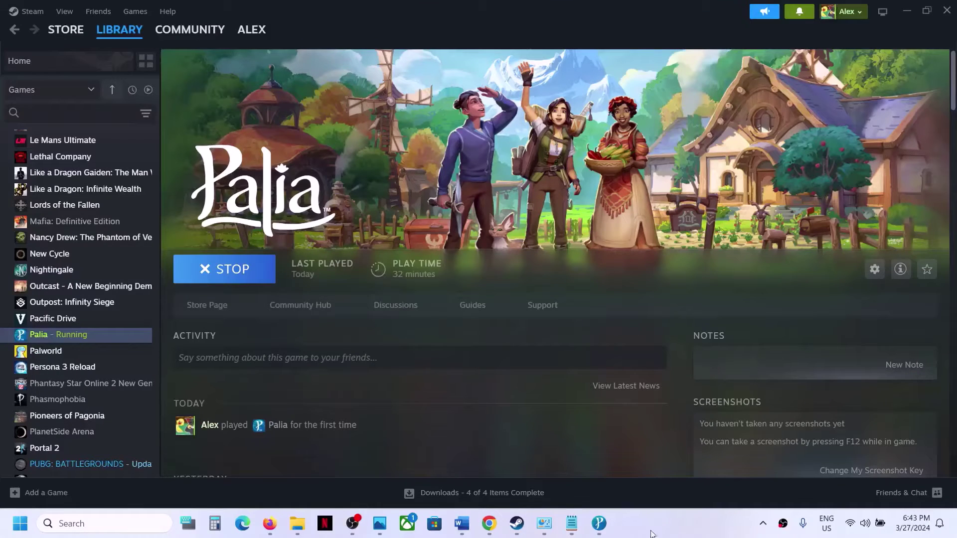
- Switch to the running Palia game and open its graphics settings
left_click(598, 523)
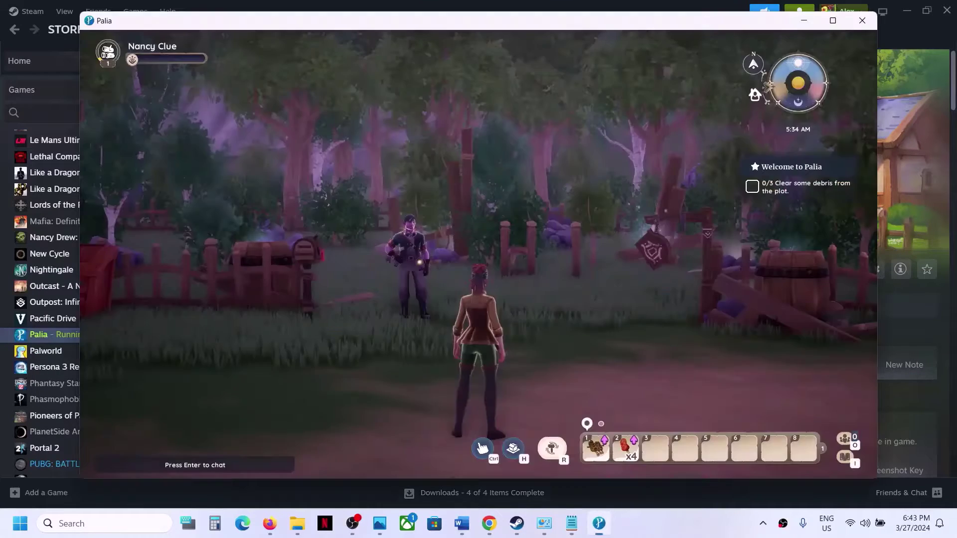
key("Escape")
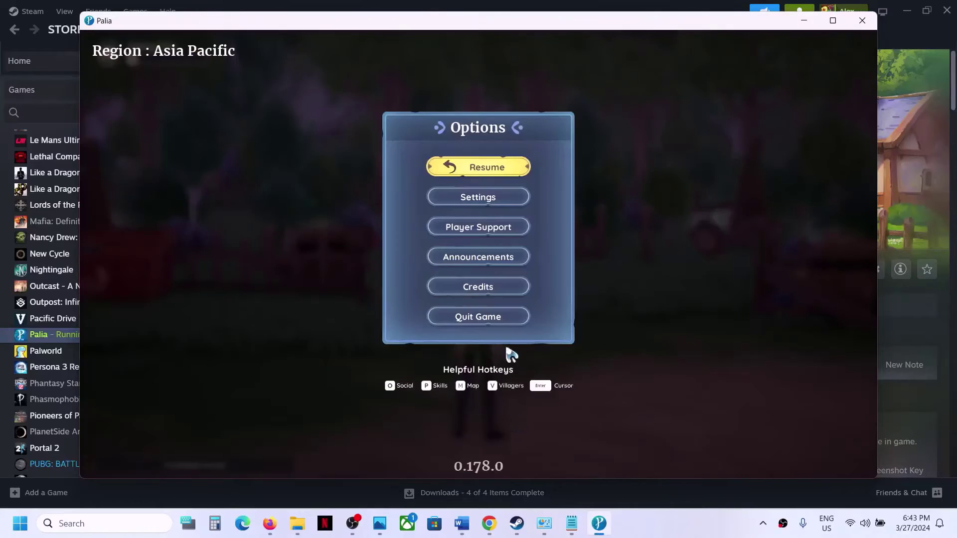
left_click(498, 207)
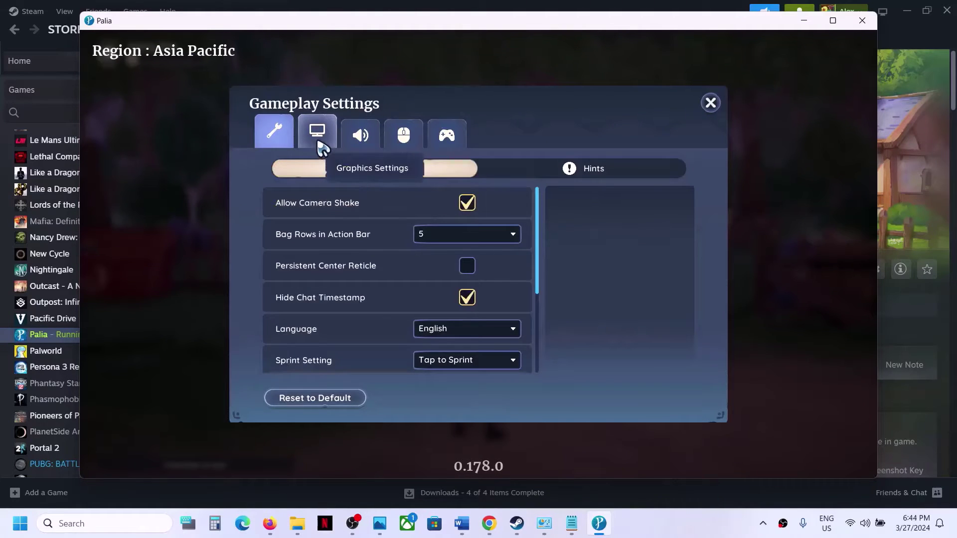
left_click(319, 144)
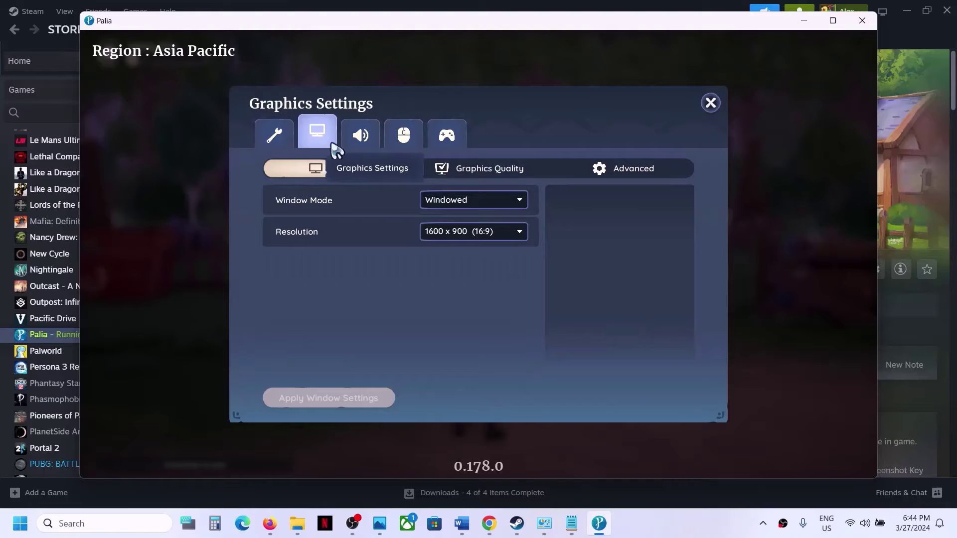
- Try the Fullscreen window mode, return it to Windowed, and set the resolution to 1920 x 1080 (16:9)
left_click(513, 204)
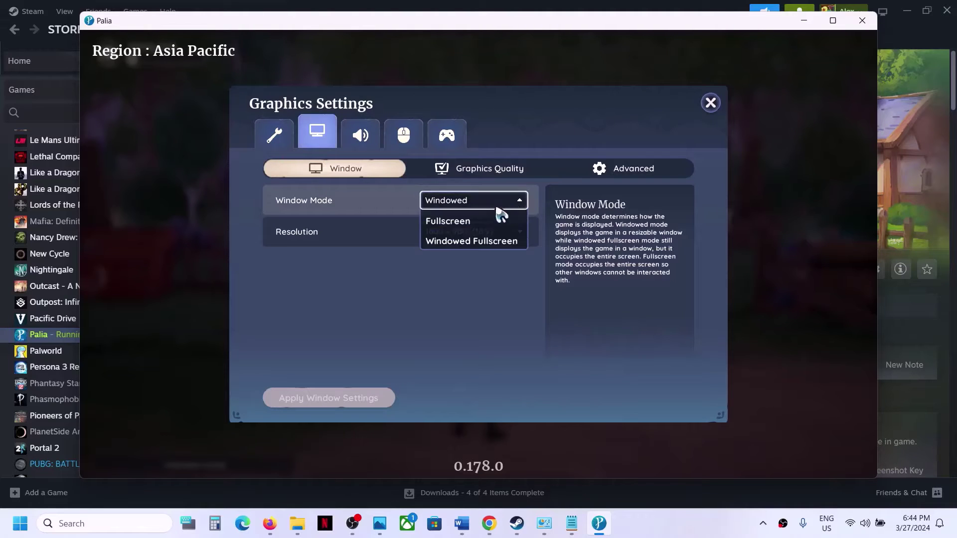
left_click(471, 219)
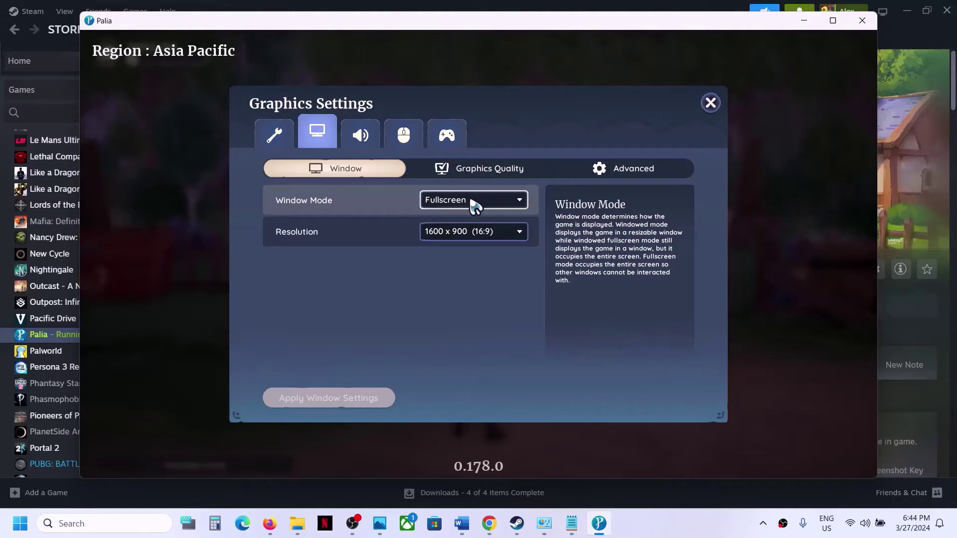
left_click(474, 201)
left_click(447, 243)
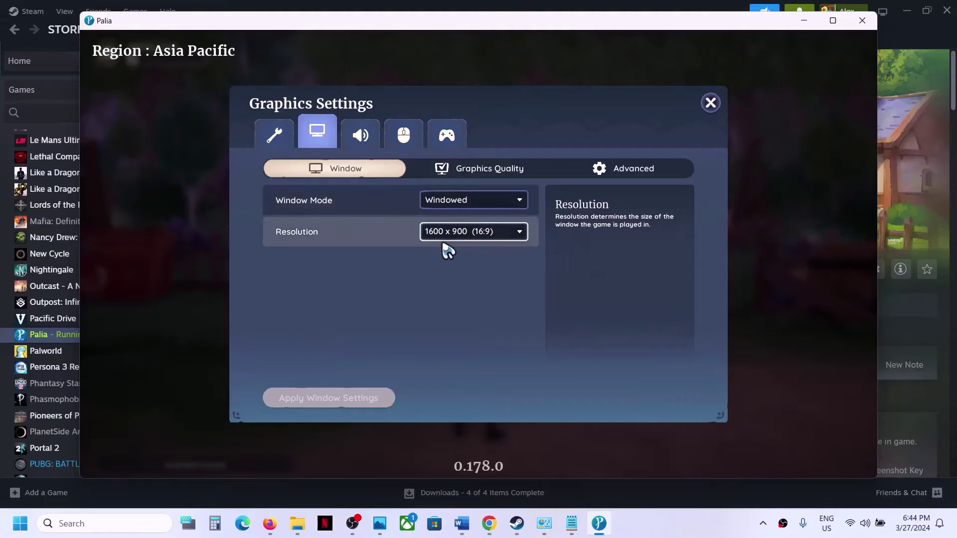
left_click(496, 235)
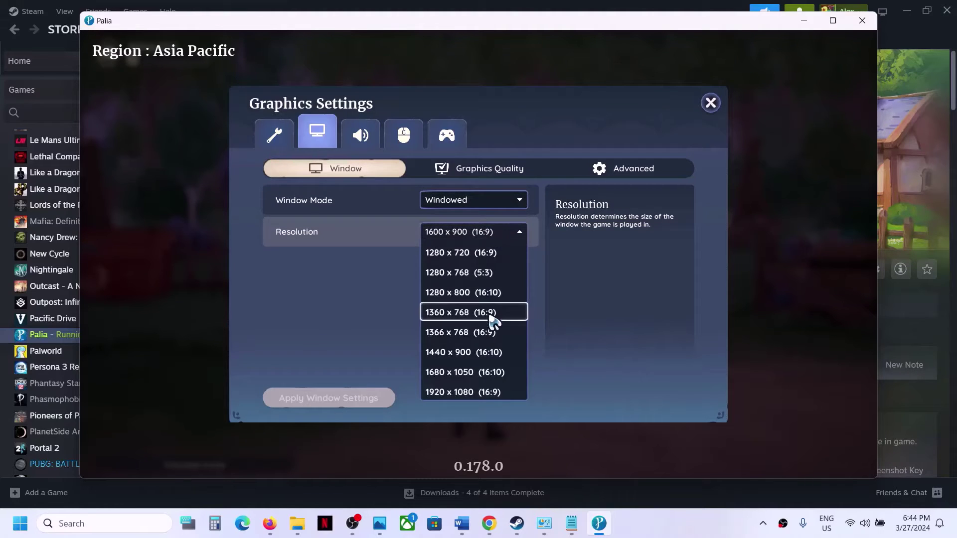
left_click(457, 394)
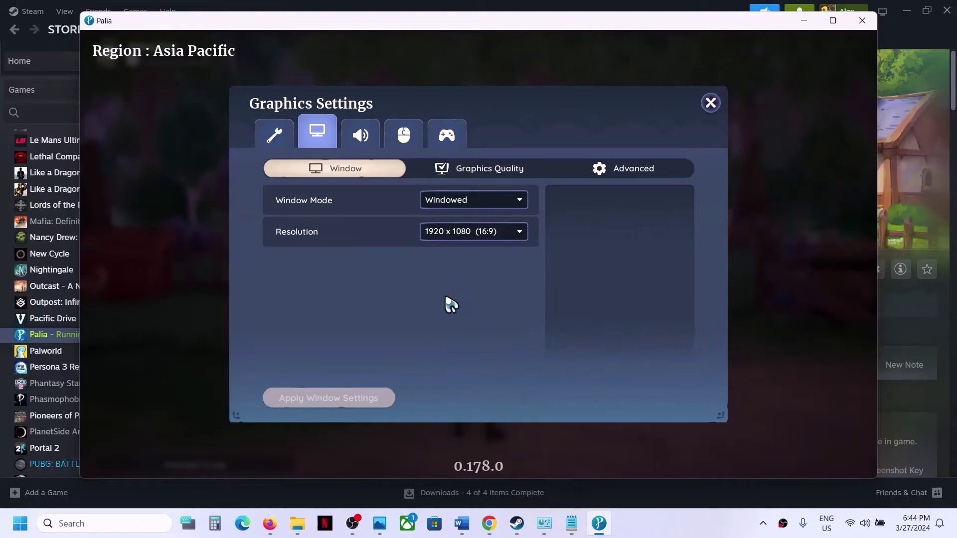
- Set the graphics quality preset to Medium
left_click(506, 173)
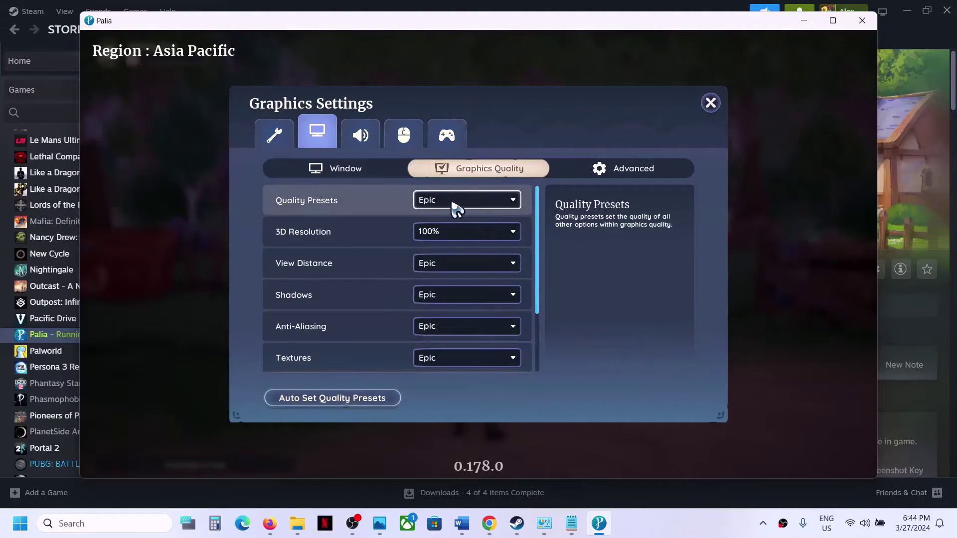
left_click(455, 205)
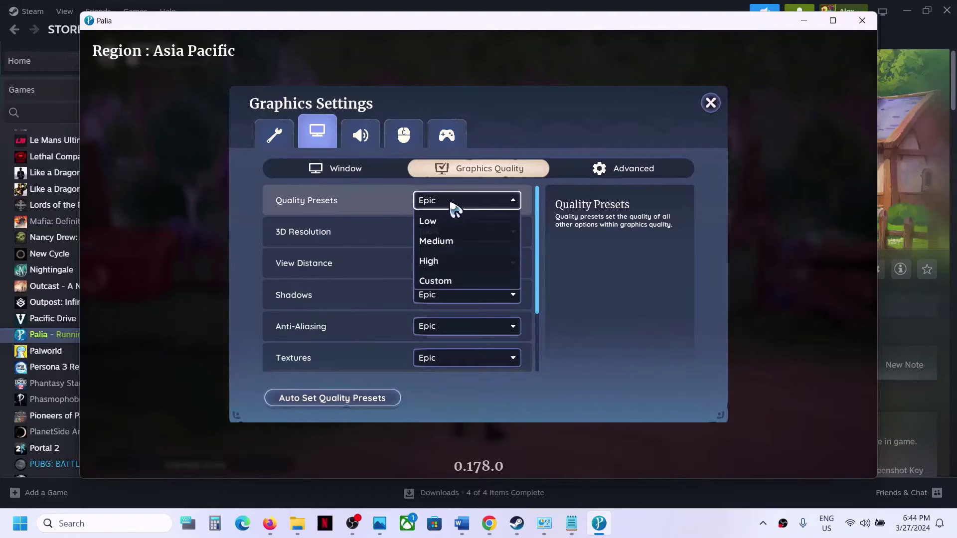
left_click(443, 245)
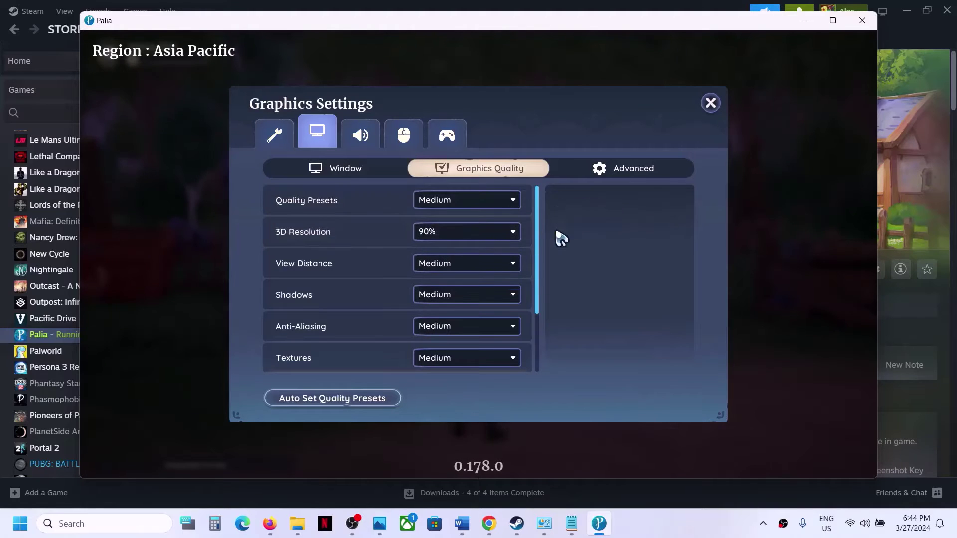
- In the advanced graphics settings, keep the frame rate limit at 60 and disable Vsync and Dynamic Resolution
left_click(629, 171)
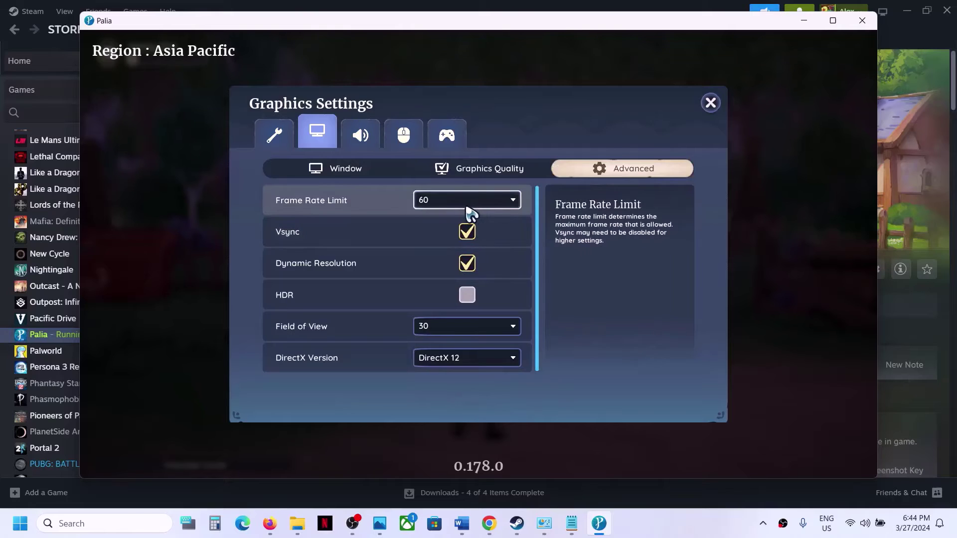
left_click(489, 206)
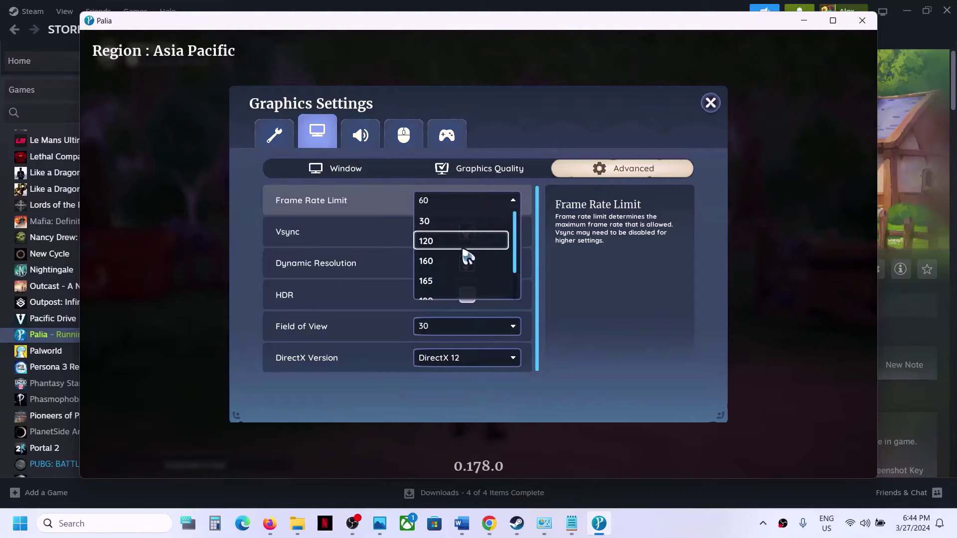
left_click(572, 255)
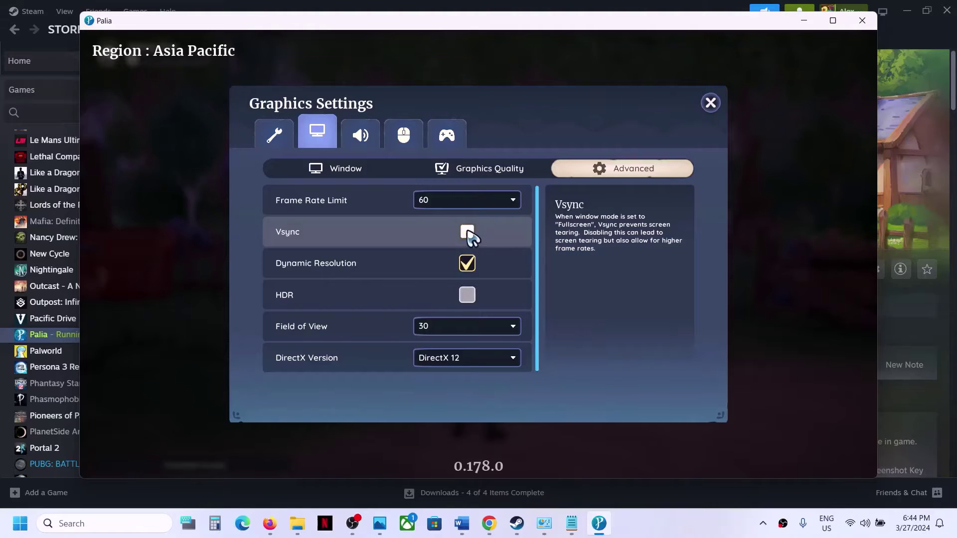
left_click(468, 232)
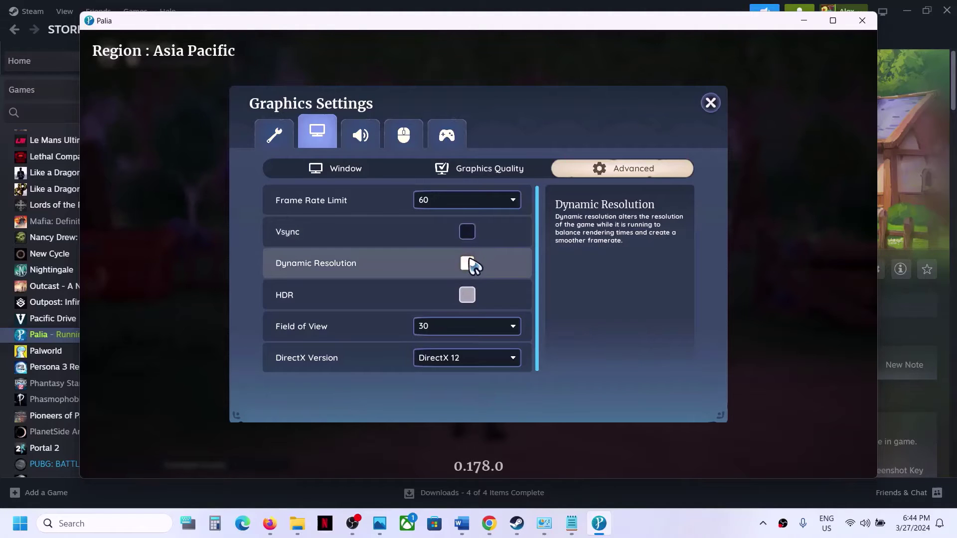
left_click(468, 263)
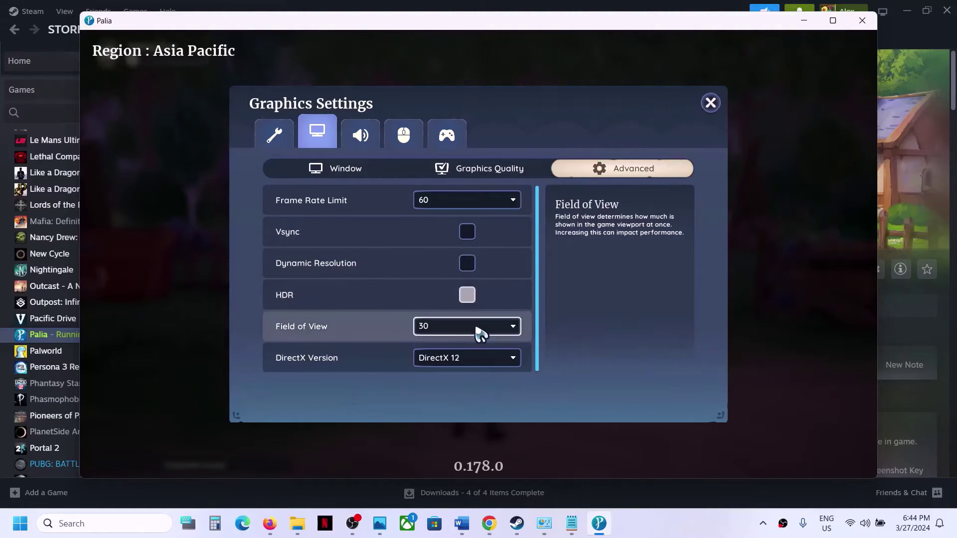
- Set the field of view to 80 and the DirectX version to DirectX 11
left_click(476, 325)
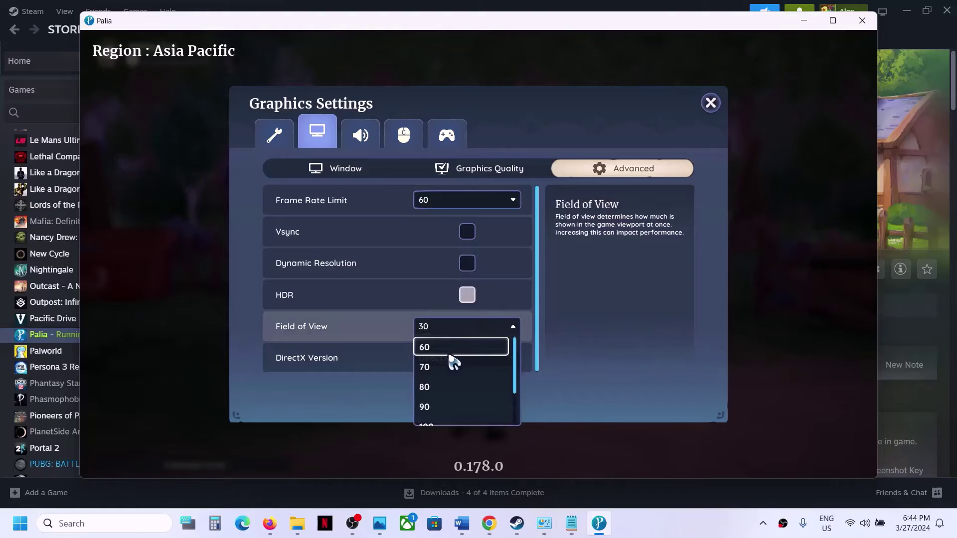
left_click(438, 387)
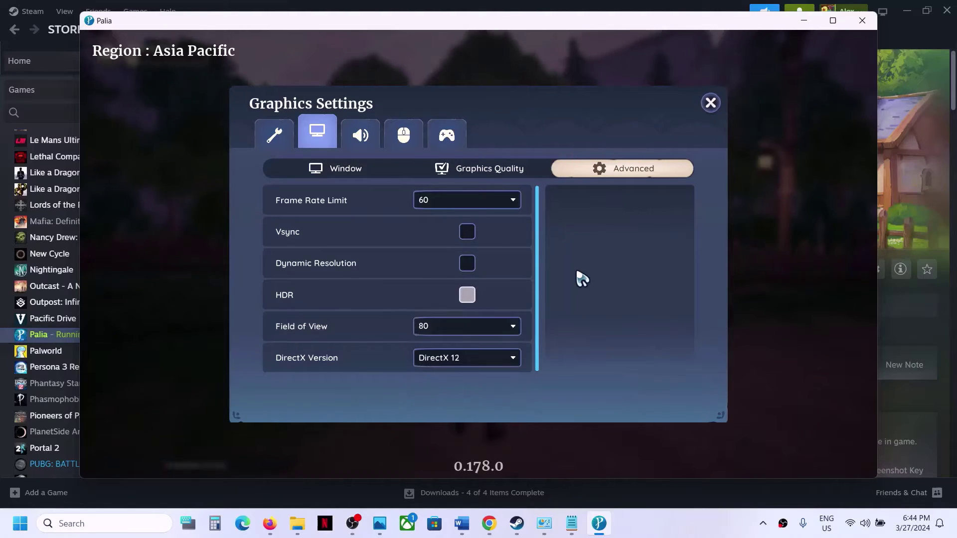
left_click(471, 360)
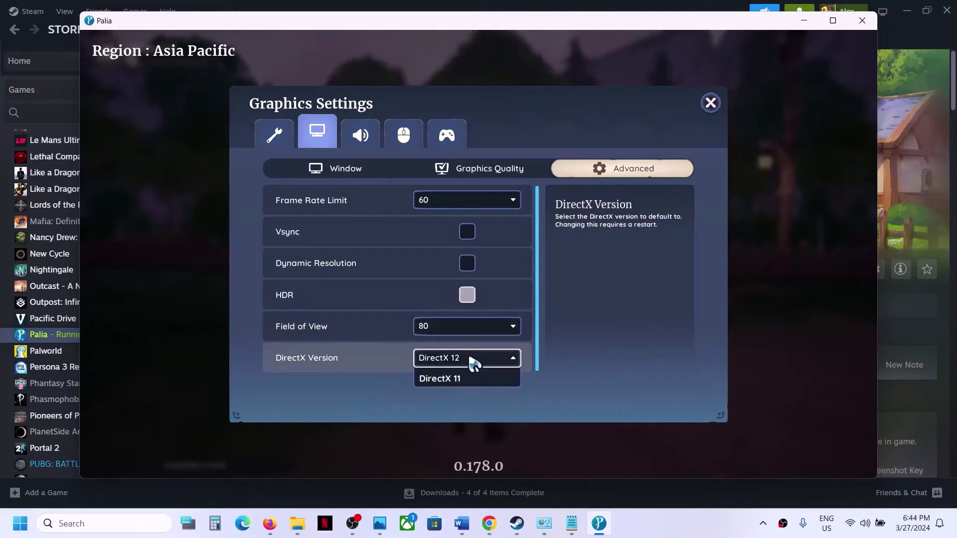
left_click(459, 380)
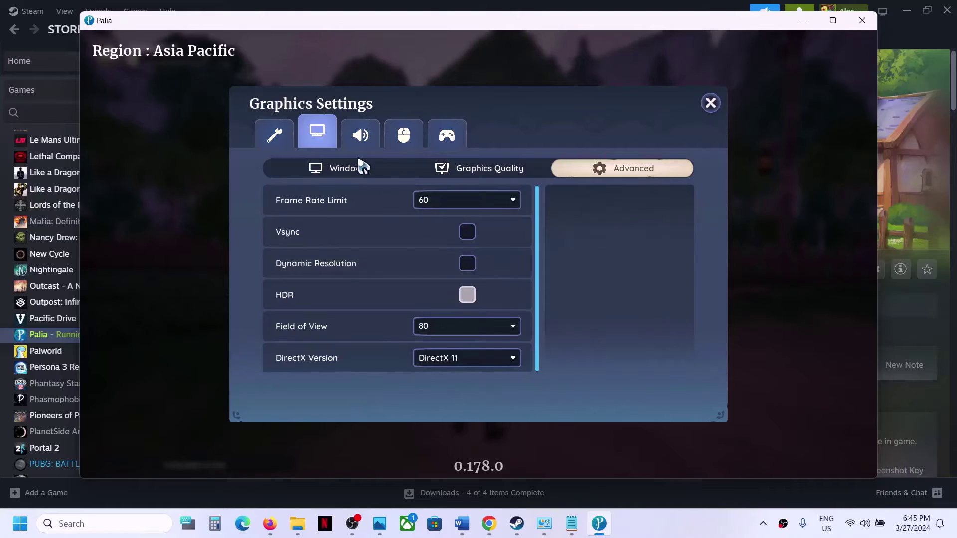
- Keep the window mode at Windowed with the 1920 x 1080 (16:9) resolution, then apply and confirm the window settings
left_click(365, 173)
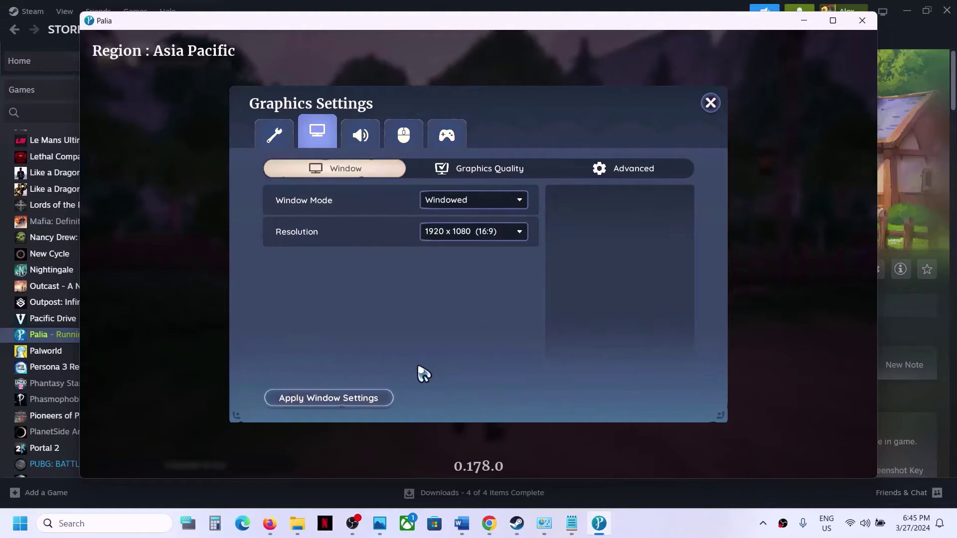
left_click(493, 202)
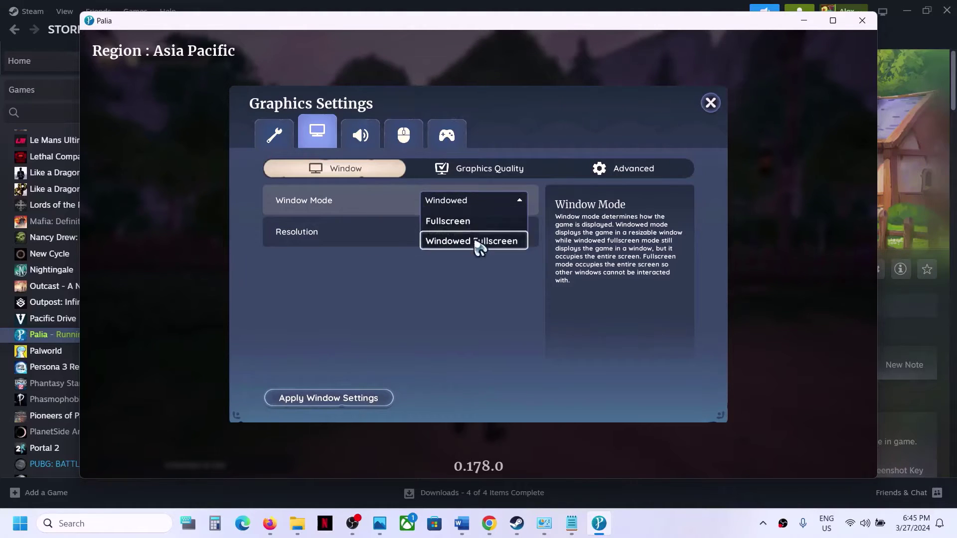
left_click(395, 322)
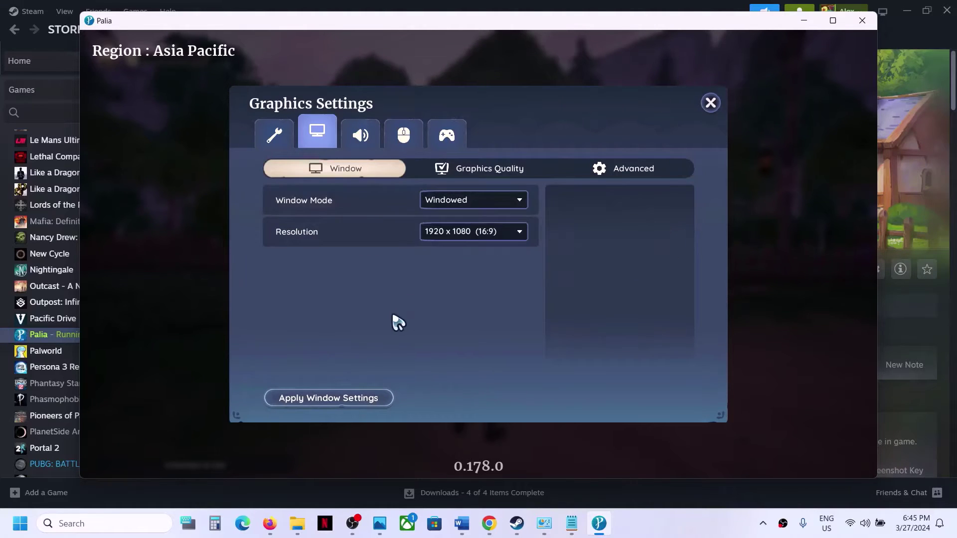
left_click(331, 402)
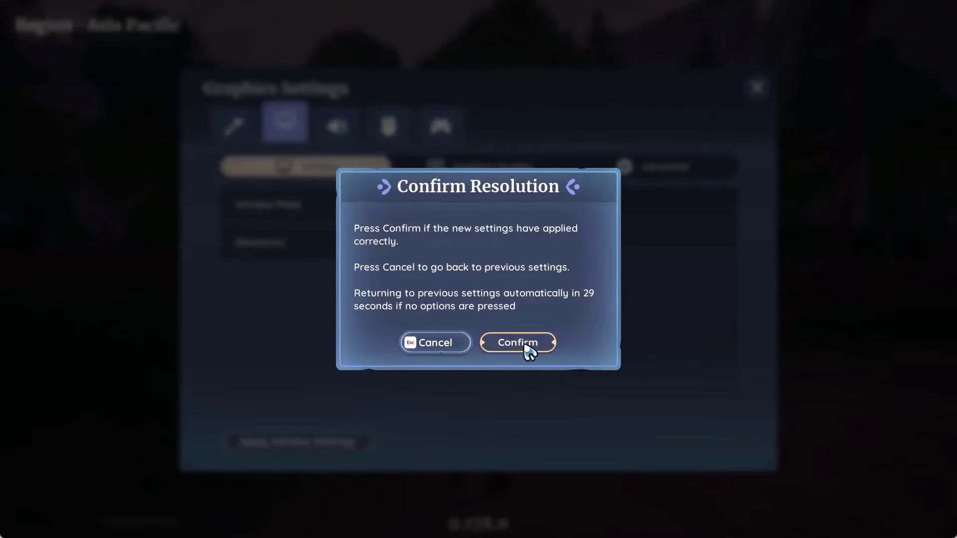
left_click(527, 350)
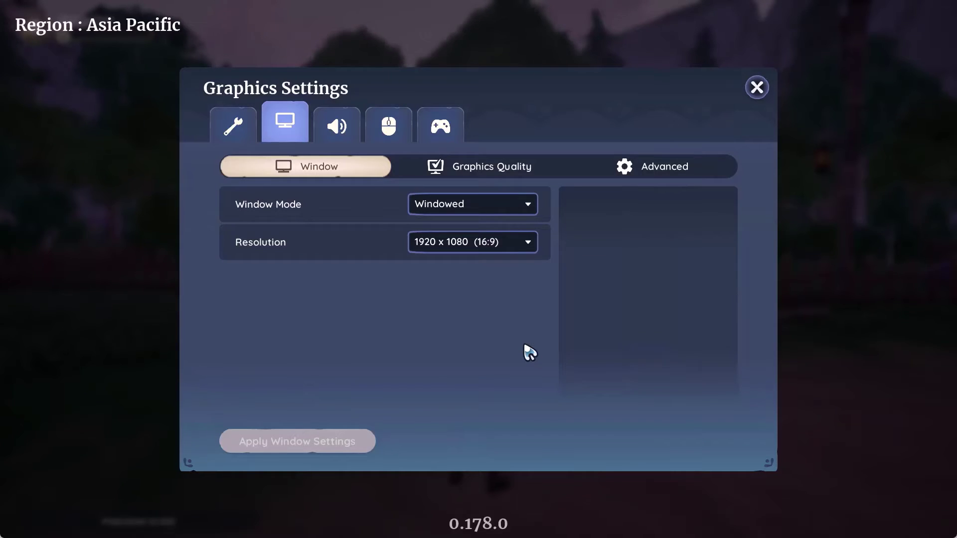
- Leave the Palia game for the desktop and switch to its library page in Steam
key("super+d")
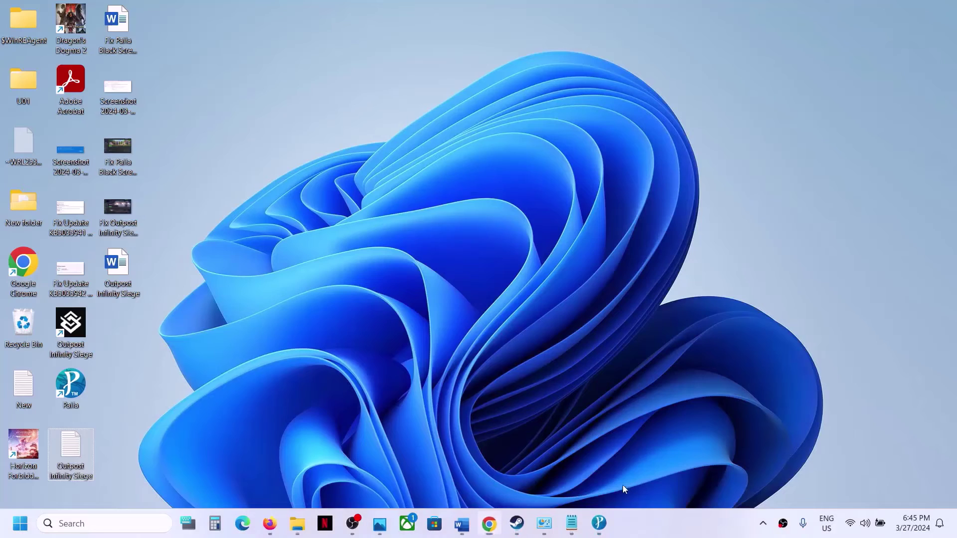
left_click(600, 524)
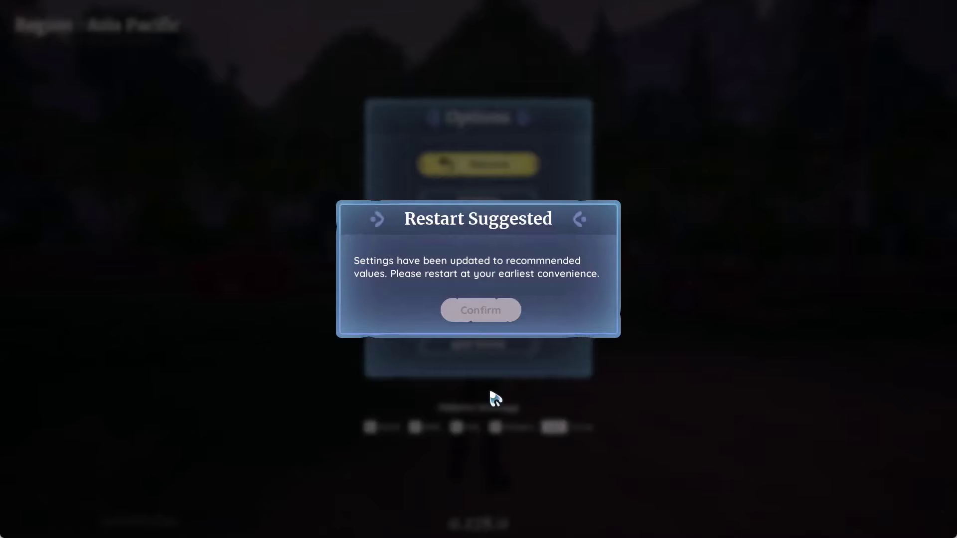
key("super+d")
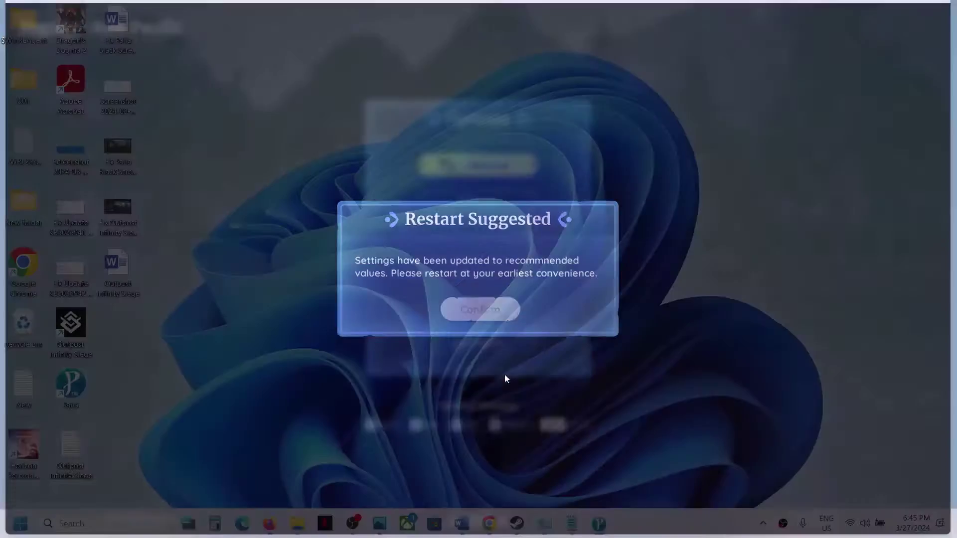
left_click(520, 534)
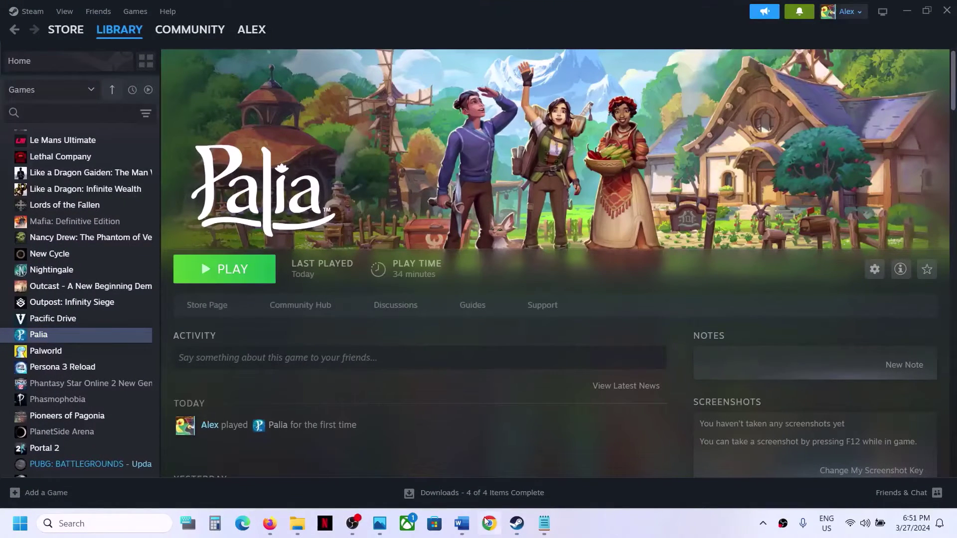
- Switch to the Word document and read Step 7 on cleanly installing the graphics driver, including the NVIDIA and AMD links
left_click(461, 523)
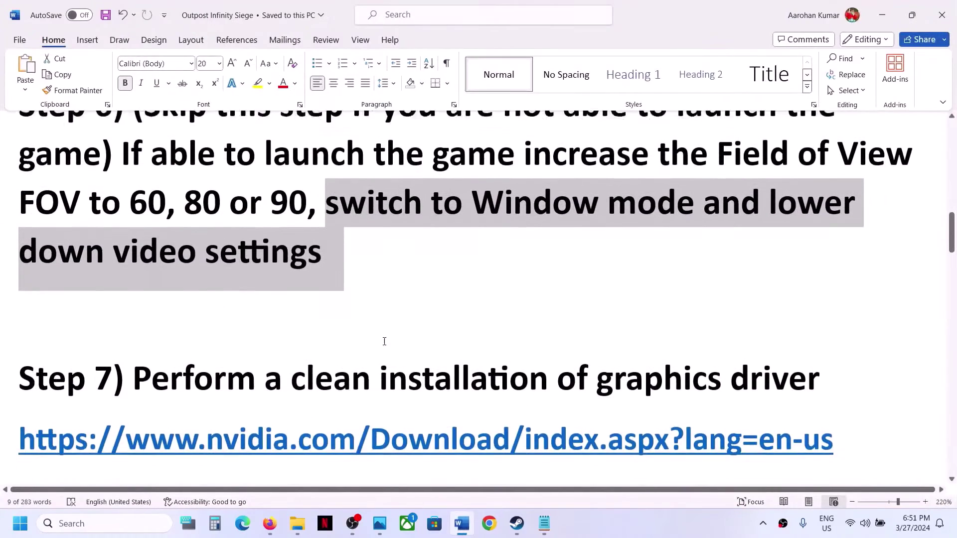
scroll(384, 341, "down", 1)
left_click_drag(225, 359, 666, 318)
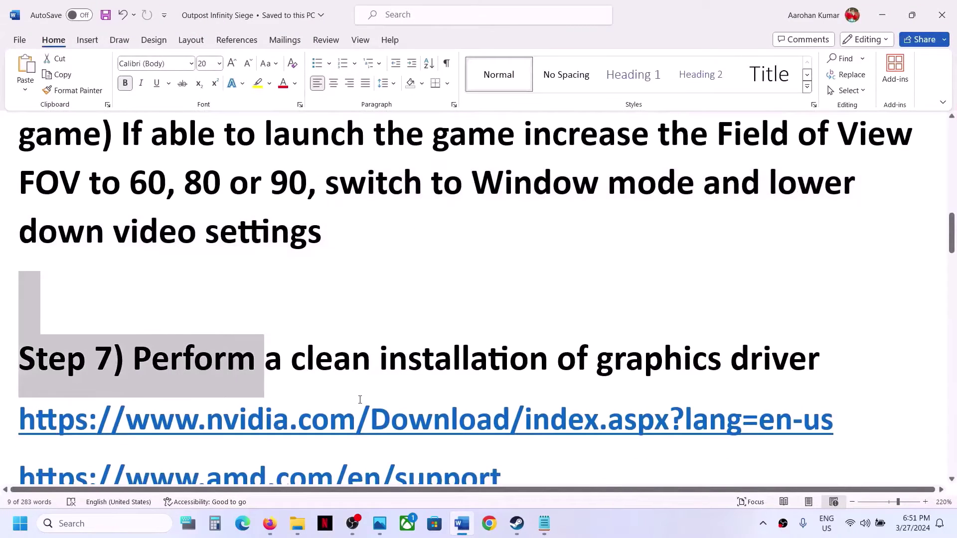
scroll(359, 406, "down", 3)
left_click_drag(225, 330, 475, 333)
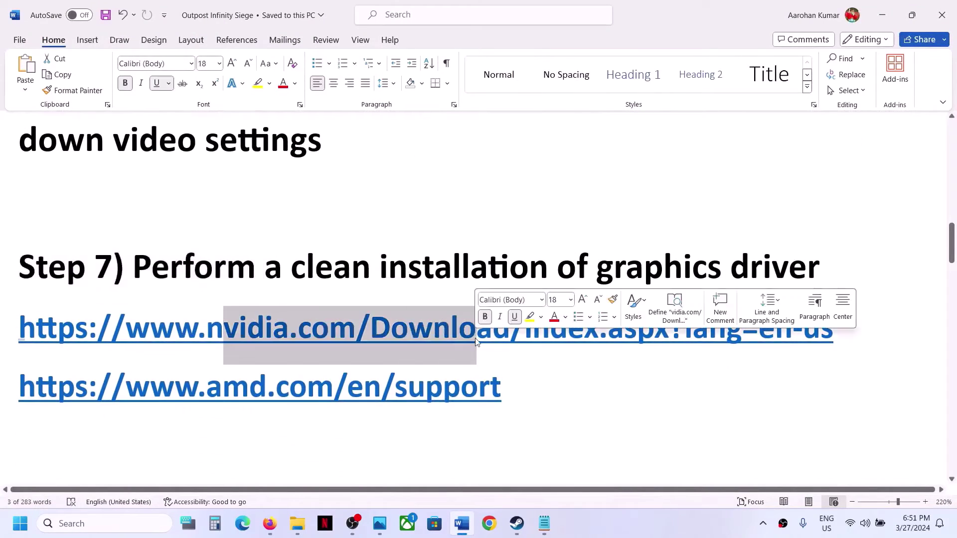
left_click_drag(429, 379, 494, 391)
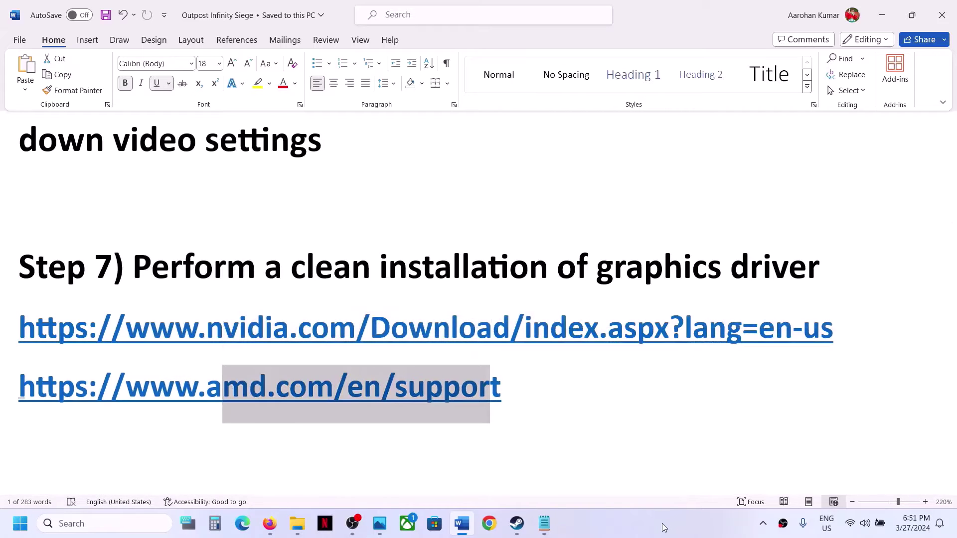
left_click(663, 528)
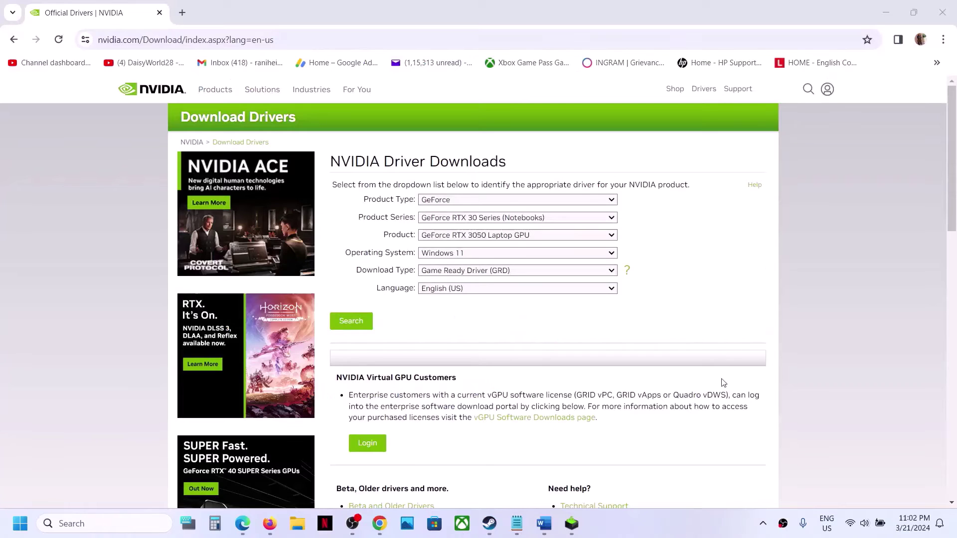
- On the NVIDIA driver page, choose product type GeForce, series GeForce RTX 30 Series (Notebooks) and product GeForce RTX 3050 Laptop GPU
left_click(596, 205)
left_click(459, 211)
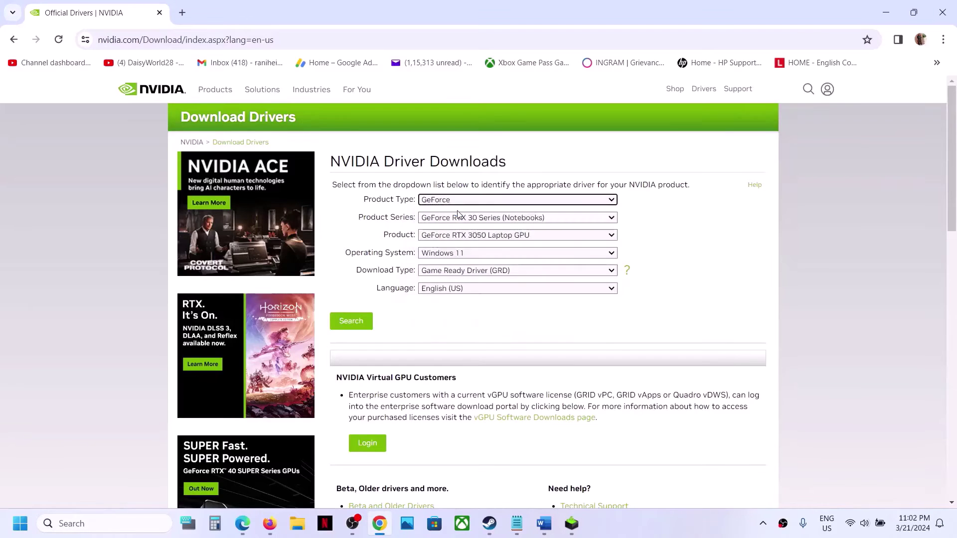
left_click(473, 222)
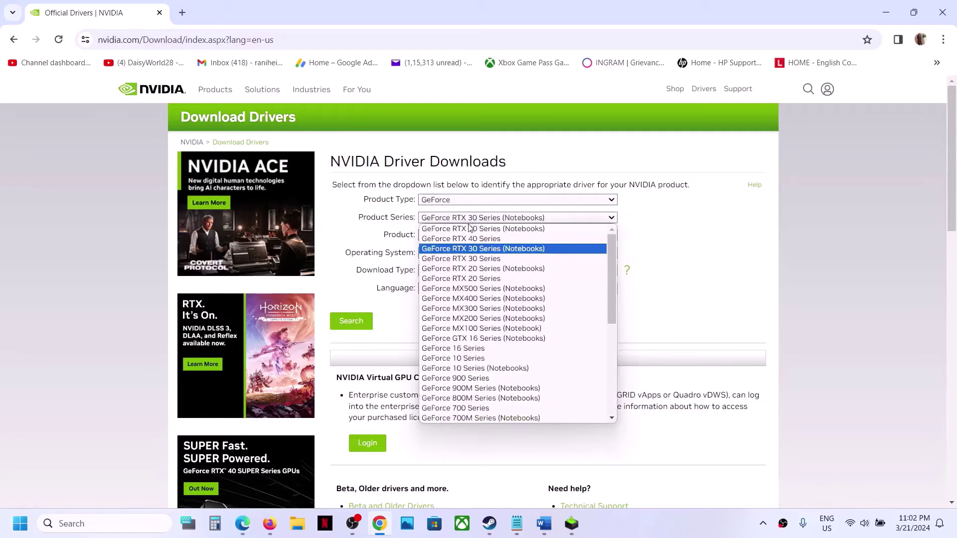
left_click(507, 249)
left_click(523, 238)
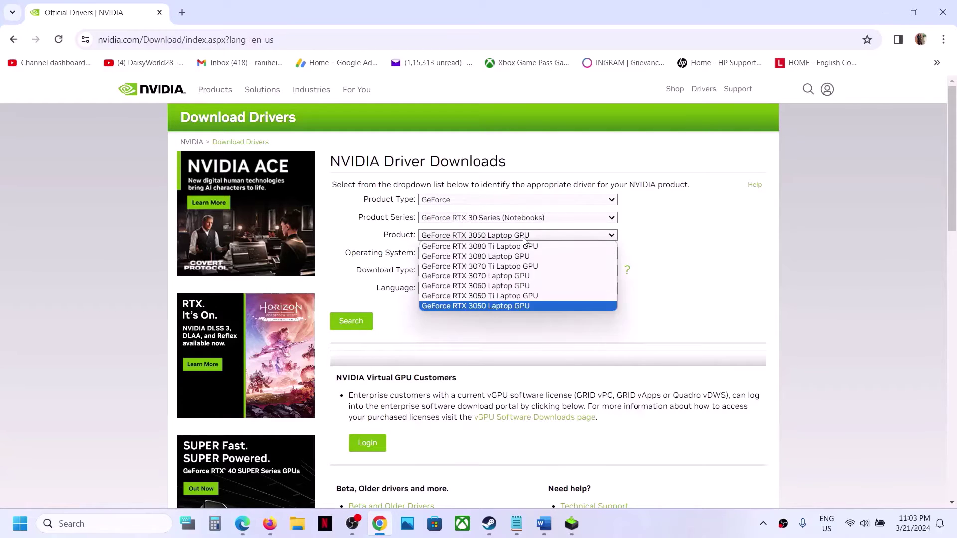
left_click(510, 307)
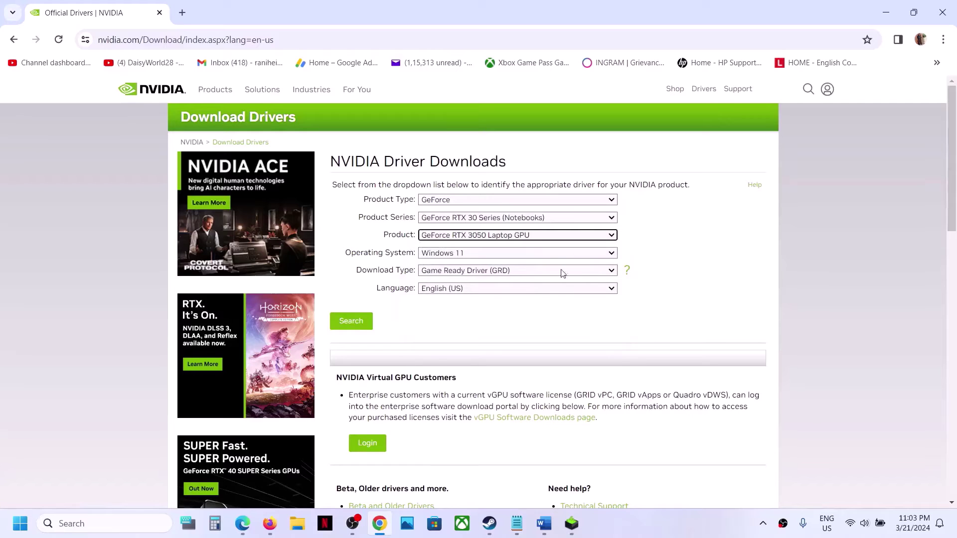
- Set the operating system to Windows 11 and search for the matching Game Ready Driver
left_click(510, 254)
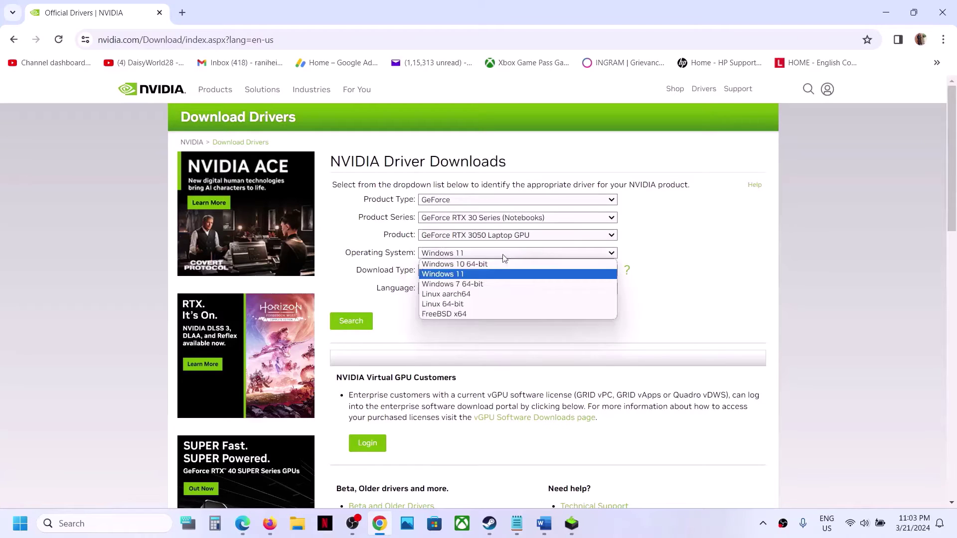
left_click(471, 274)
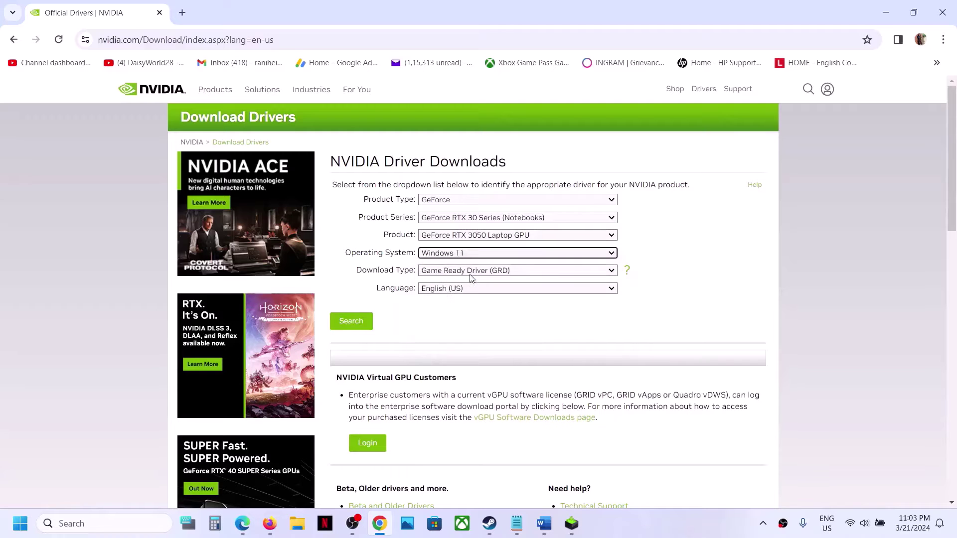
left_click(351, 328)
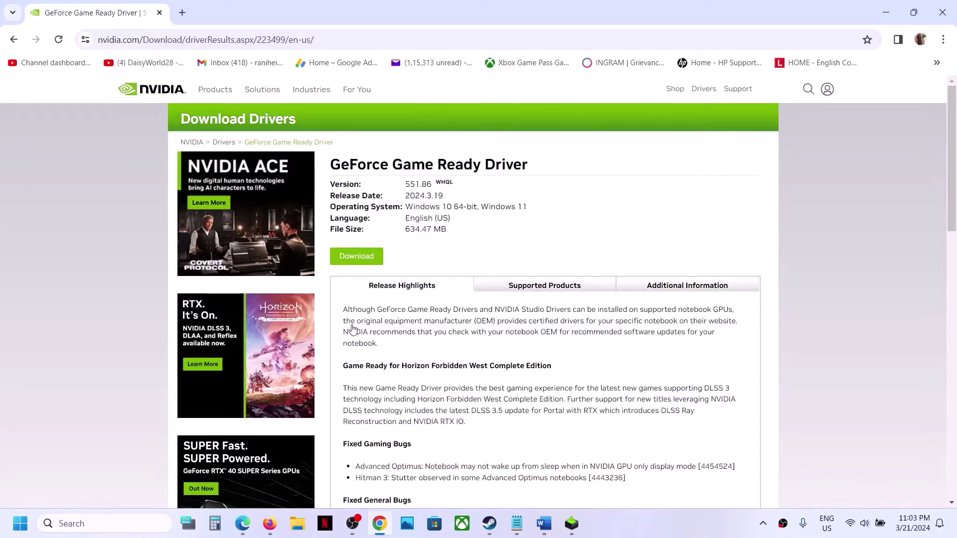
- Download the GeForce Game Ready Driver 551.86 and accept the installer's license for NVIDIA Graphics Driver and GeForce Experience
left_click(361, 256)
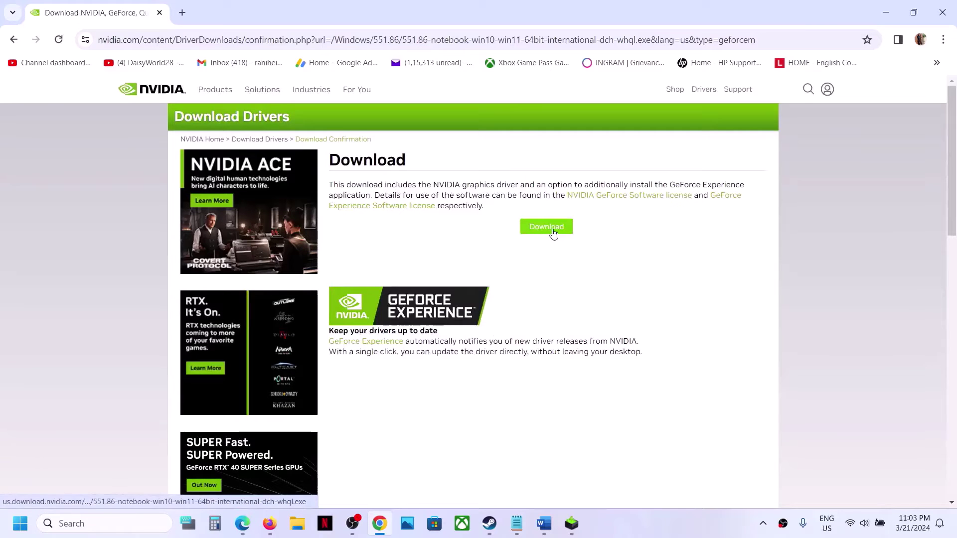
left_click(553, 232)
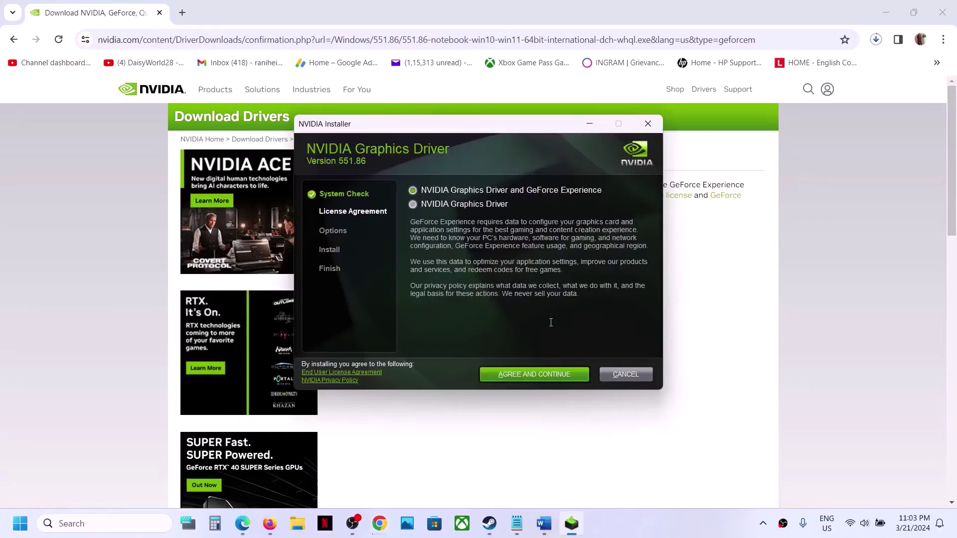
left_click(521, 374)
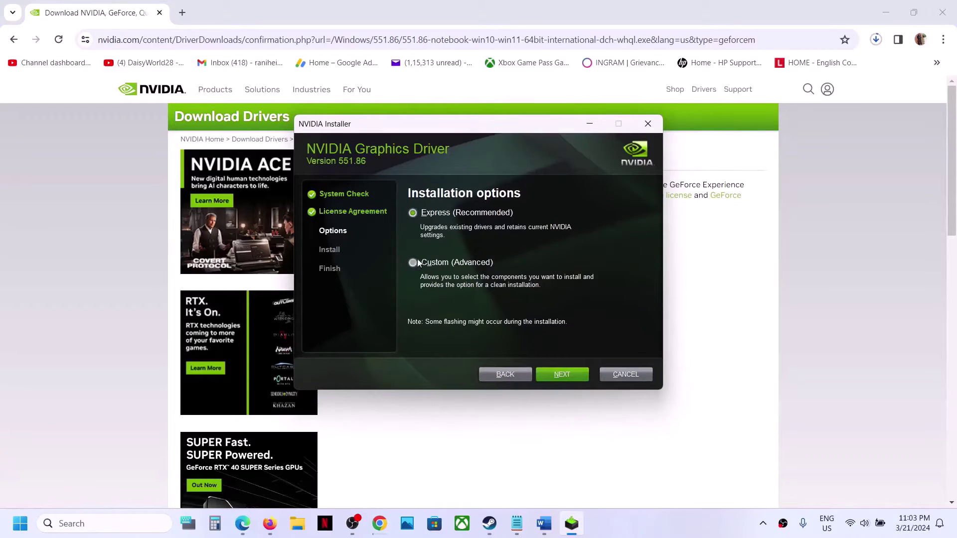
- Choose the Custom (Advanced) installation with a clean installation and start installing the NVIDIA driver
left_click(413, 262)
left_click(564, 371)
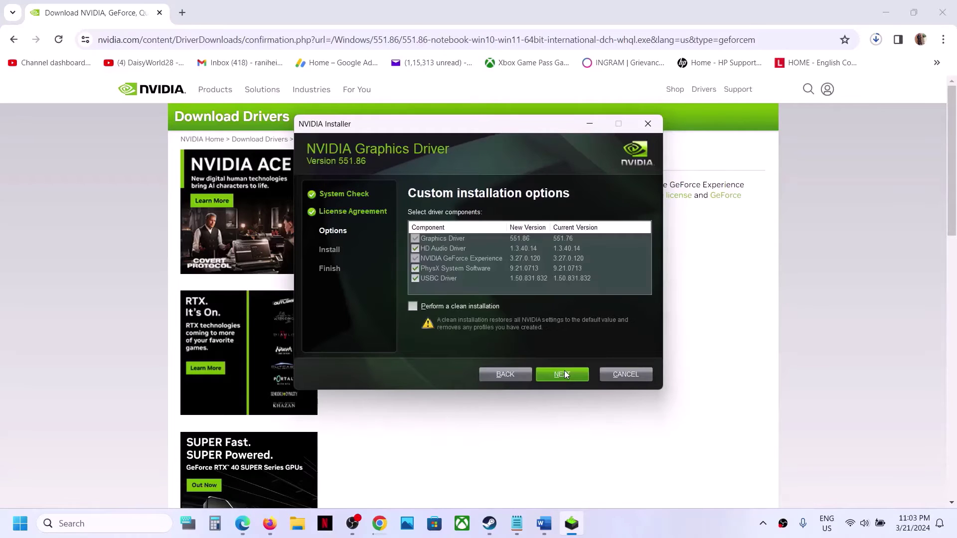
left_click(413, 309)
left_click(563, 375)
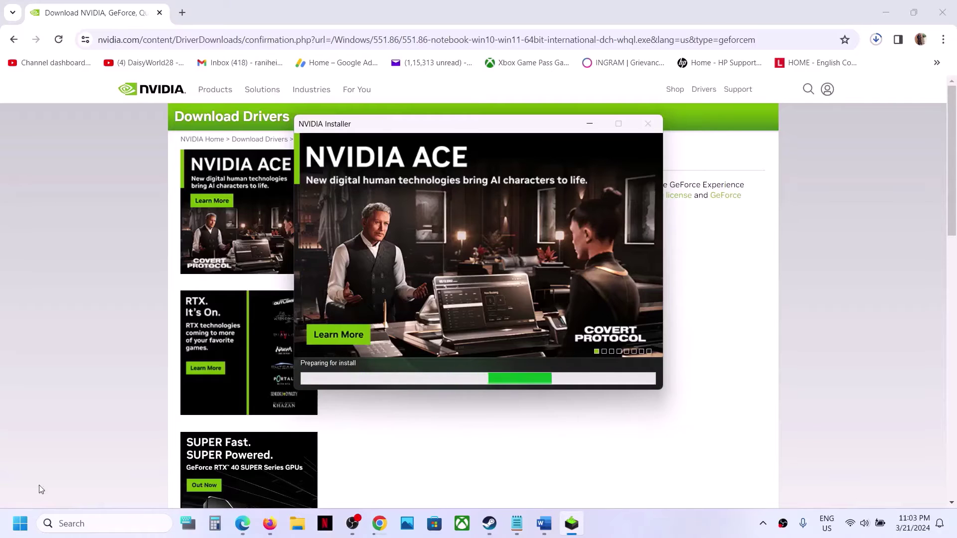
left_click(11, 527)
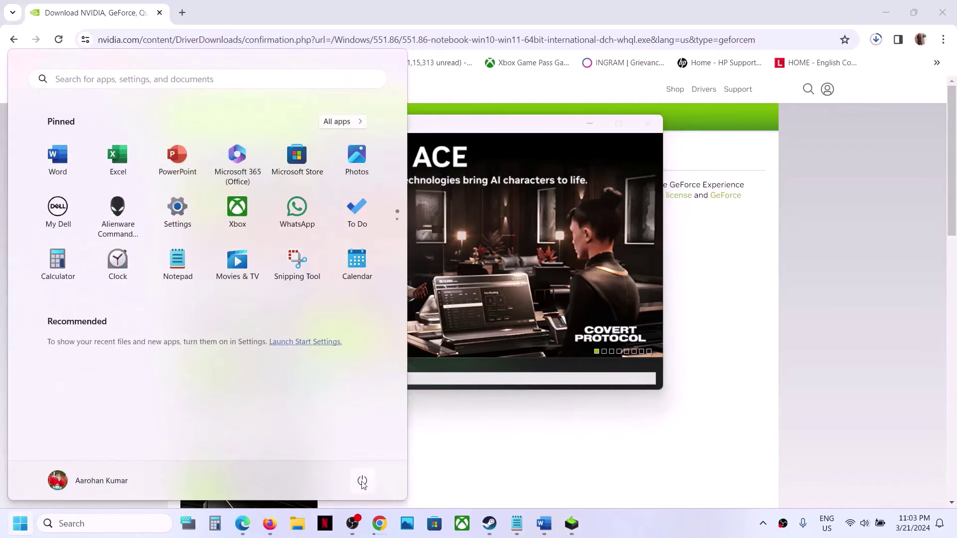
left_click(362, 481)
left_click(596, 444)
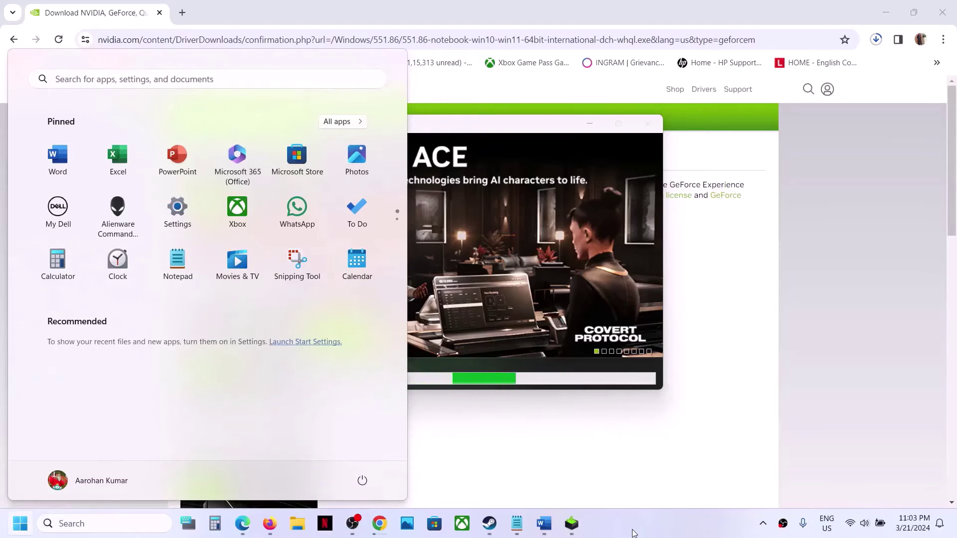
left_click(596, 444)
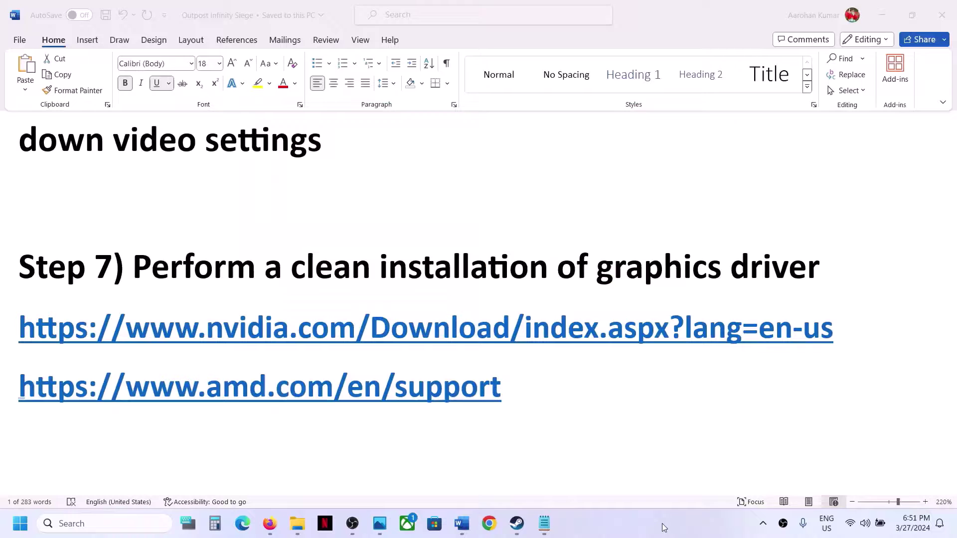
- Go to Step 8 of the fix list in Word and open the Windows Graphics settings
scroll(461, 432, "down", 3)
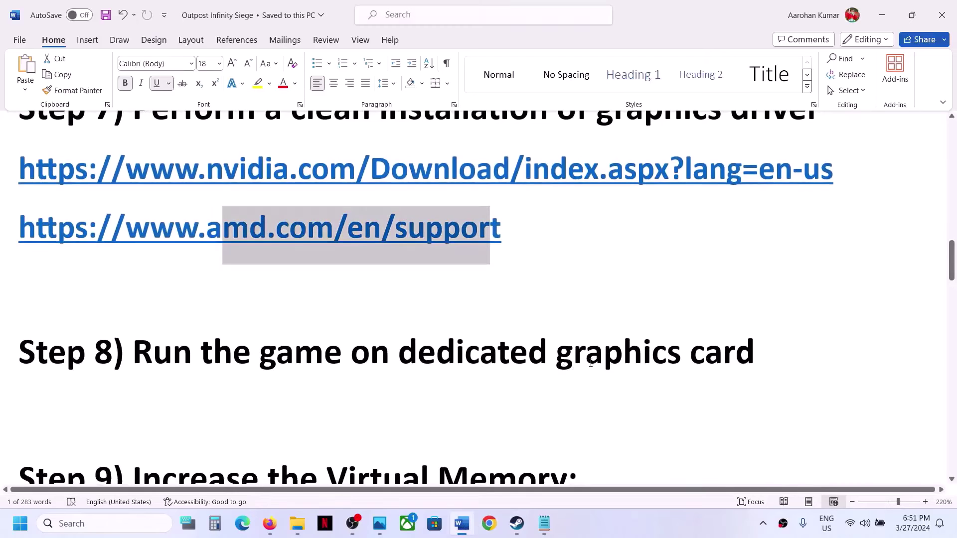
double_click(591, 366)
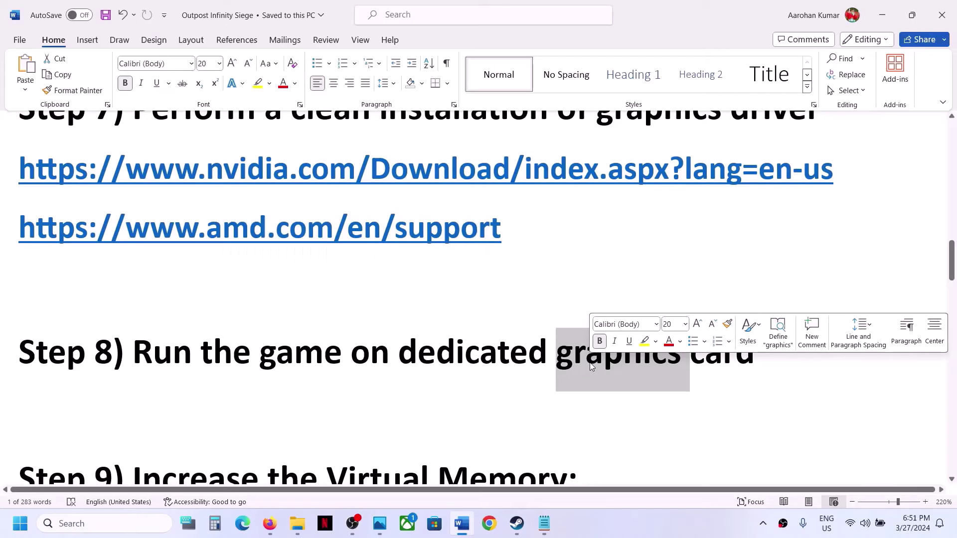
left_click(137, 523)
type("graphics settings")
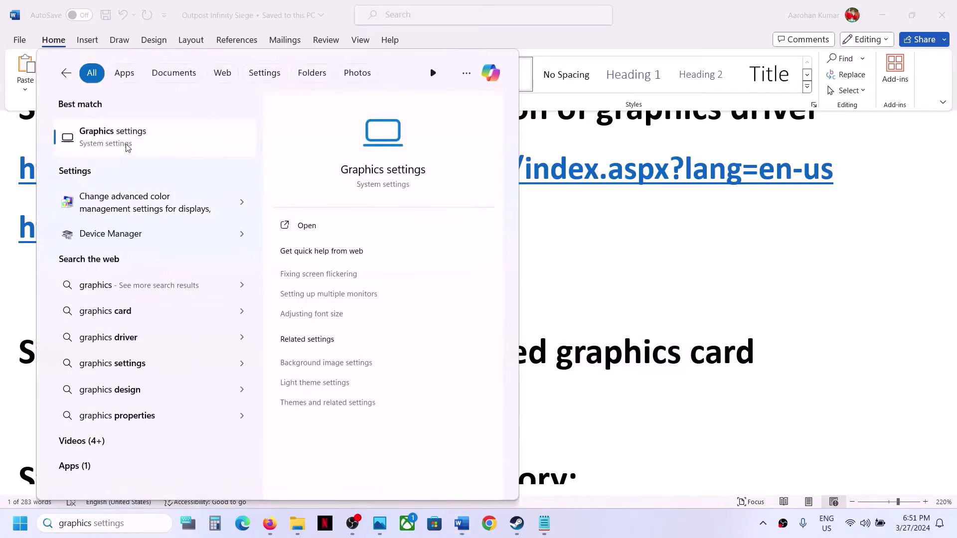
left_click(128, 145)
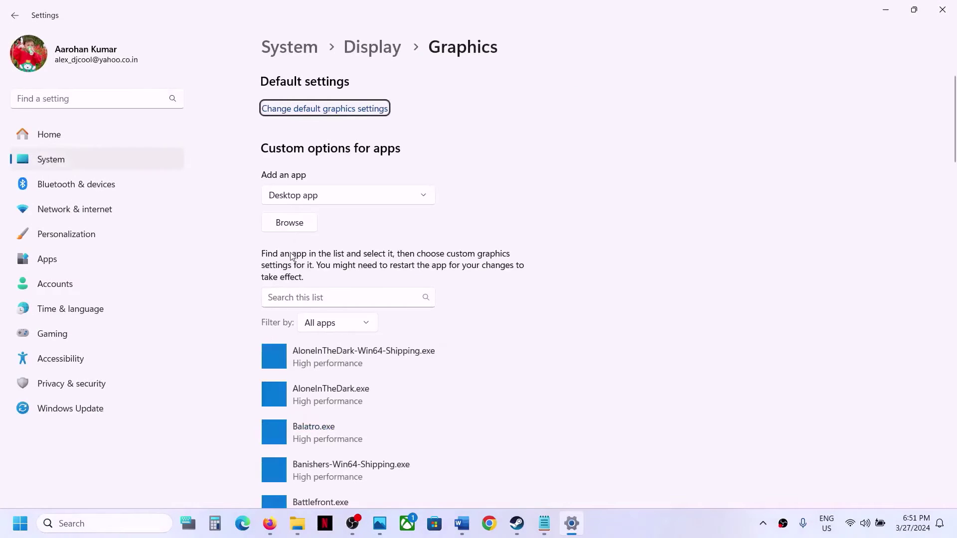
- Add PaliaClientSteam from the steamapps\common\Palia folder to the custom graphics options for desktop apps
left_click(291, 225)
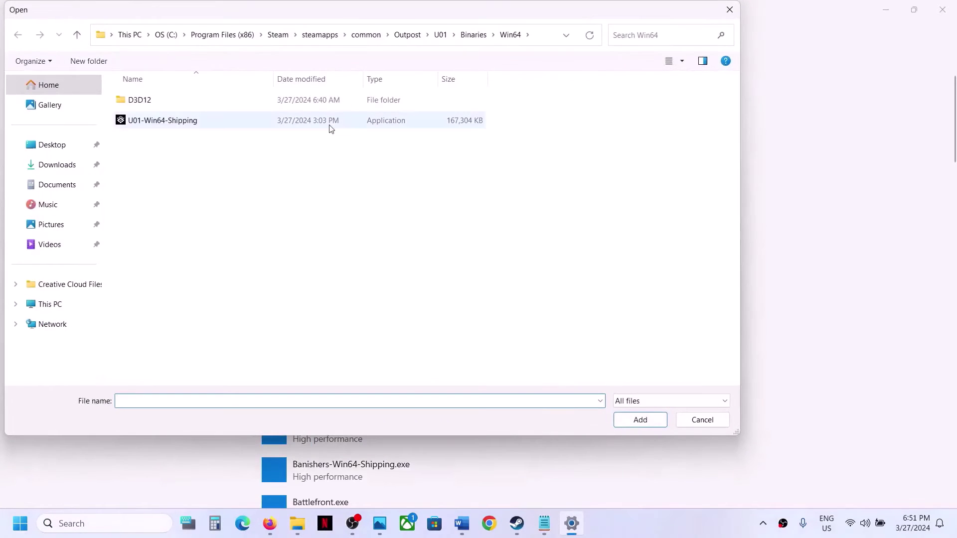
left_click(366, 34)
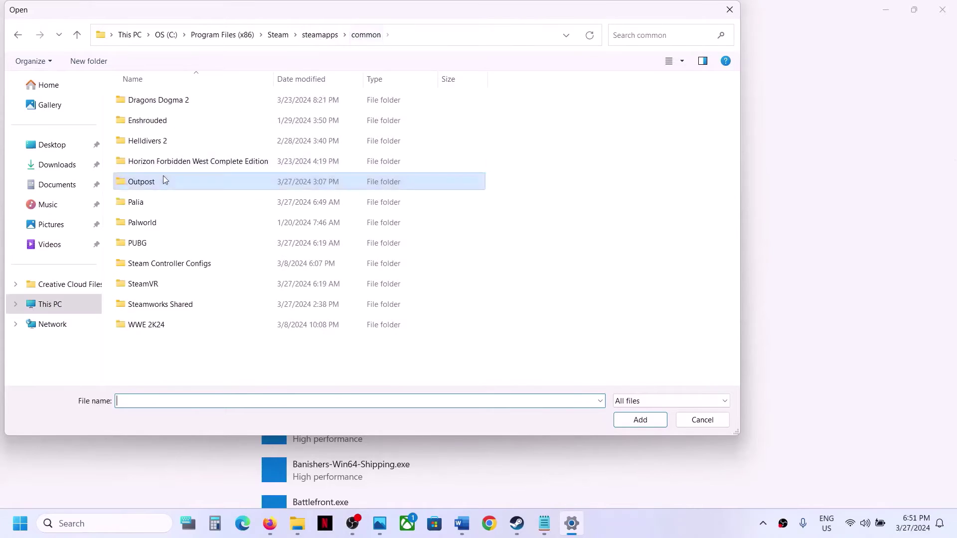
double_click(147, 204)
left_click(167, 143)
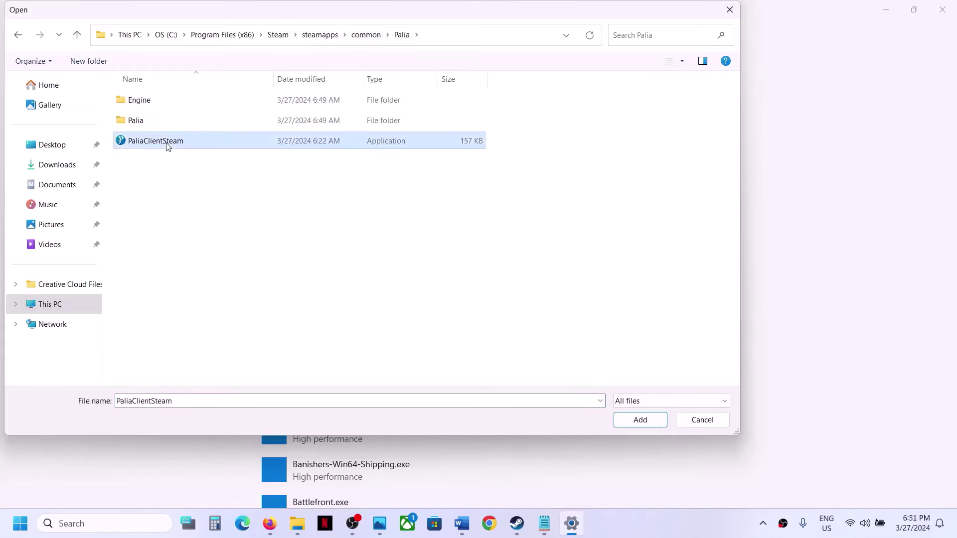
left_click(640, 418)
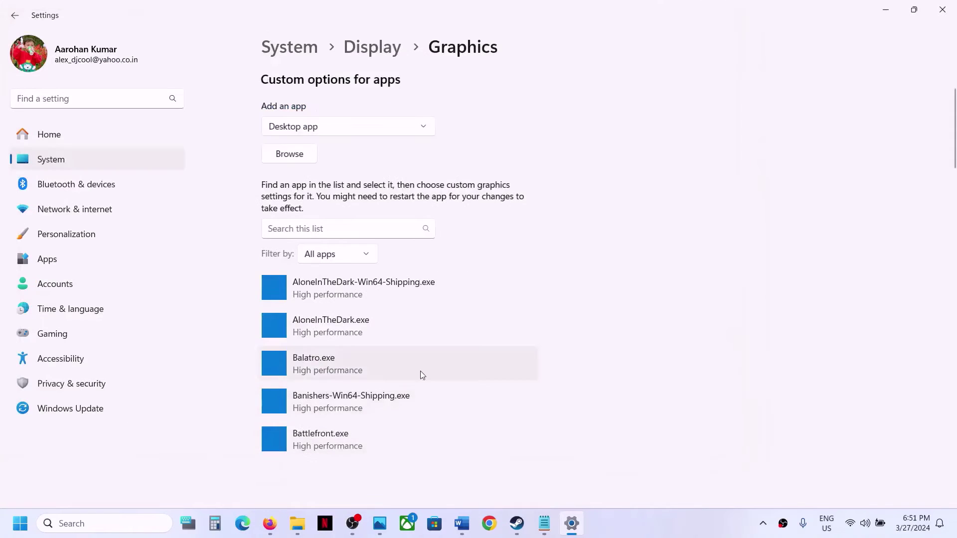
- Set the graphics preference of the PaliaClientSteam.exe entry to High performance and save it
left_click(456, 390)
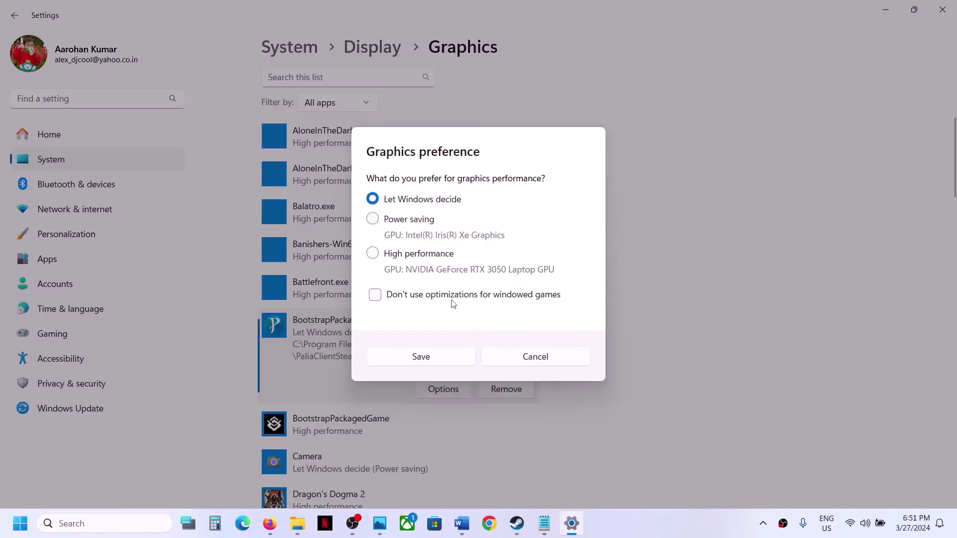
left_click(427, 255)
left_click(414, 357)
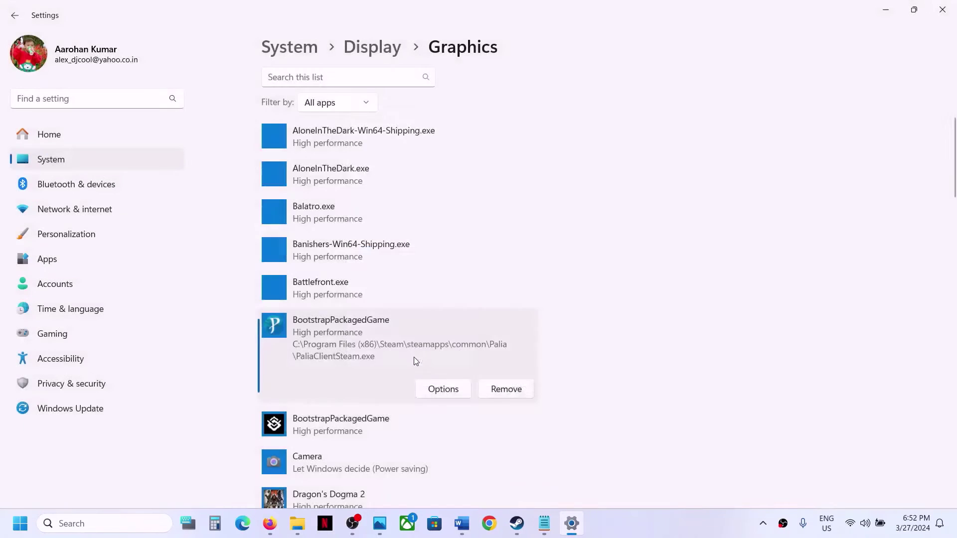
- Add PaliaClientSteam-Win64-Shipping from Palia\Palia\Binaries\Win64 to the custom graphics options for desktop apps
left_click(287, 242)
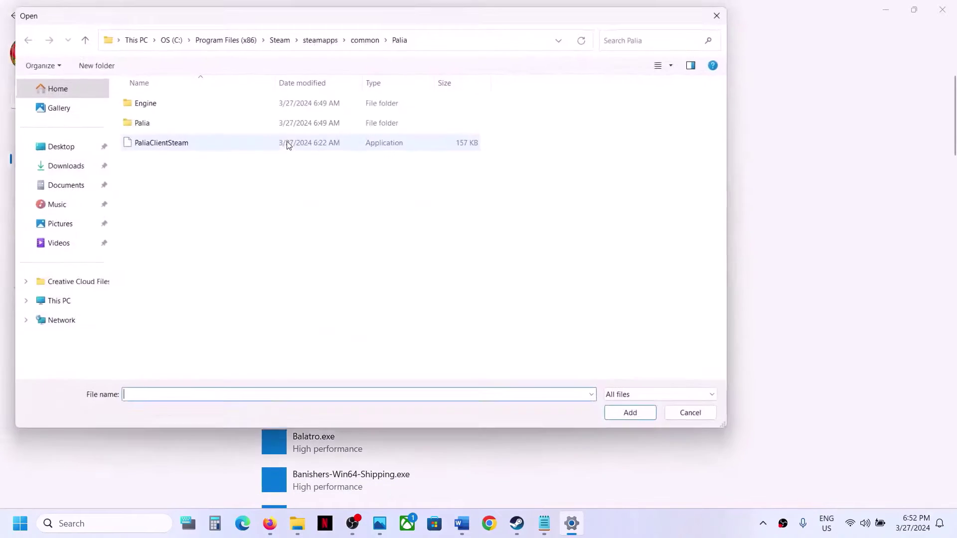
double_click(150, 123)
double_click(151, 104)
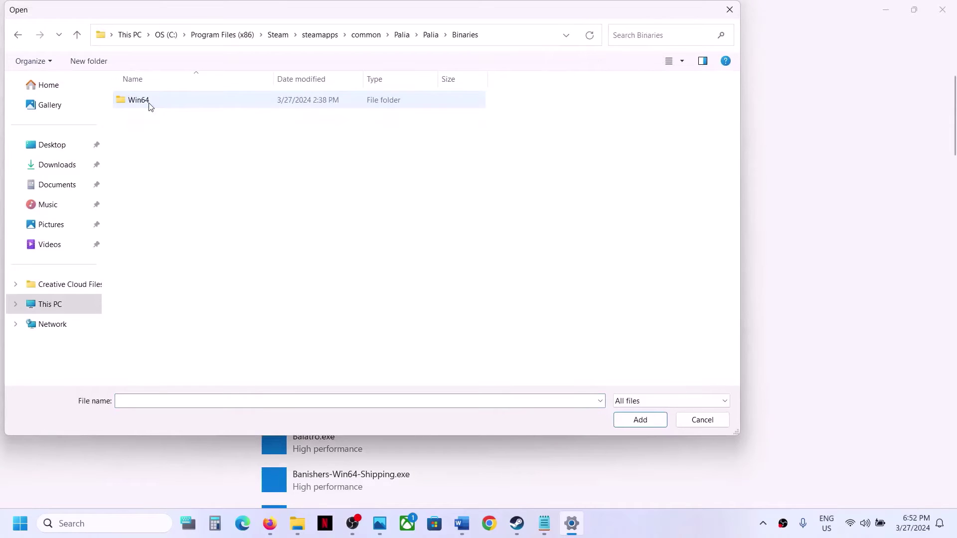
double_click(149, 104)
left_click(173, 144)
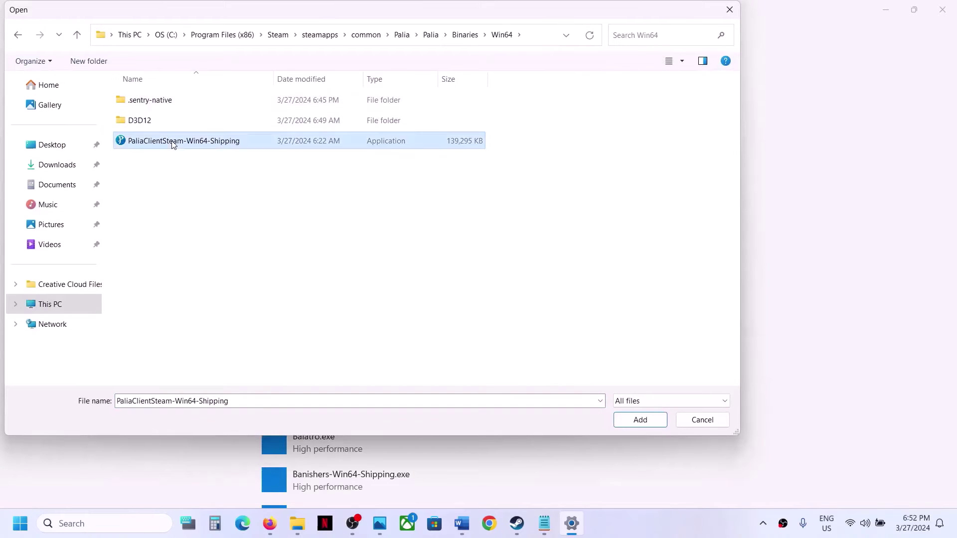
left_click(636, 421)
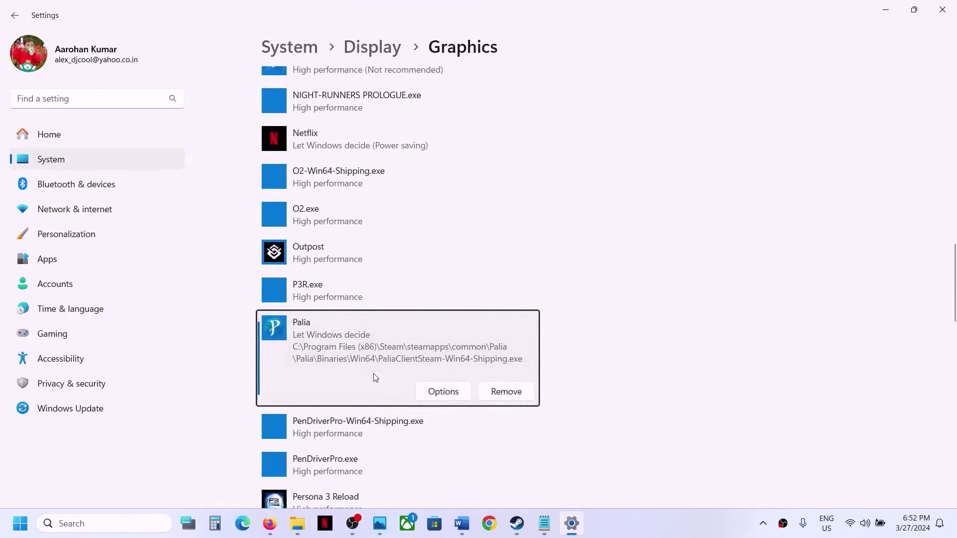
- Set the graphics preference of the Palia Win64-Shipping entry to High performance and save it
left_click(443, 391)
left_click(434, 258)
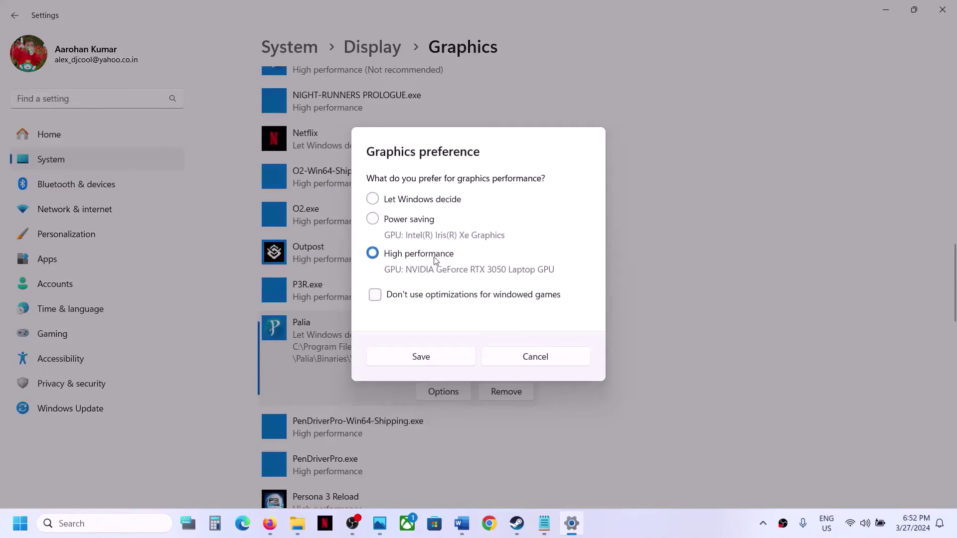
left_click(447, 362)
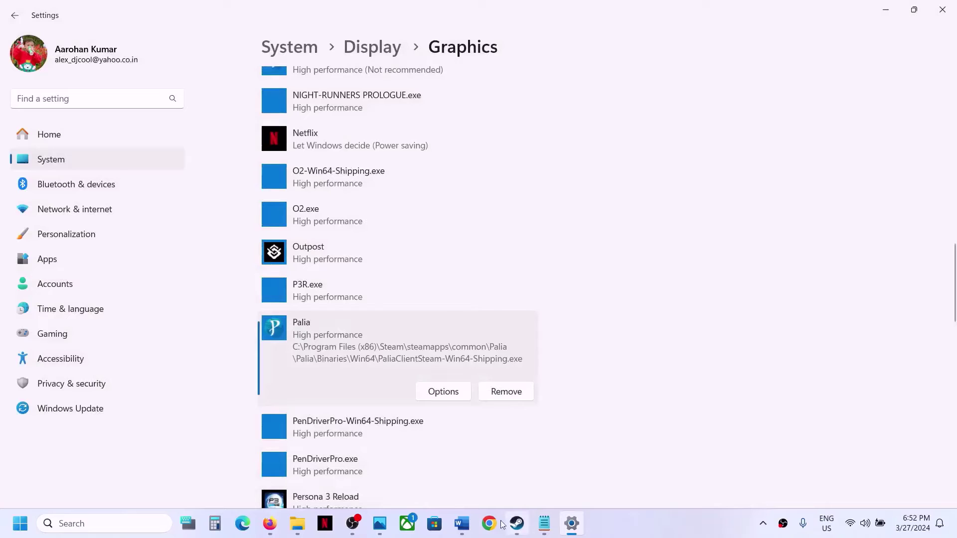
- Return to the Word fix list and review Step 9 on increasing virtual memory, marking the View Advanced system settings line
left_click(461, 523)
scroll(380, 325, "down", 5)
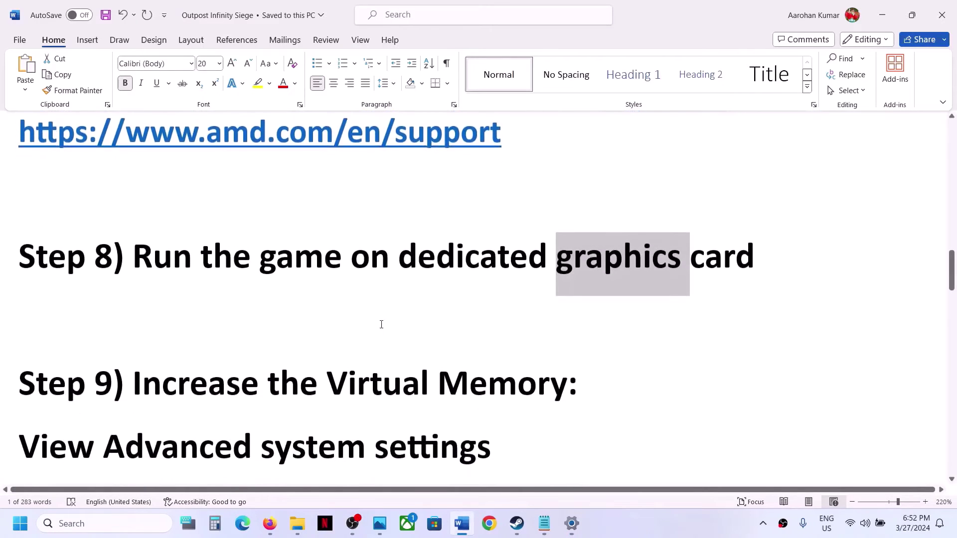
left_click(513, 528)
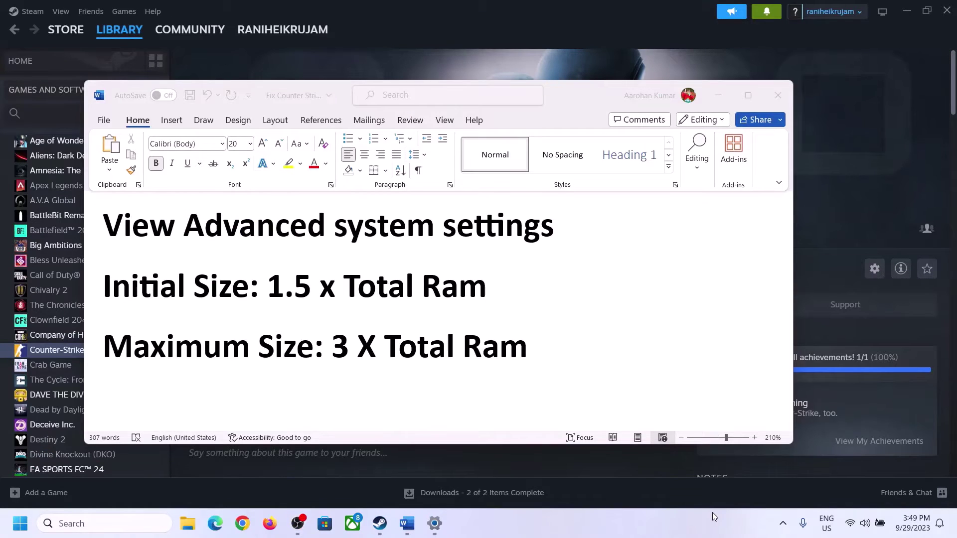
left_click(177, 223)
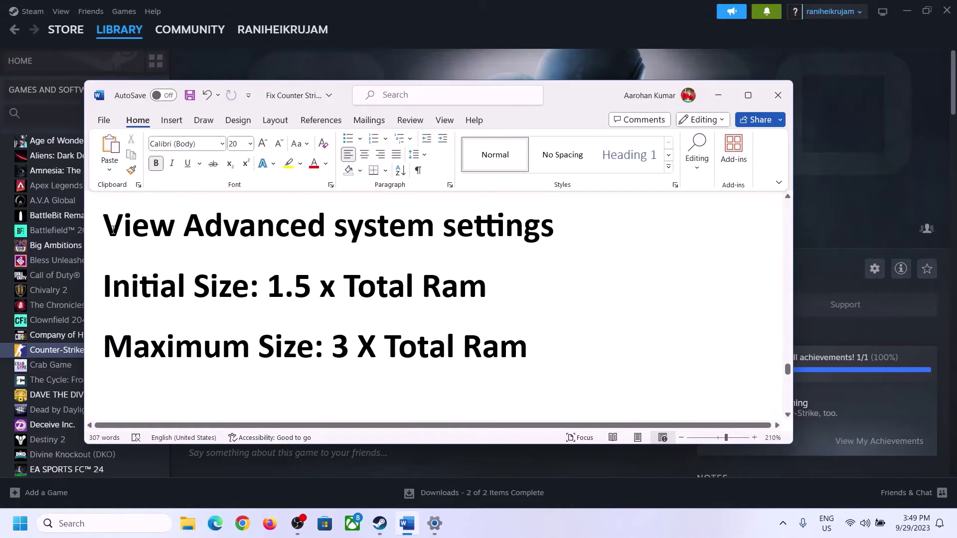
left_click_drag(112, 230, 523, 241)
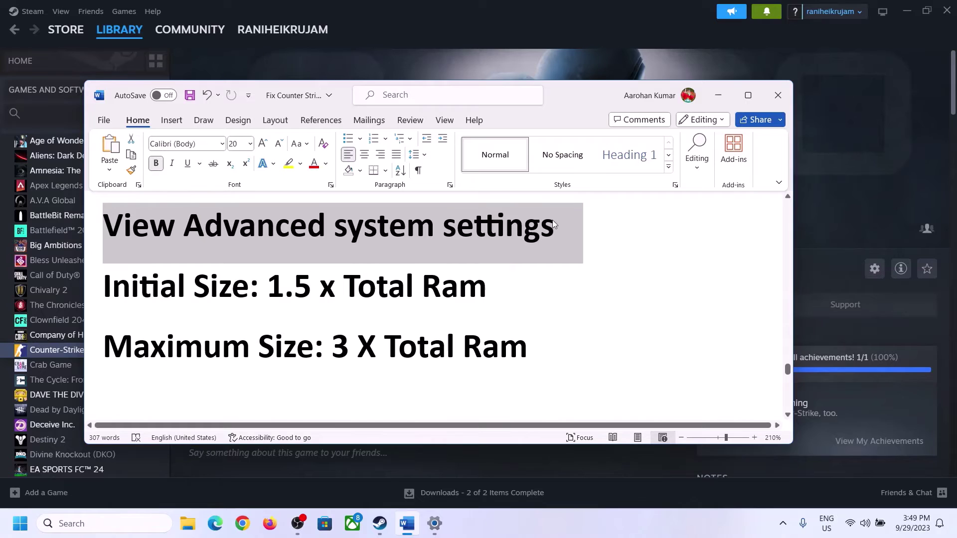
- Open View advanced system settings and go through the advanced performance options to the Virtual Memory dialog
left_click(113, 523)
type("Advanced system settings")
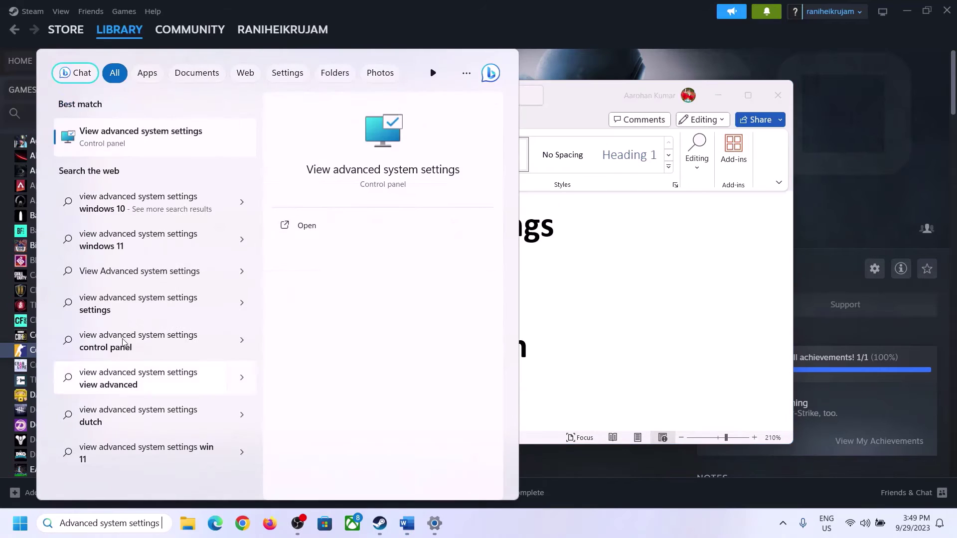
left_click(135, 146)
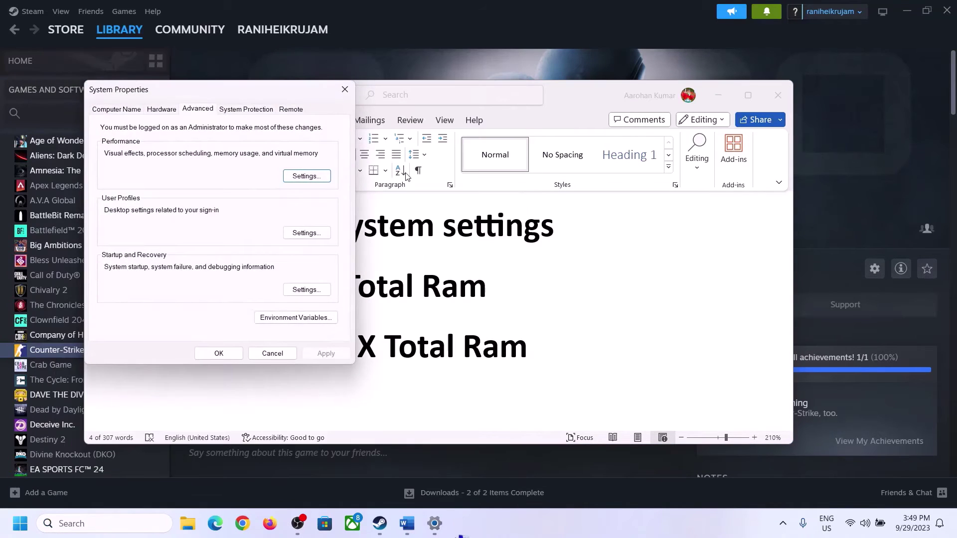
left_click_drag(149, 145, 428, 172)
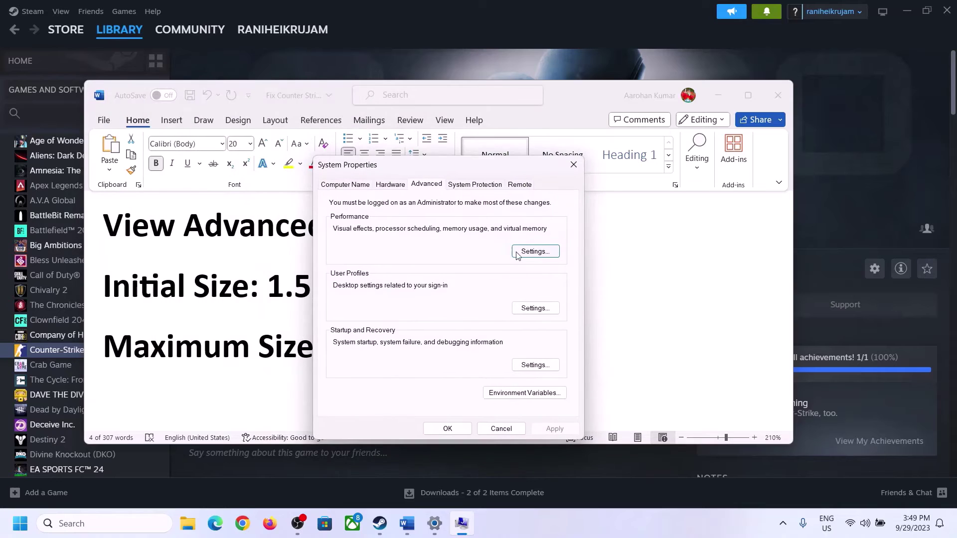
left_click(536, 252)
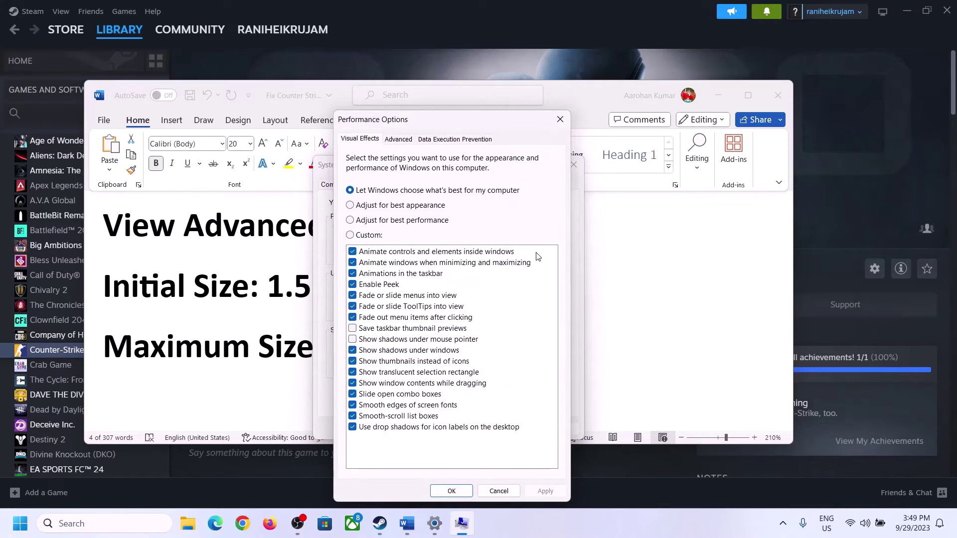
left_click(399, 140)
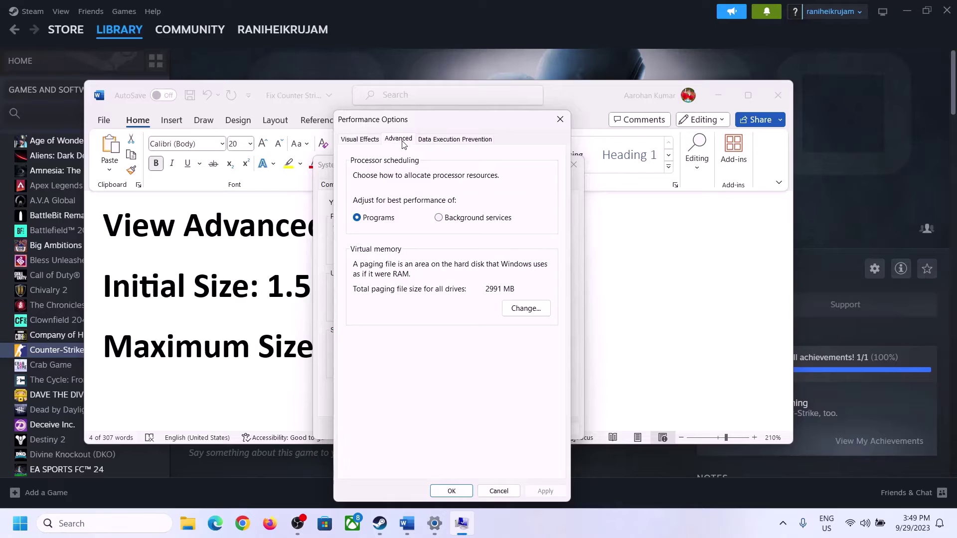
left_click(529, 309)
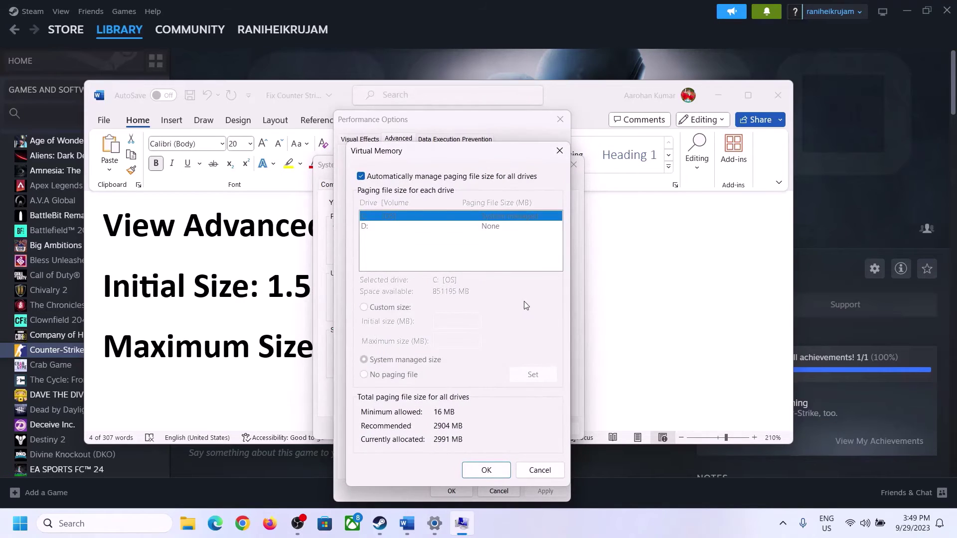
- Turn off automatic paging file management for all drives and choose a custom size for drive C:
left_click(360, 177)
left_click(361, 177)
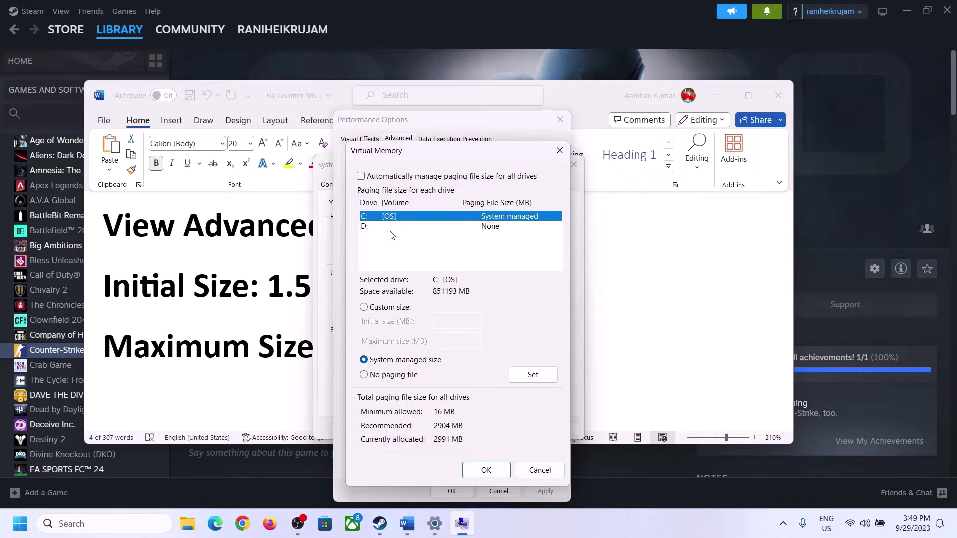
left_click(365, 308)
left_click(458, 321)
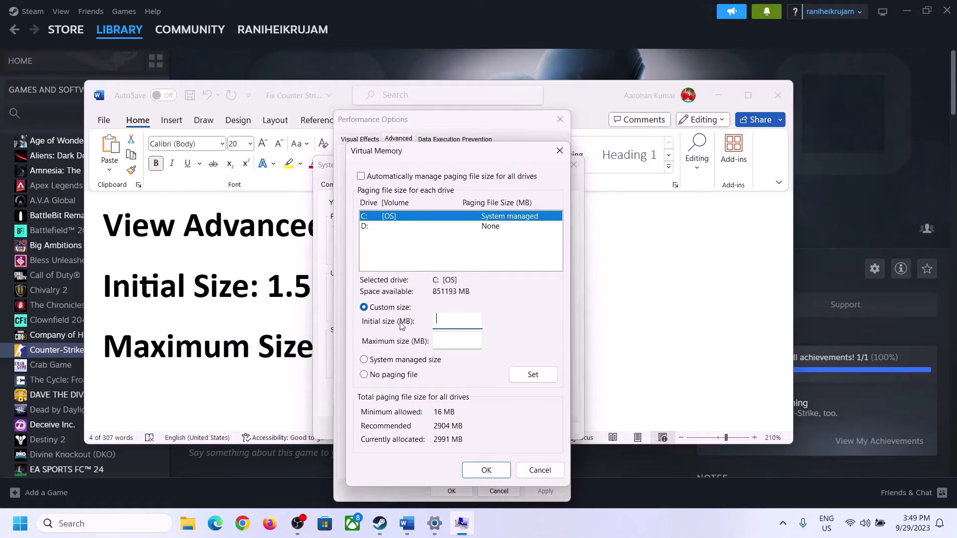
- Check the initial size formula in the Word notes and look up the installed RAM on the System About page
left_click(259, 298)
left_click_drag(267, 294, 444, 298)
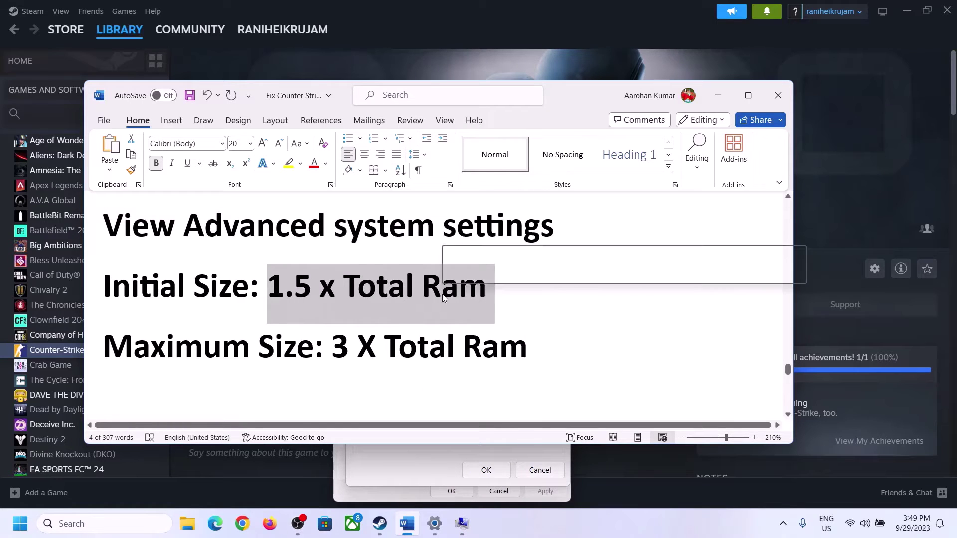
left_click(434, 526)
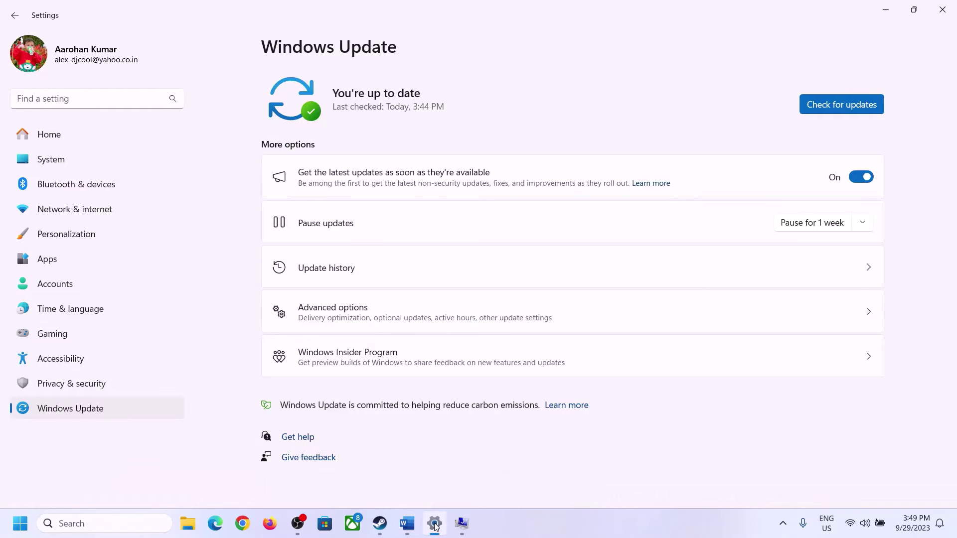
left_click(42, 167)
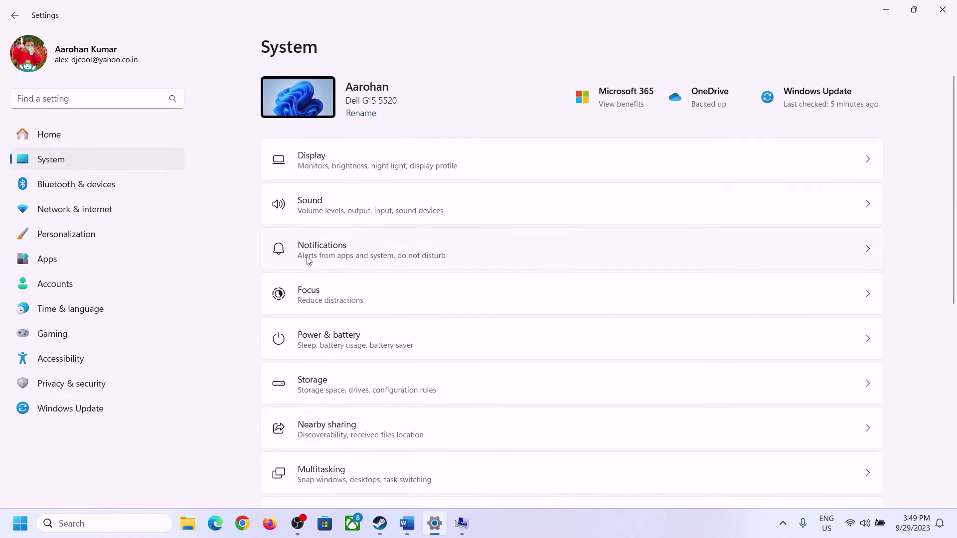
scroll(339, 415, "down", 10)
left_click(316, 473)
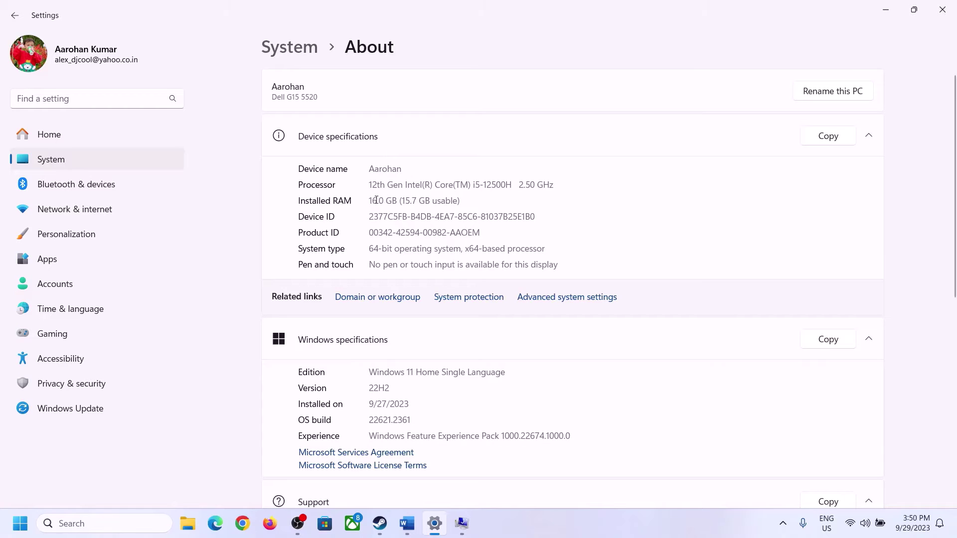
- Mark the installed RAM figure on the System About page and return to the Virtual Memory dialog
left_click_drag(377, 200, 365, 202)
left_click(385, 202)
left_click_drag(377, 200, 365, 201)
left_click(462, 524)
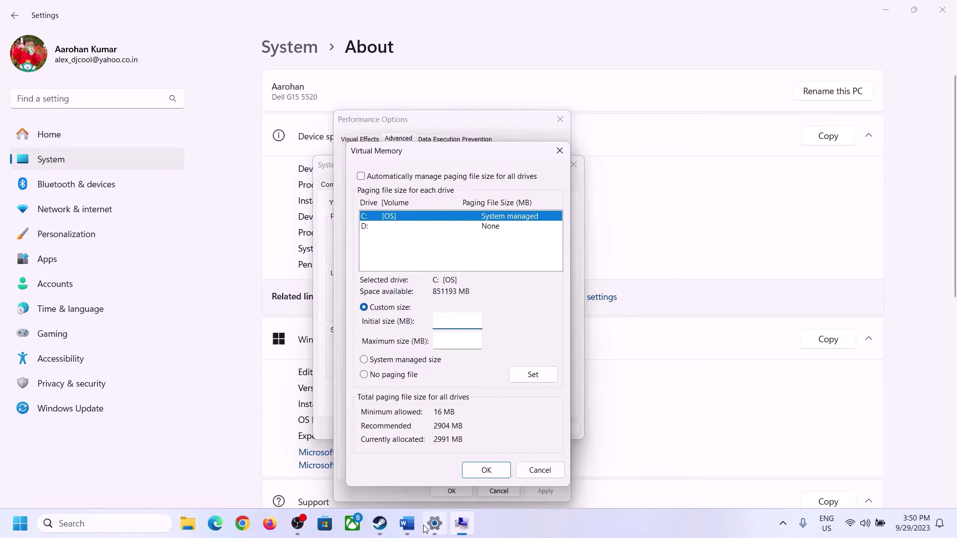
- Launch Calculator by running calc and place its window beside the Virtual Memory dialog
key("super+r")
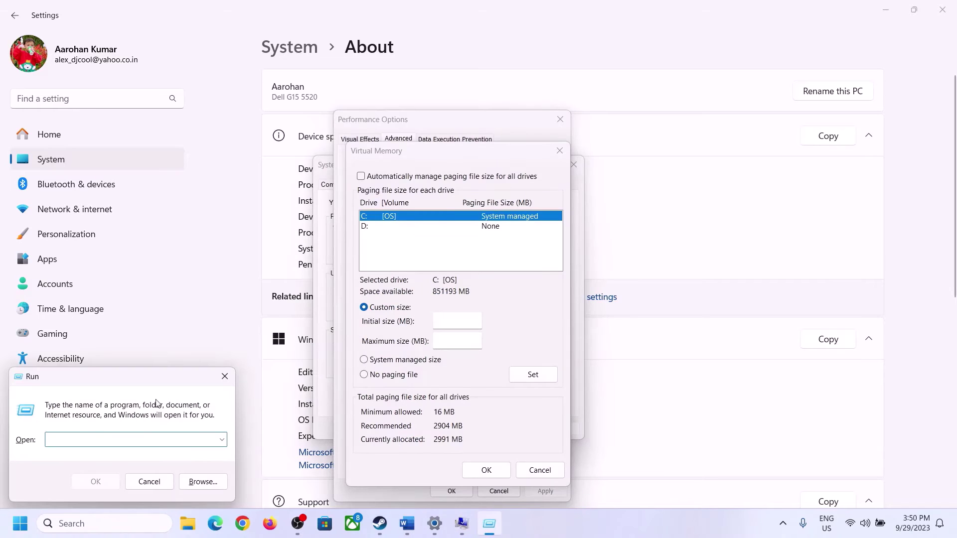
type("calc")
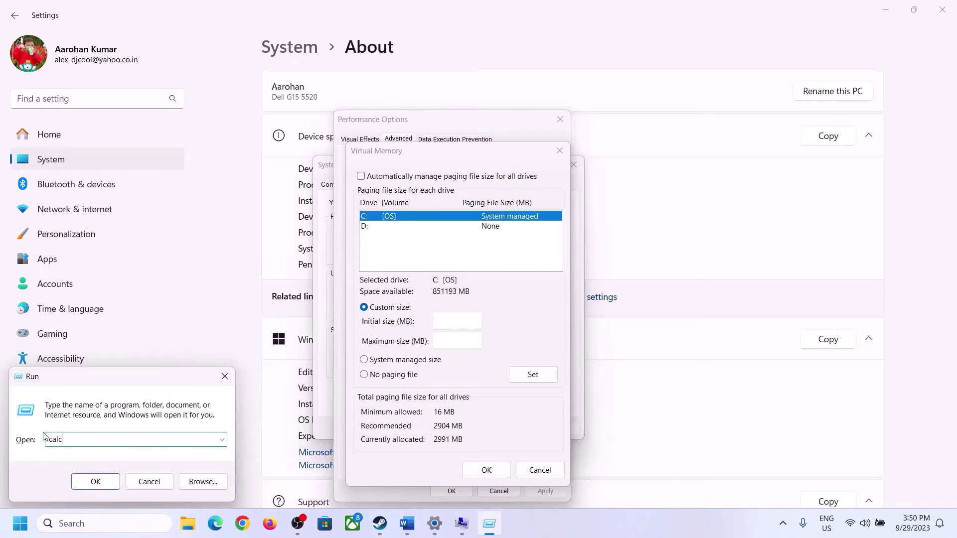
left_click(93, 482)
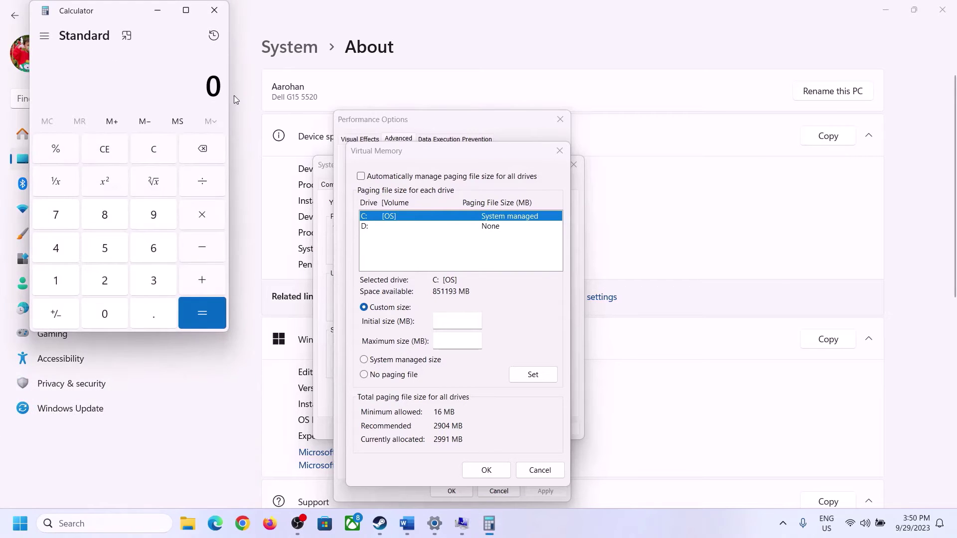
left_click_drag(123, 21, 702, 168)
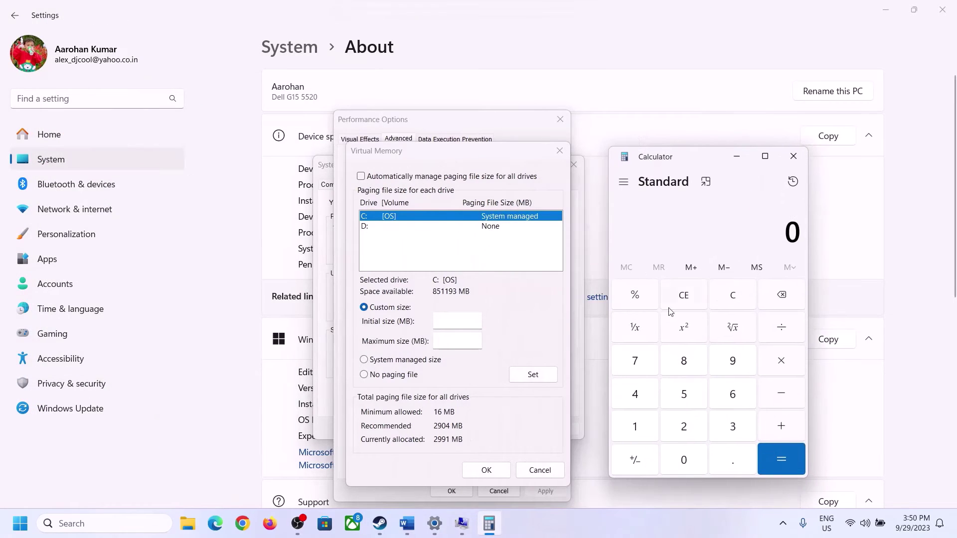
- Check the initial size formula in the Word notes and convert the RAM to megabytes in Calculator by multiplying 16 by 1024
left_click(406, 527)
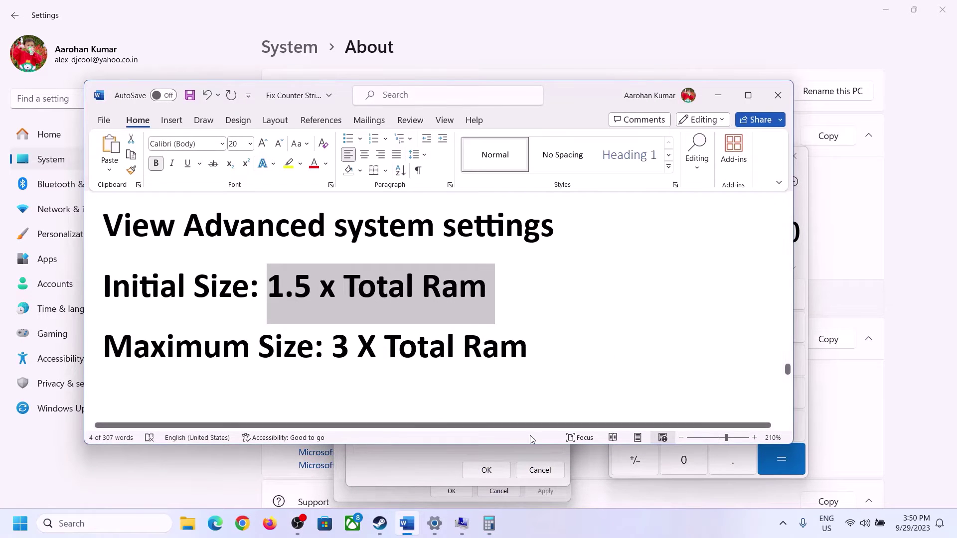
left_click(499, 523)
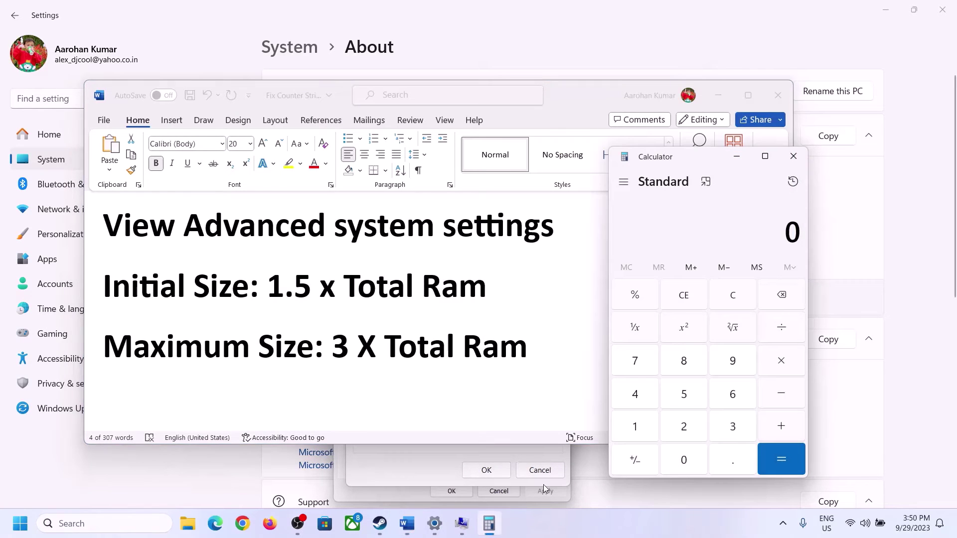
left_click(637, 430)
left_click(729, 401)
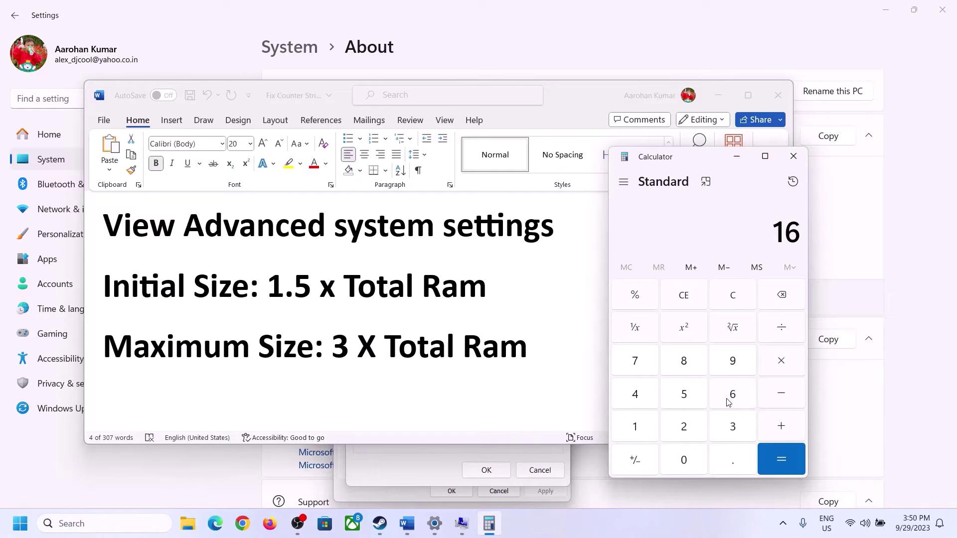
left_click(736, 306)
left_click(642, 428)
left_click(719, 400)
left_click(782, 367)
left_click(635, 432)
left_click(685, 466)
left_click(684, 424)
left_click(636, 396)
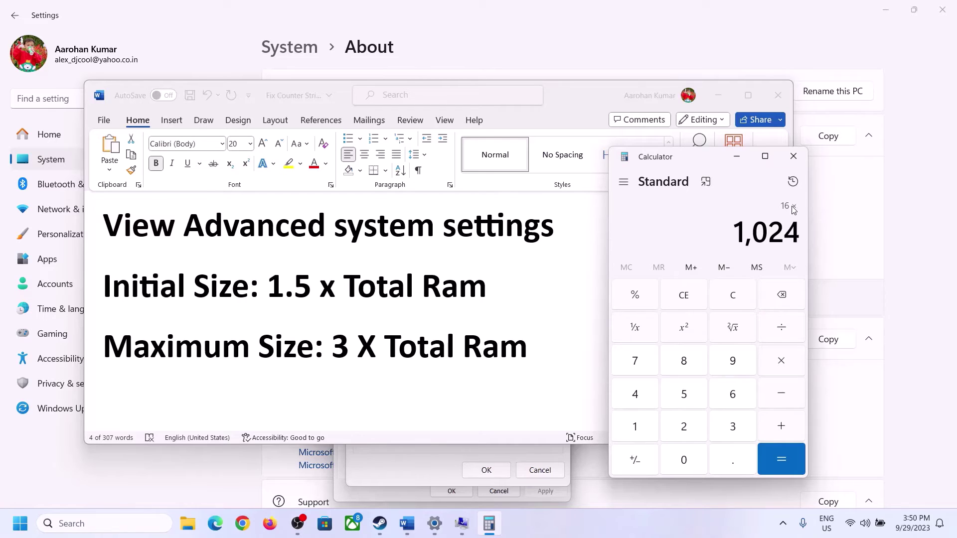
left_click(780, 460)
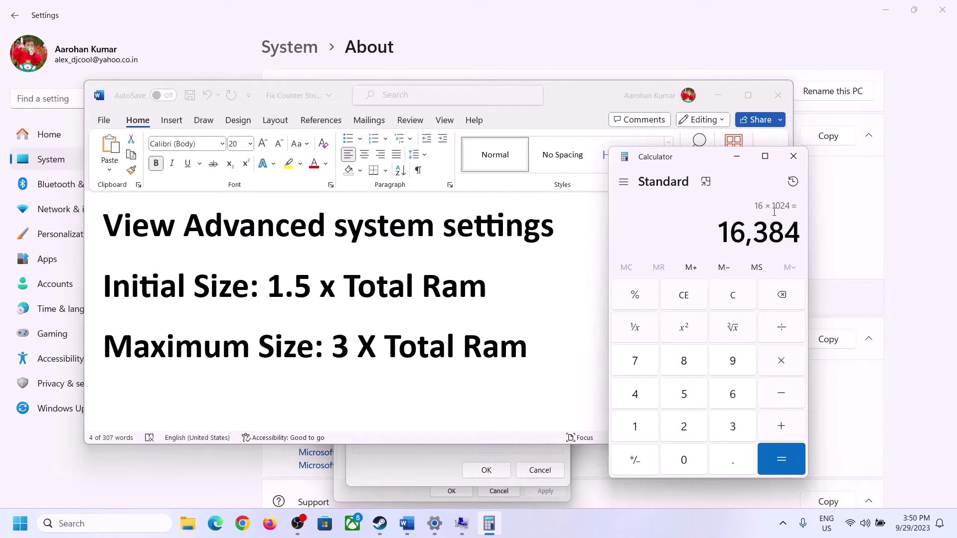
- Multiply the converted RAM by 1.5 and enter 24576 MB as the initial paging file size for drive C:
left_click(785, 366)
left_click(647, 432)
left_click(727, 461)
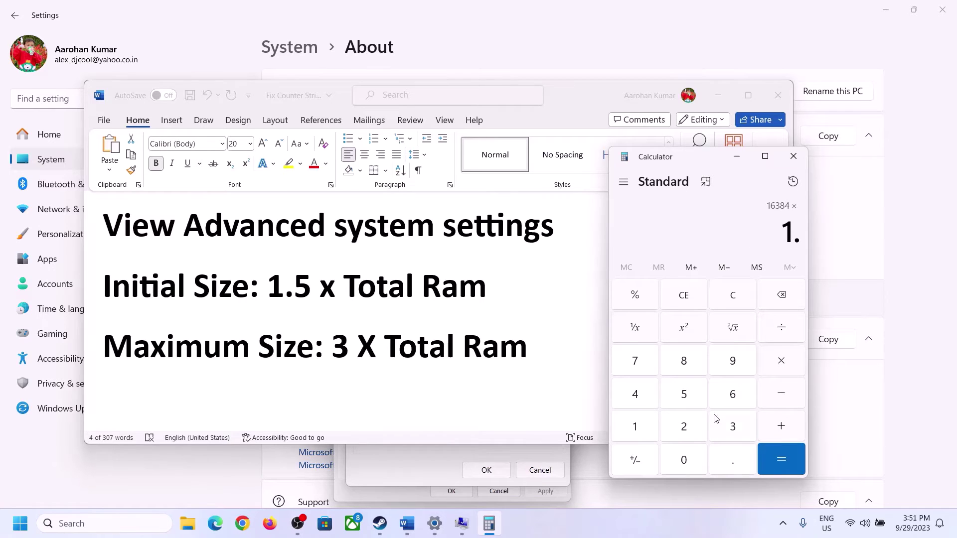
left_click(693, 401)
left_click(780, 454)
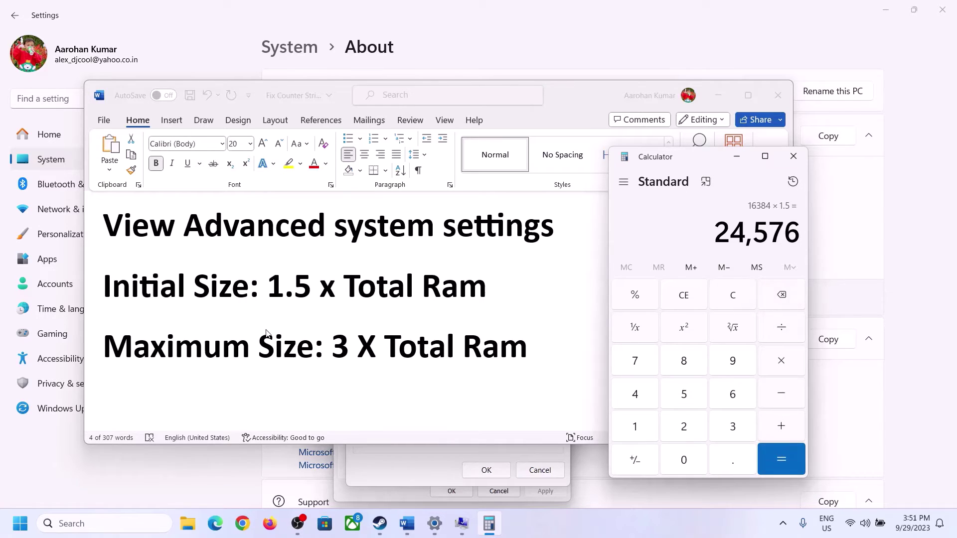
left_click(442, 452)
type("24576")
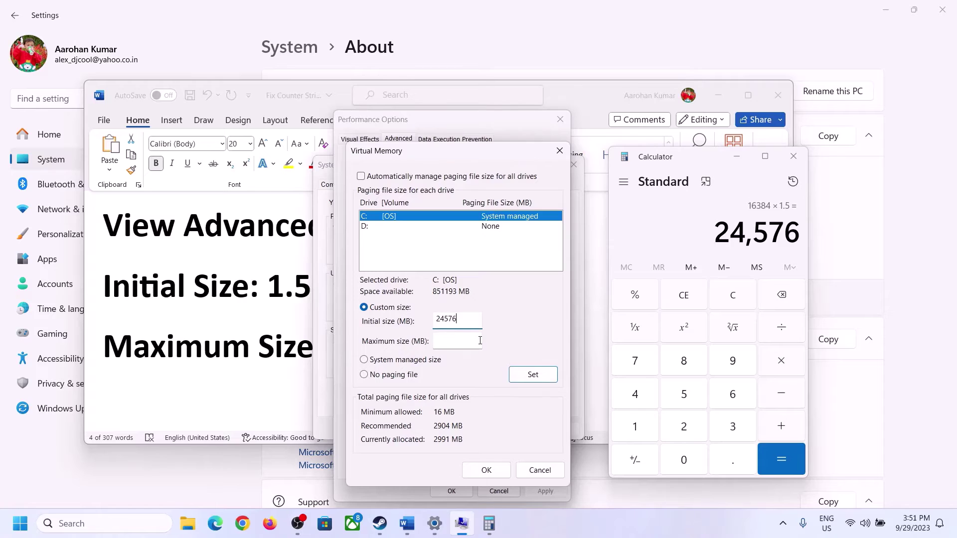
- Check the maximum size formula in the Word notes, clear Calculator and recheck the installed RAM on the About page
left_click(479, 340)
left_click(407, 523)
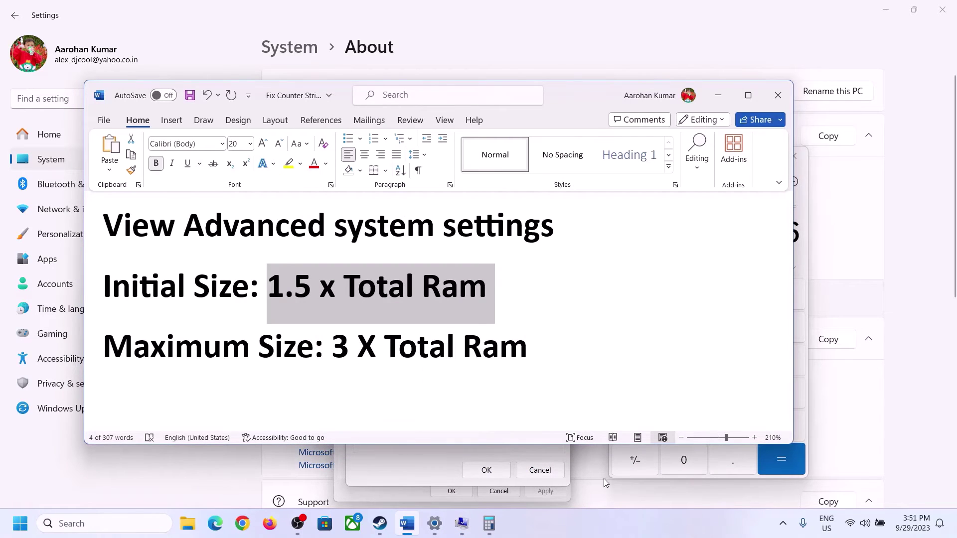
left_click(805, 263)
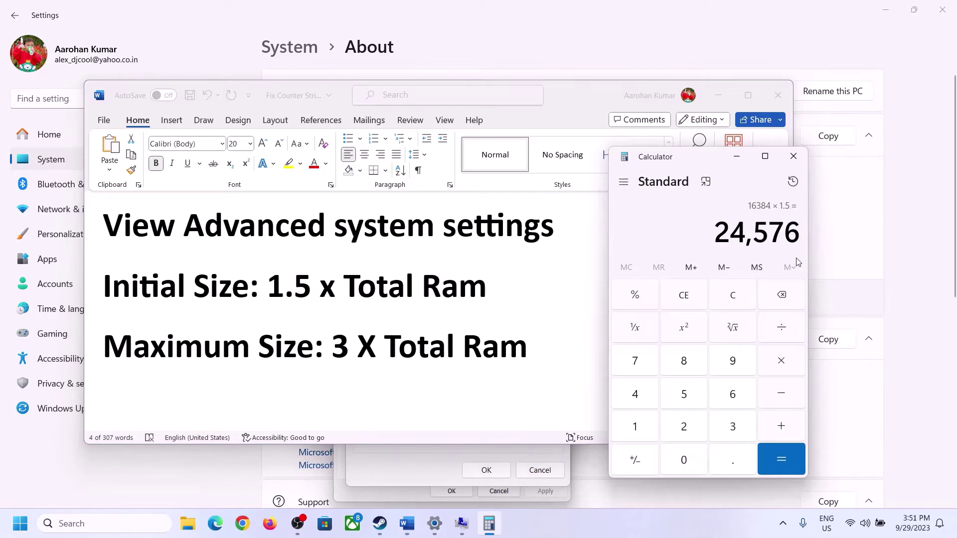
left_click(739, 295)
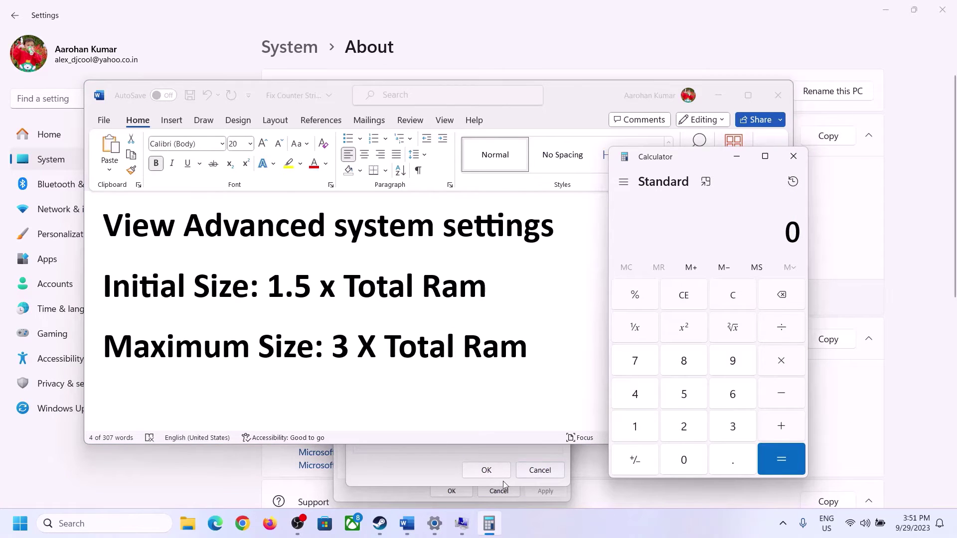
left_click(435, 523)
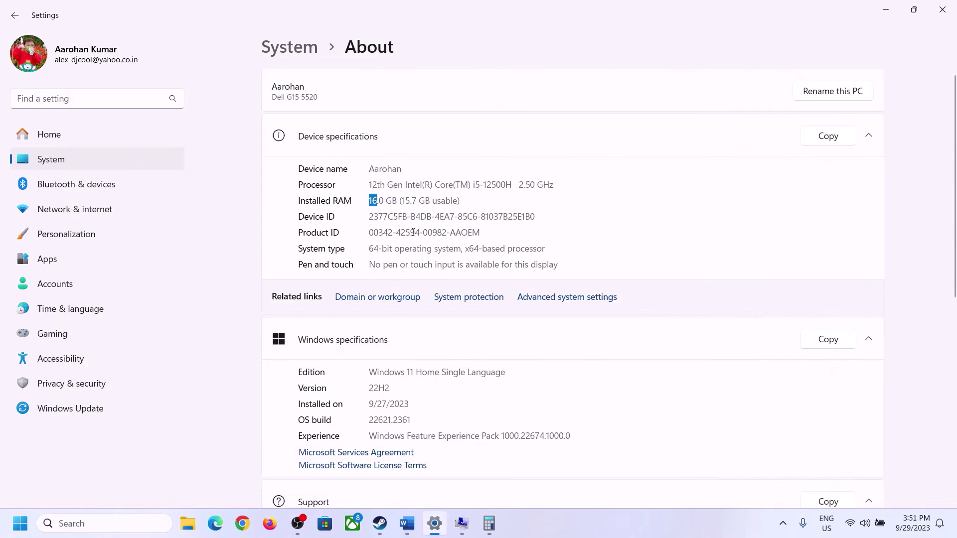
left_click(489, 523)
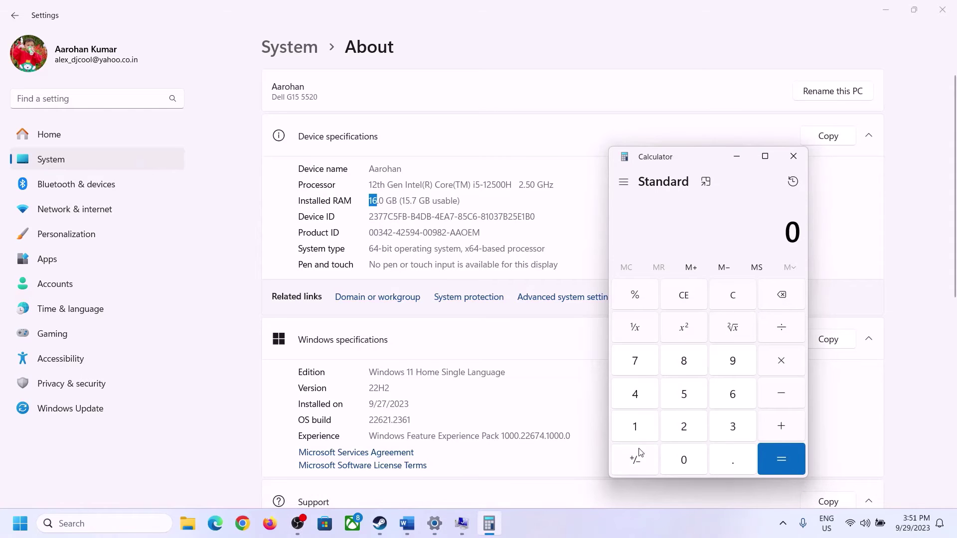
- Calculate 16 × 1024 again as the base for the maximum paging file size
left_click(643, 423)
left_click(737, 391)
left_click(777, 362)
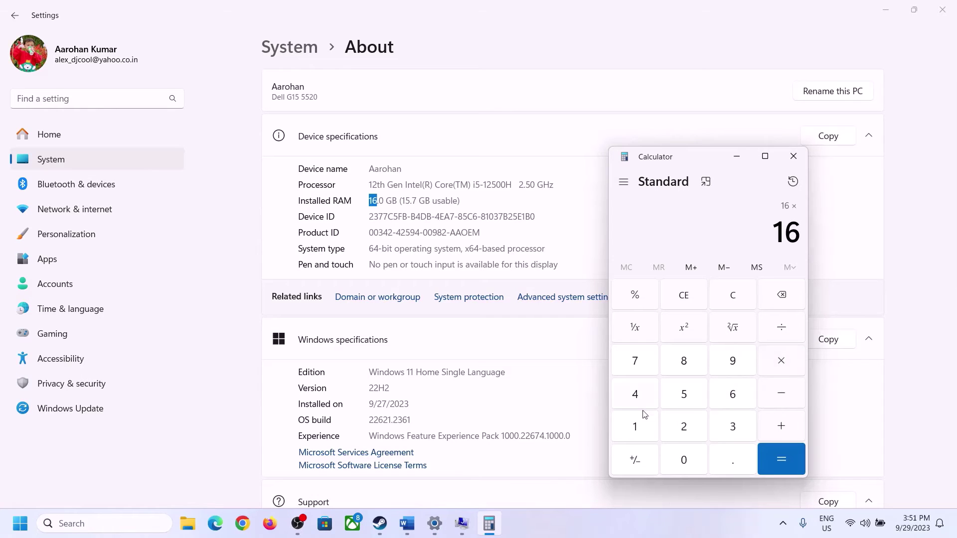
left_click(642, 423)
left_click(674, 456)
left_click(682, 425)
left_click(637, 396)
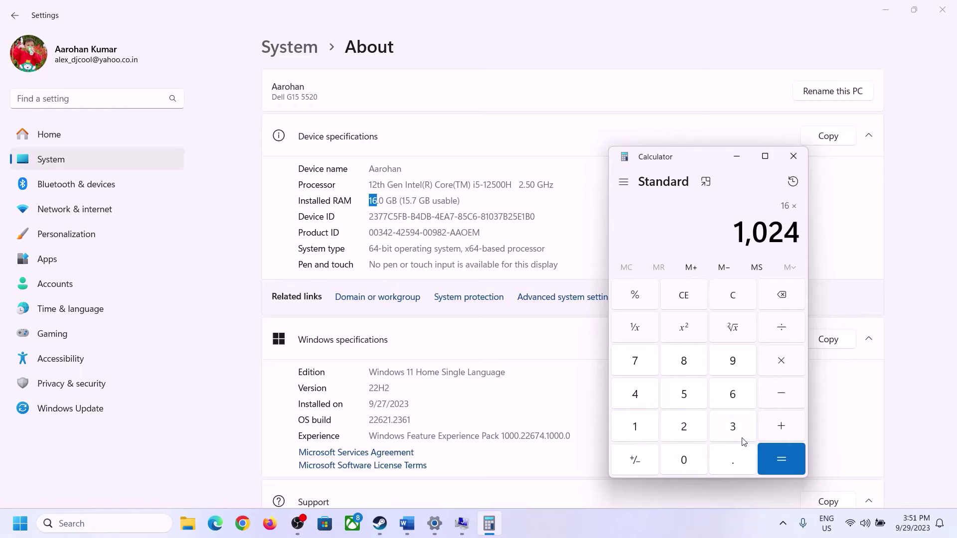
left_click(773, 467)
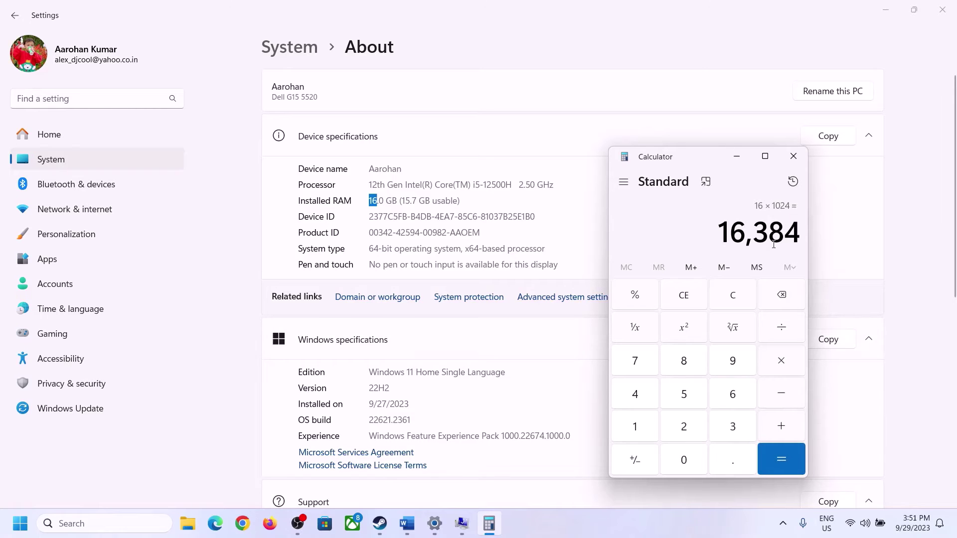
- Consult the Word notes for the maximum size factor and multiply the converted RAM by 3 in Calculator
left_click(407, 523)
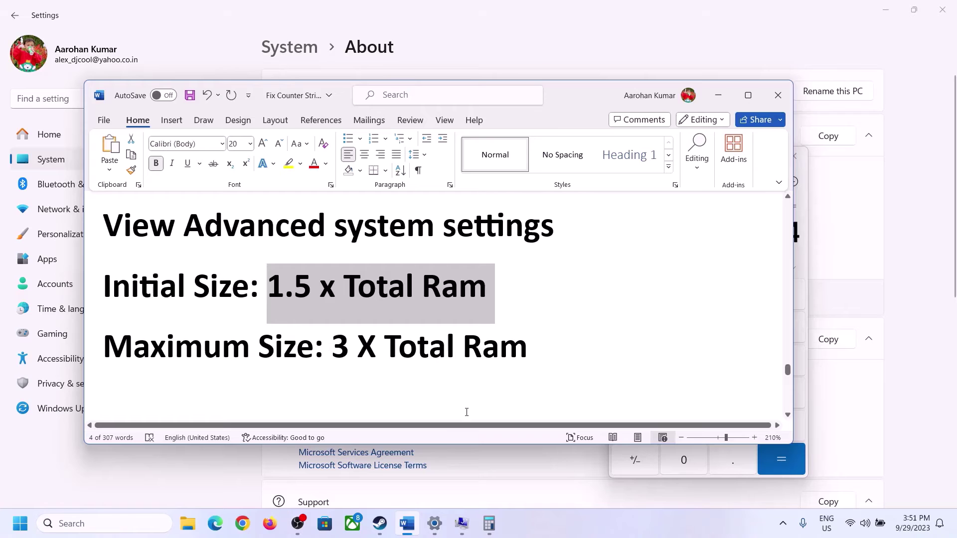
left_click(488, 523)
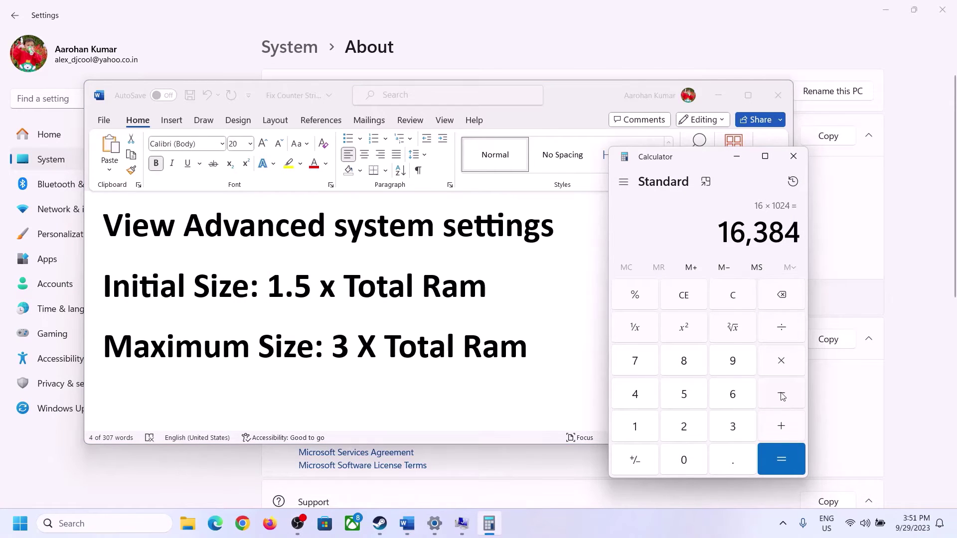
left_click(781, 361)
left_click(732, 426)
left_click(790, 458)
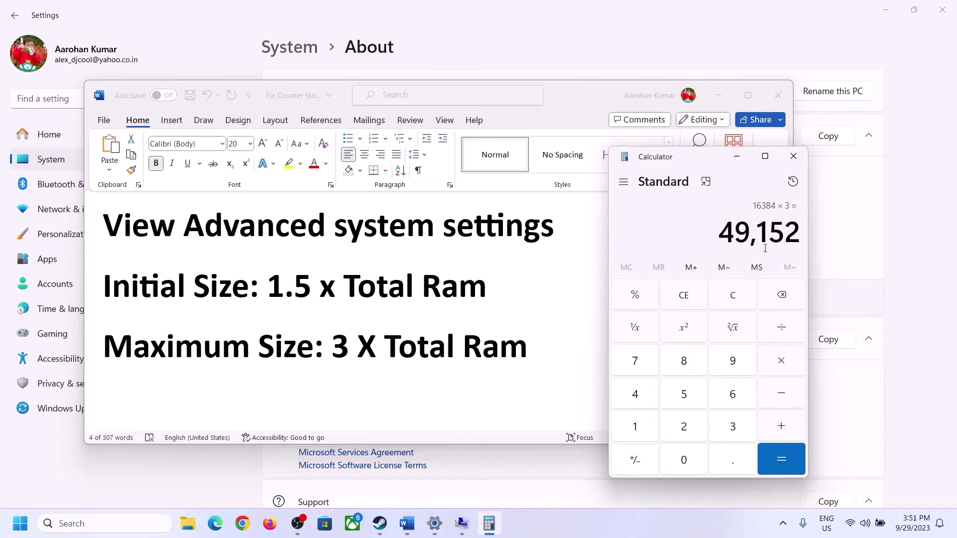
- Enter 49152 MB as the maximum size, apply the custom paging file to drive C: and confirm the Virtual Memory dialog
left_click(462, 523)
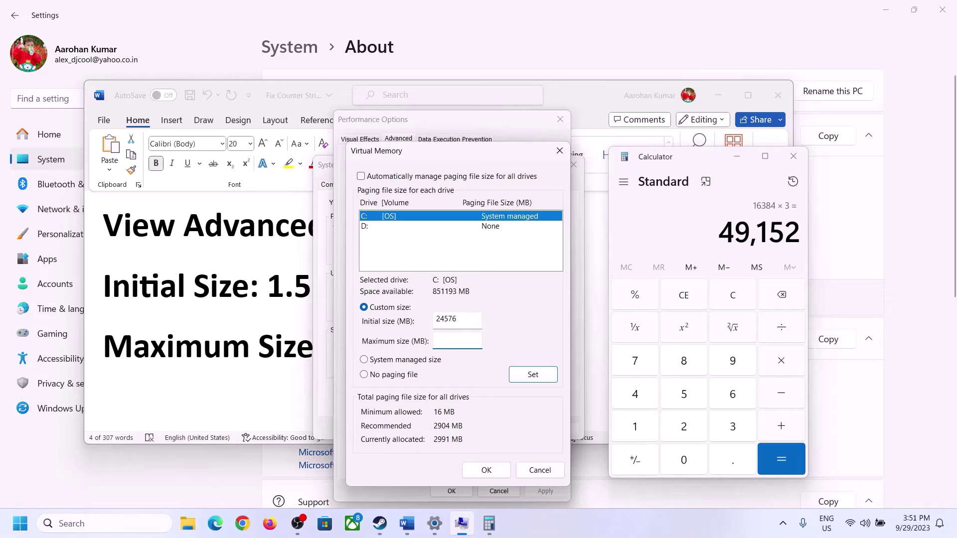
type("49152")
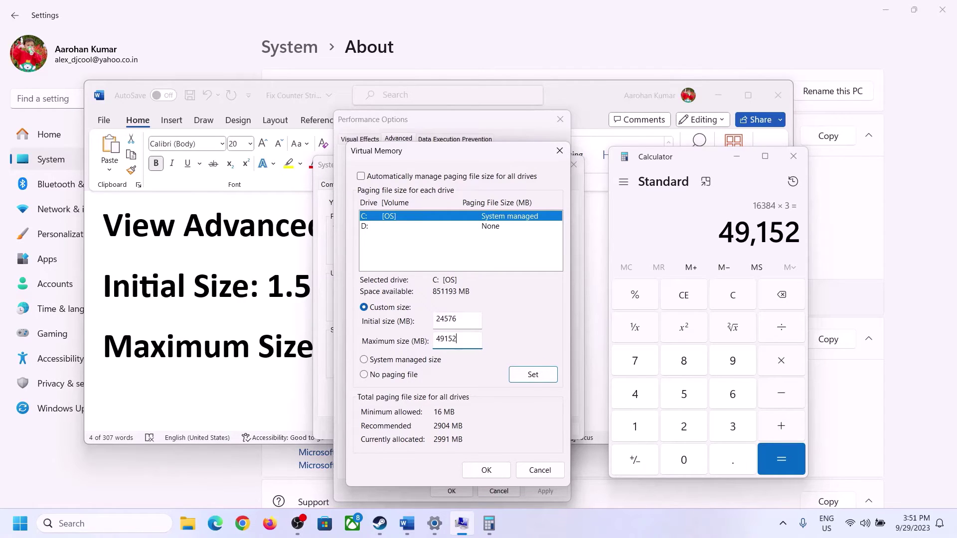
left_click(533, 378)
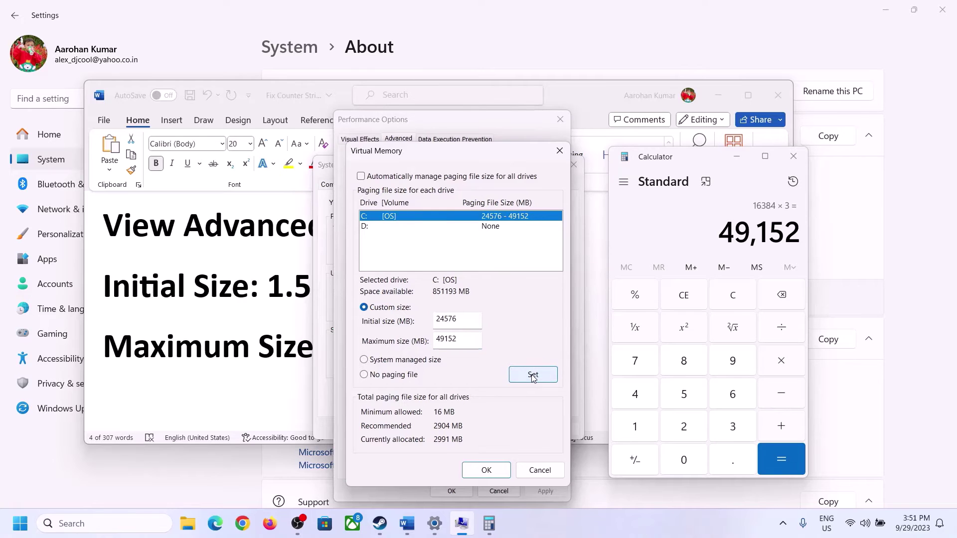
left_click(487, 470)
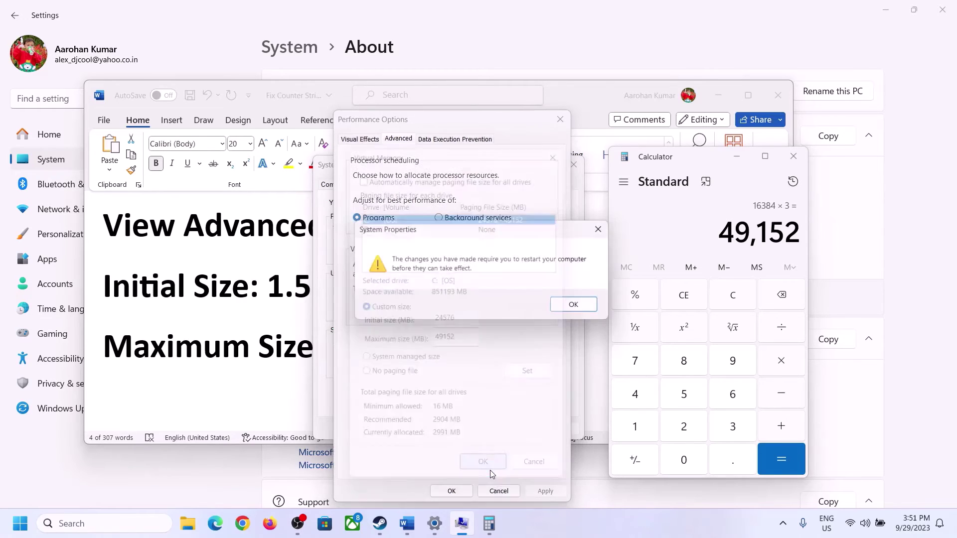
- Acknowledge the restart notice, confirm Performance Options and System Properties, and dismiss the restart prompt without restarting
left_click(586, 306)
left_click(455, 492)
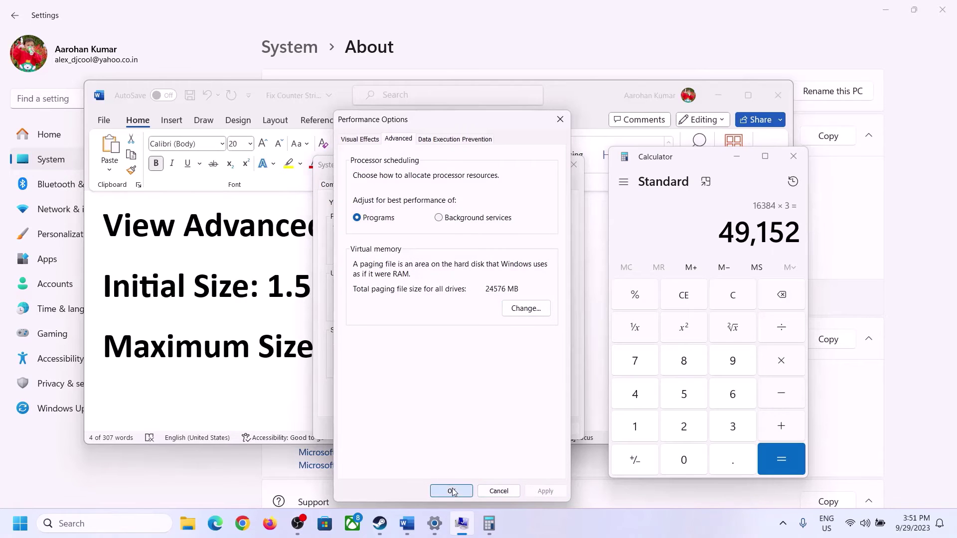
left_click(454, 427)
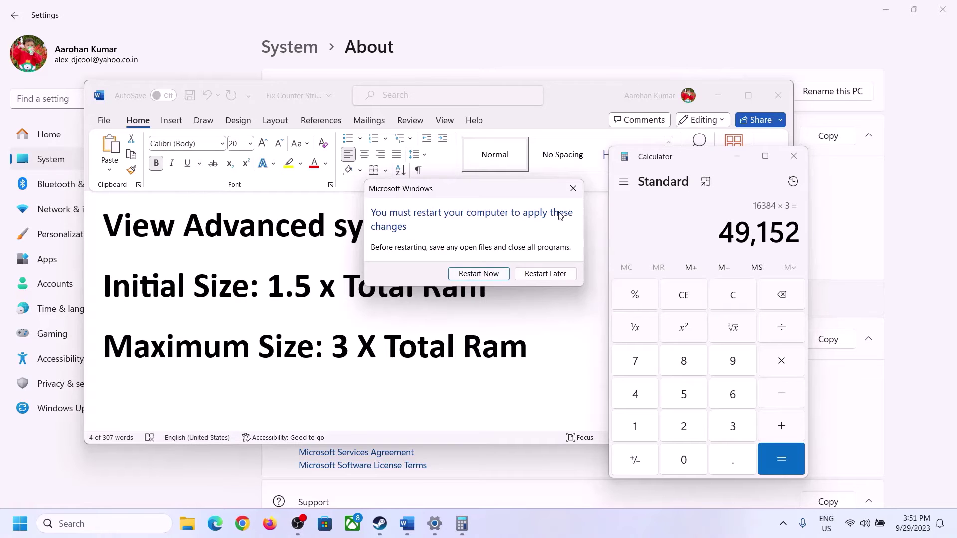
left_click(573, 188)
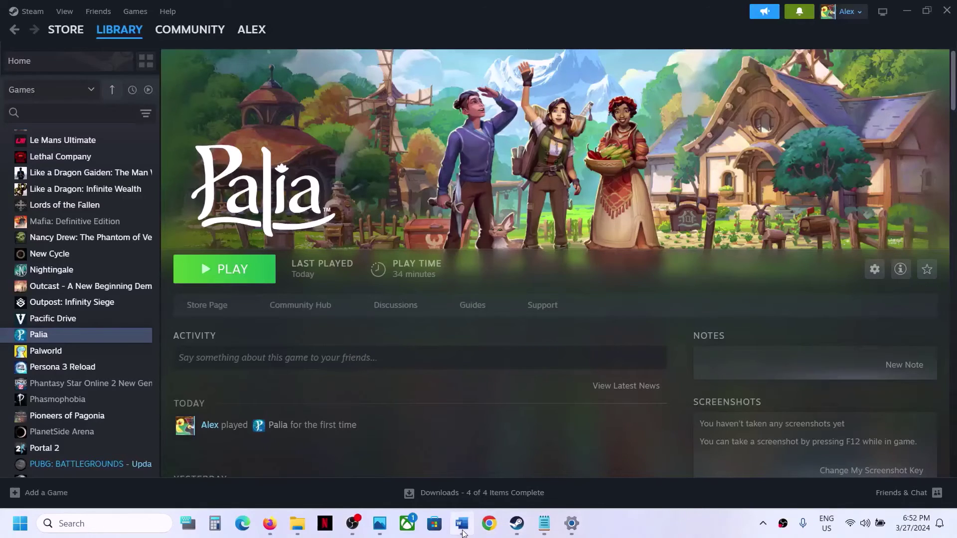
- Return to the Word fix list and review Step 10 on backing up and renaming save files, marking the progress-loss warning
left_click(462, 523)
scroll(382, 329, "down", 5)
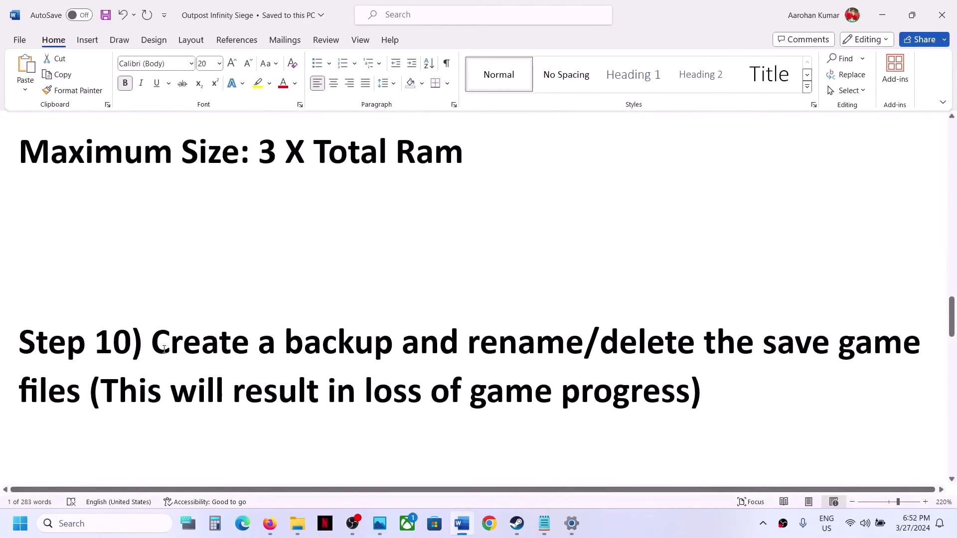
left_click_drag(152, 349, 670, 373)
left_click(108, 395)
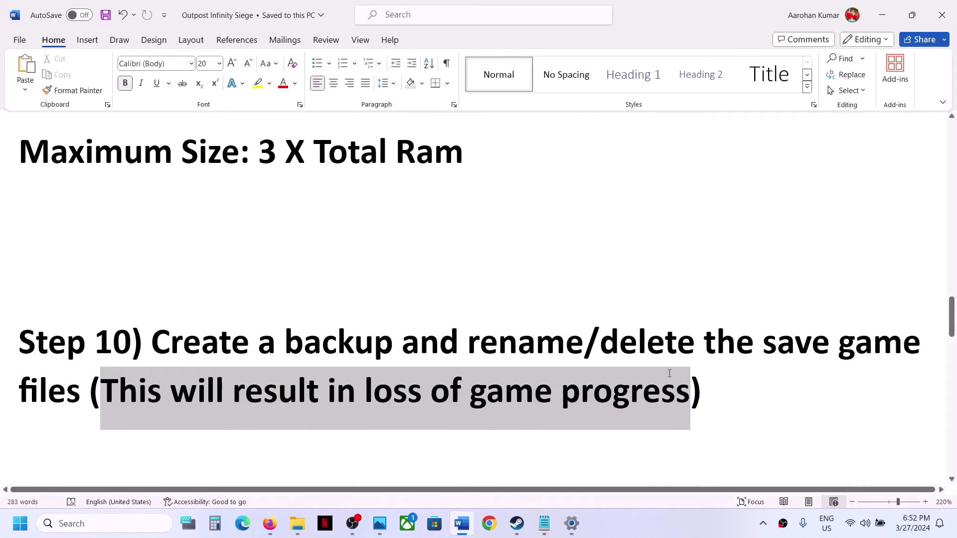
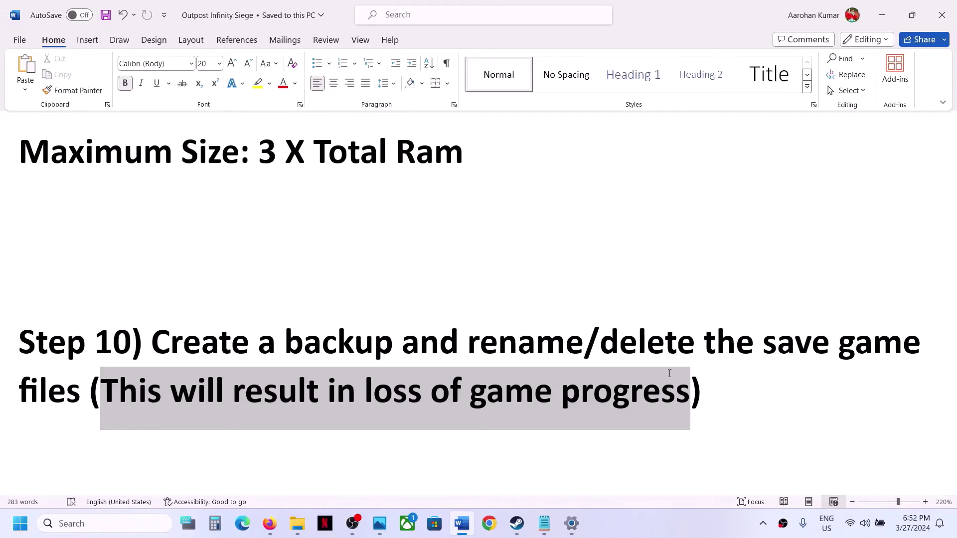
left_click_drag(669, 372, 668, 373)
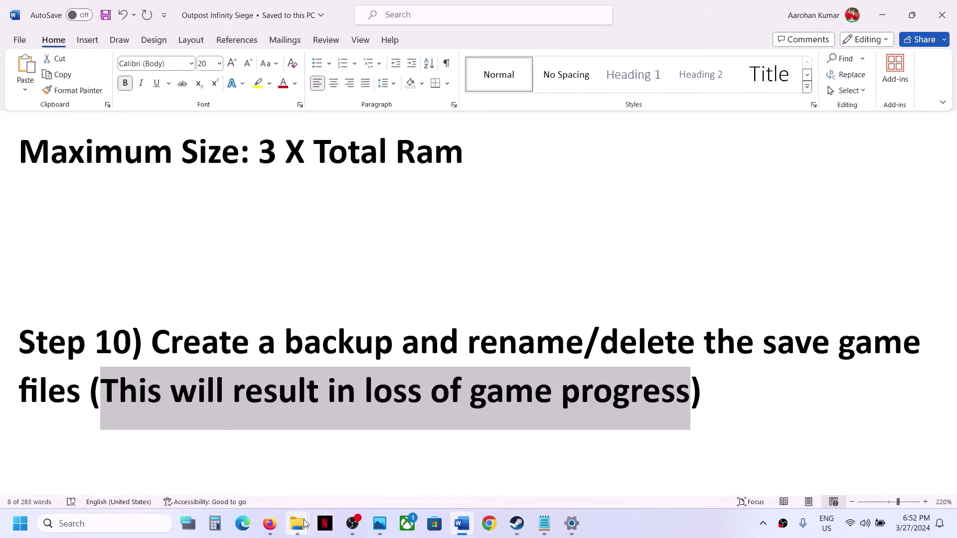
- Open a new File Explorer window and browse to the user's profile folder inside C:\Users
right_click(304, 523)
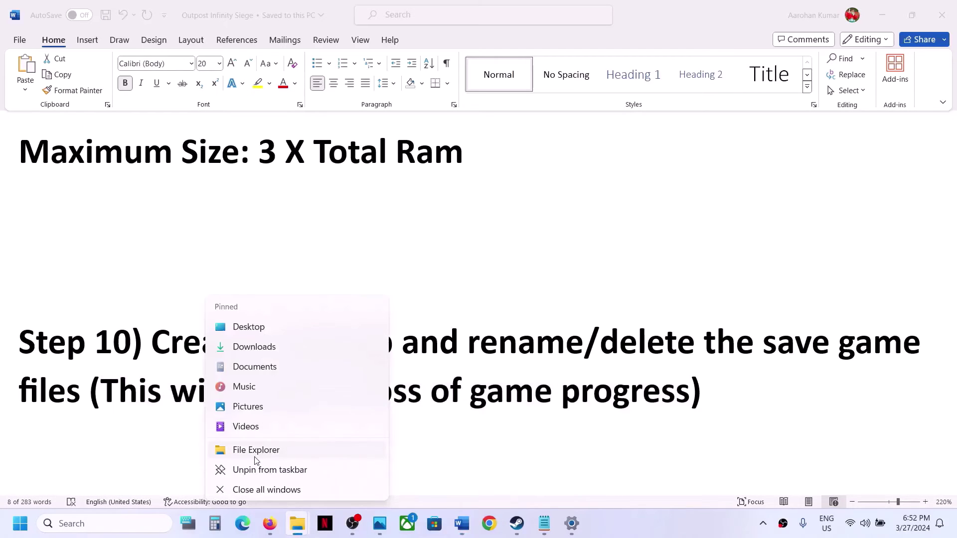
left_click(255, 455)
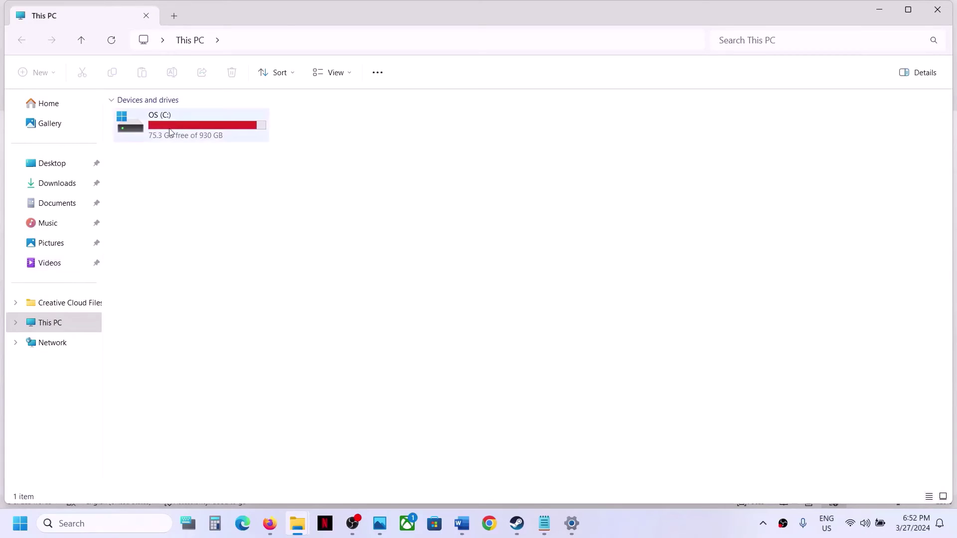
double_click(170, 132)
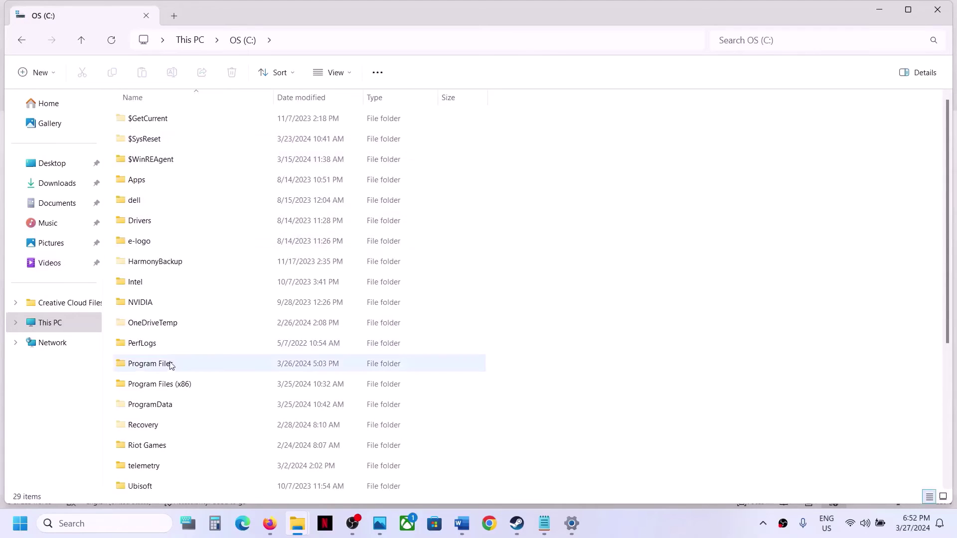
scroll(170, 384, "down", 3)
left_click(134, 372)
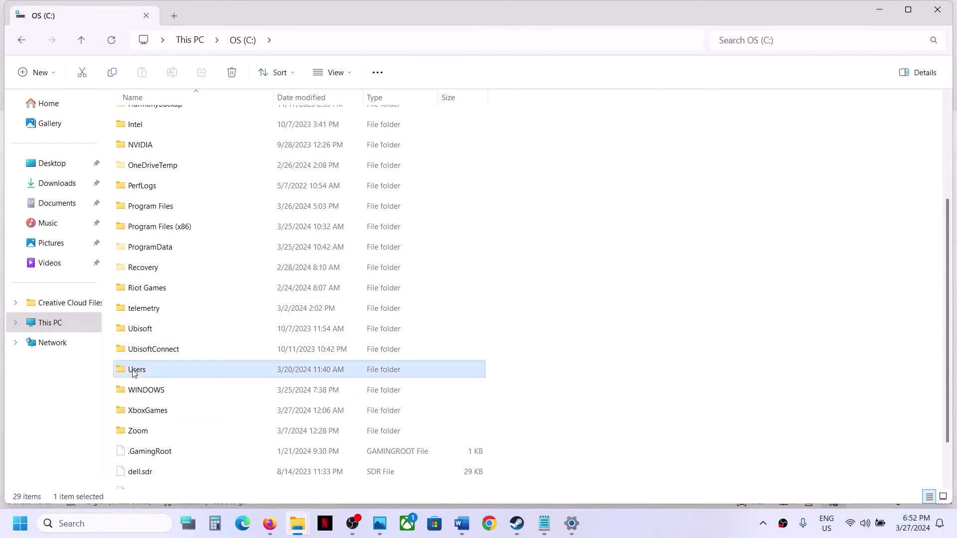
double_click(153, 372)
left_click(142, 123)
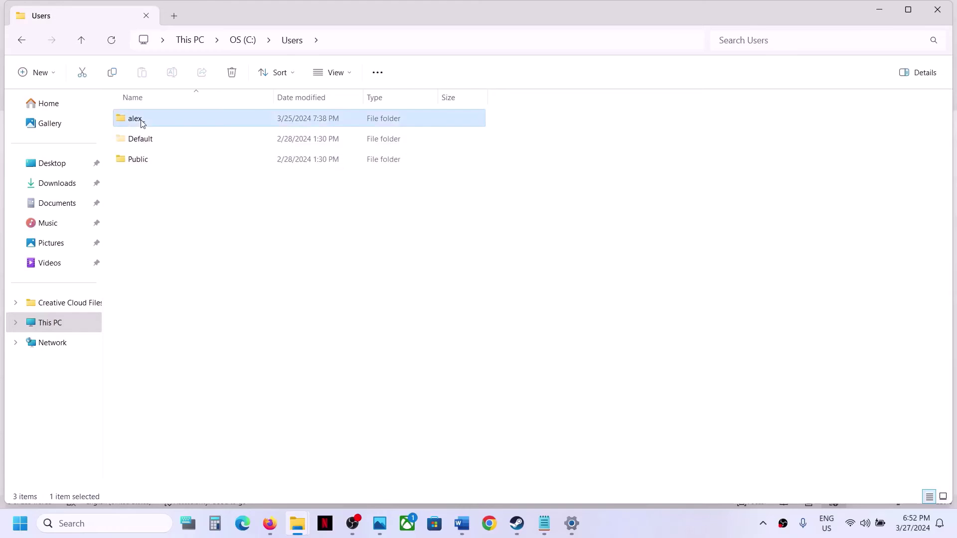
double_click(141, 122)
- Check the Hidden items display option in the profile folder and open AppData\Local
left_click(156, 220)
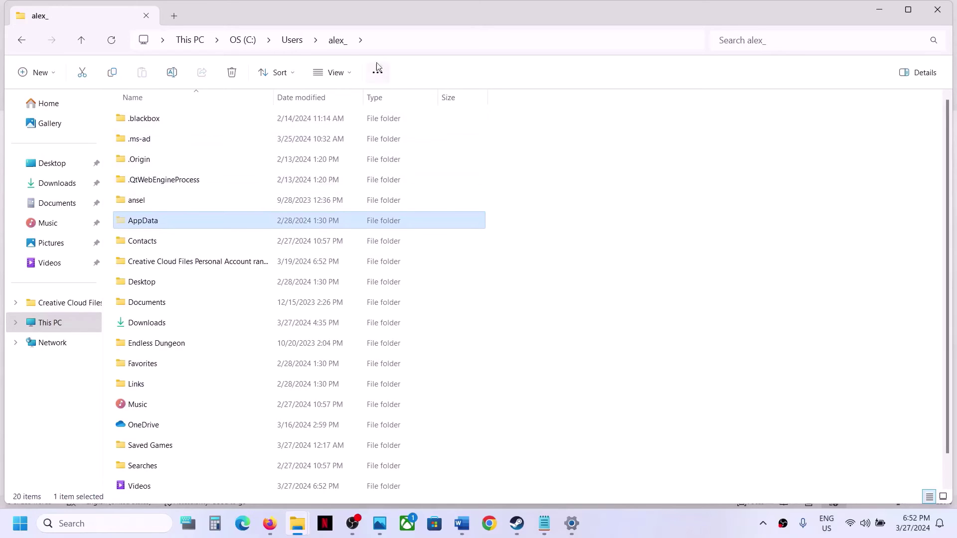
left_click(353, 72)
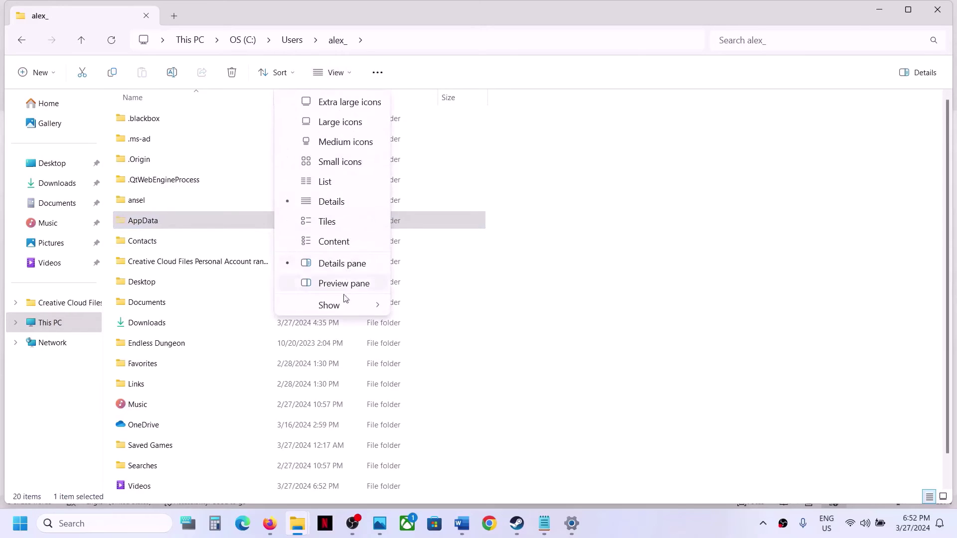
mouse_move(343, 307)
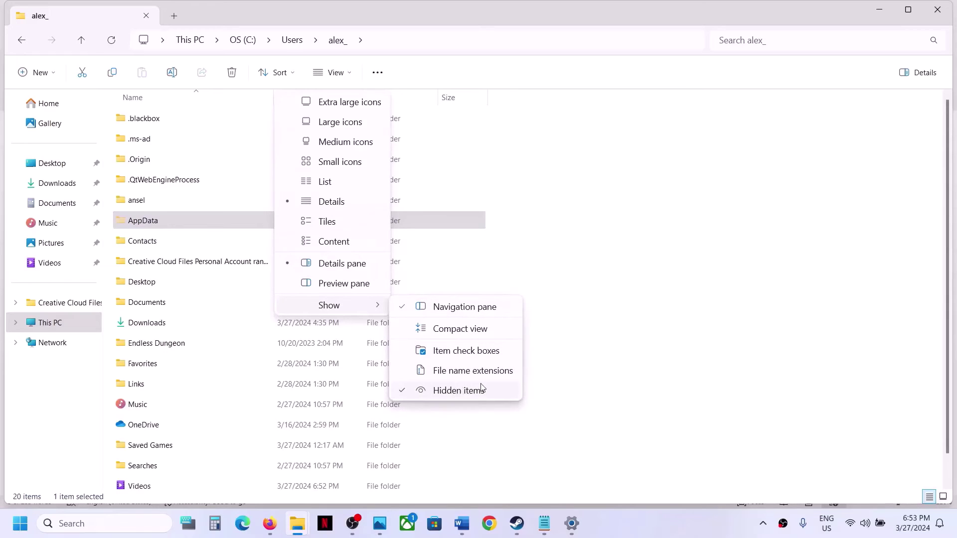
left_click(159, 221)
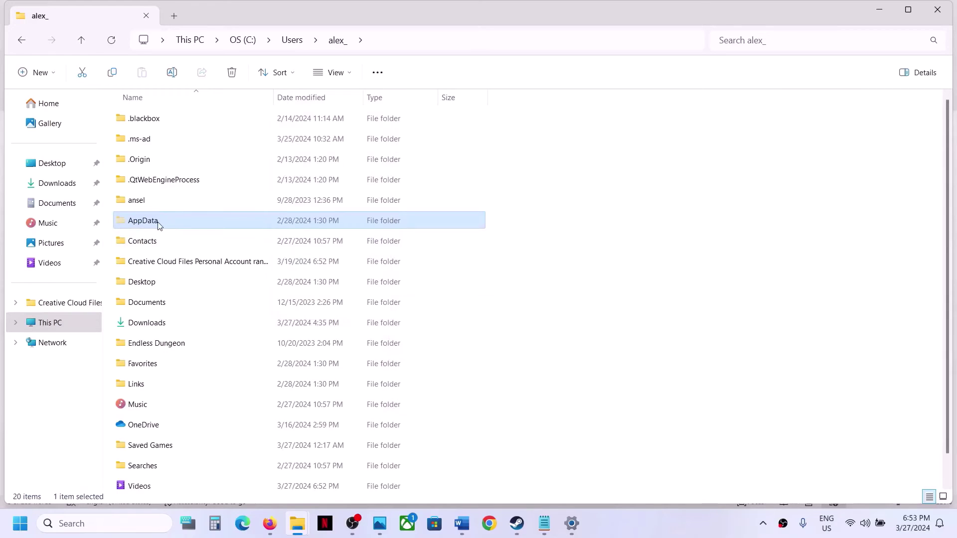
double_click(181, 225)
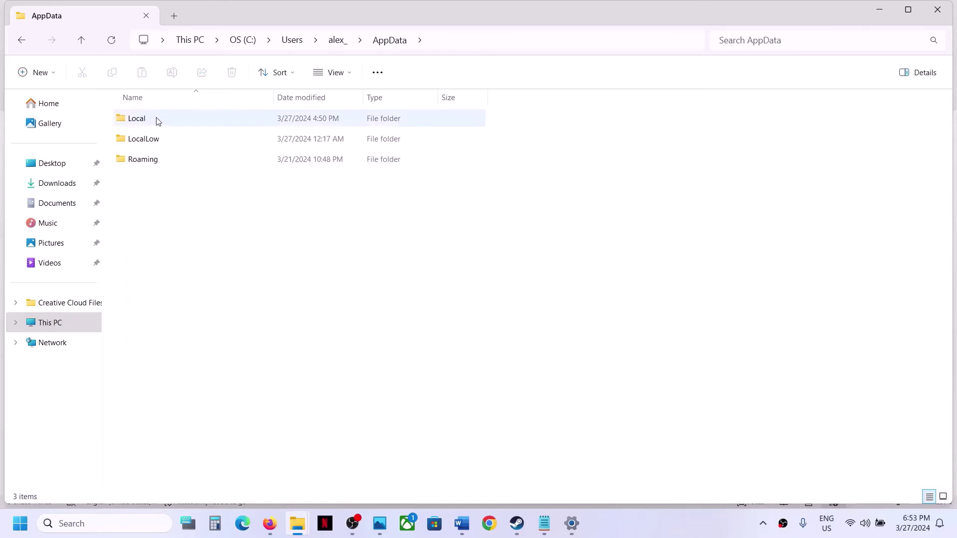
left_click(156, 122)
double_click(156, 122)
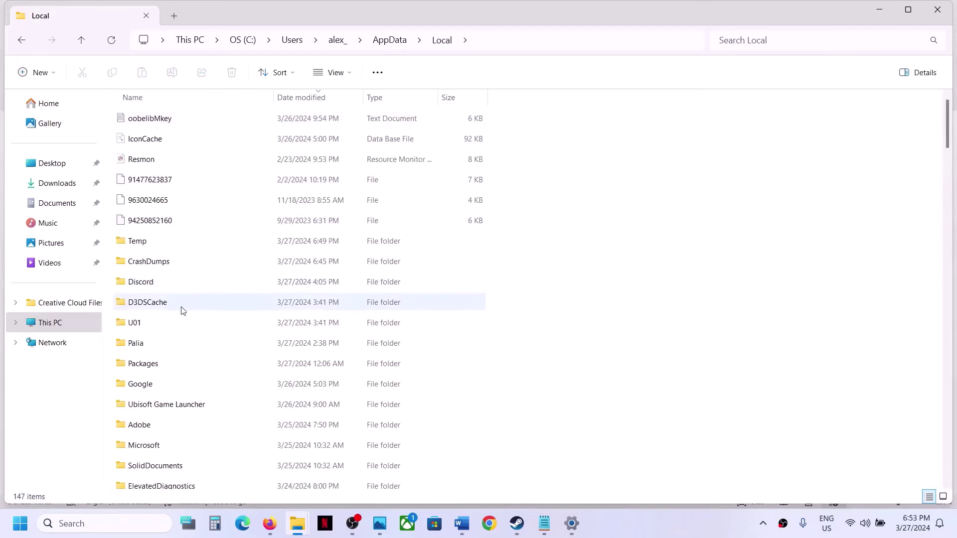
- Back up the Palia save folder by copying it from AppData\Local to the desktop, and return to File Explorer
left_click(147, 351)
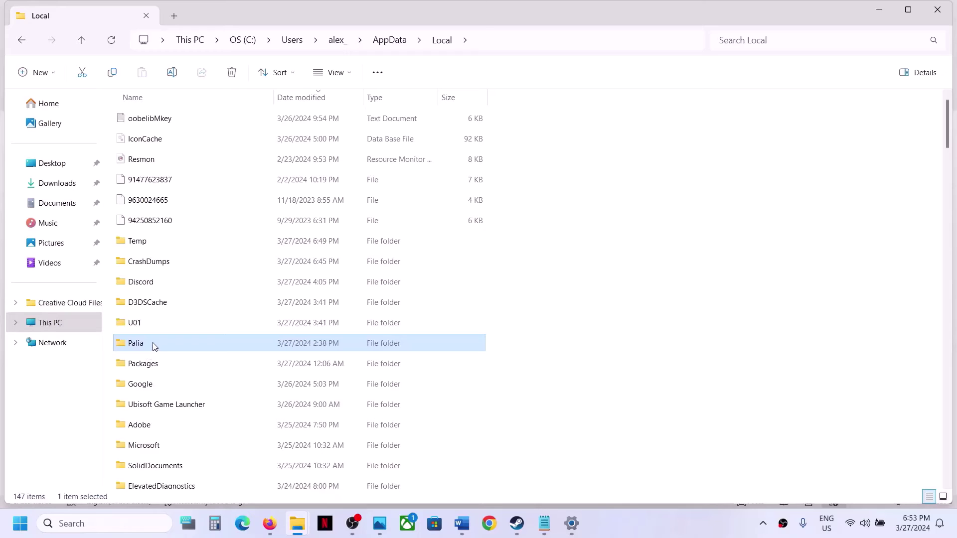
right_click(153, 343)
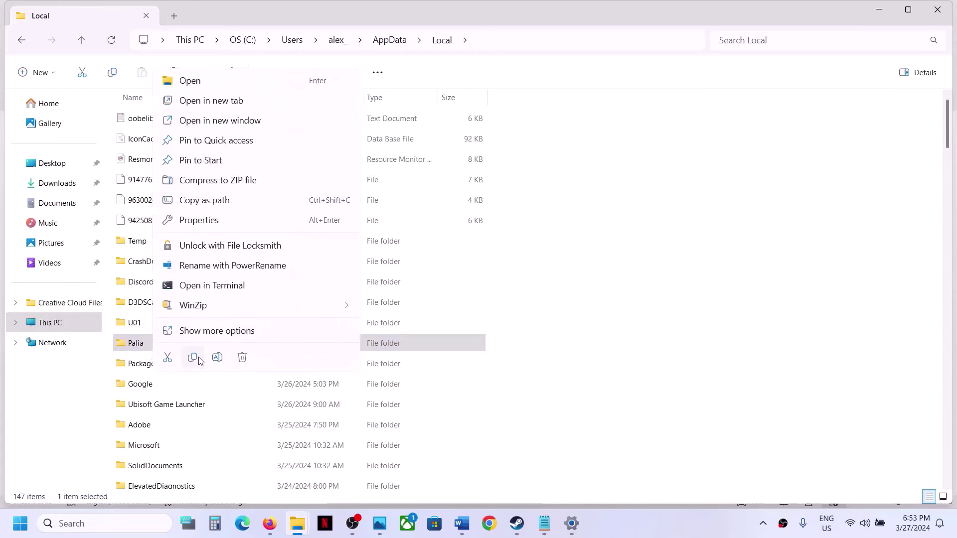
left_click(198, 360)
key("super+d")
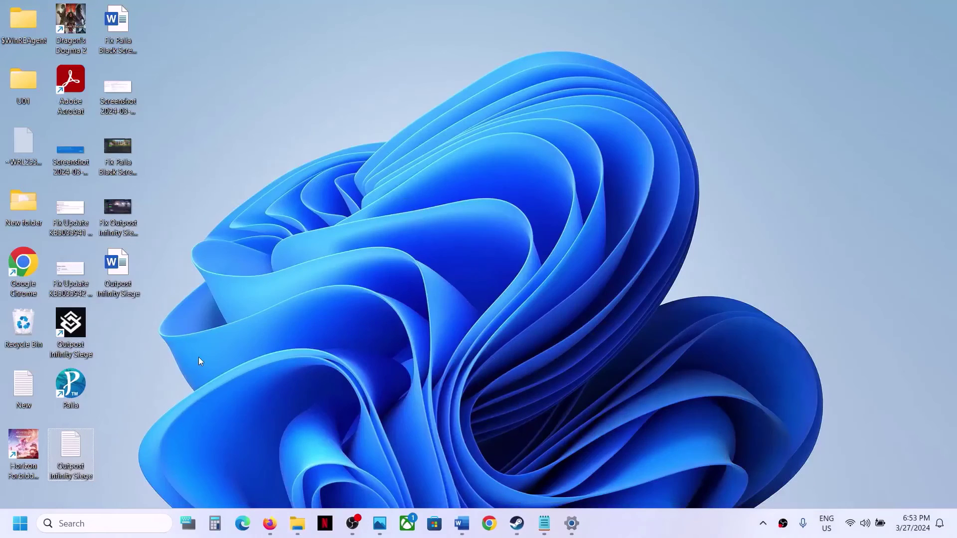
key("ctrl+v")
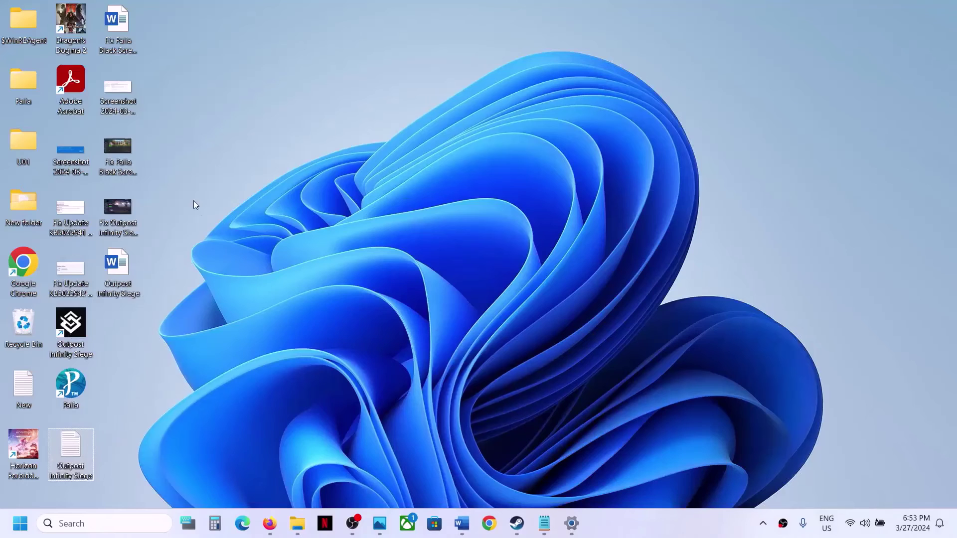
left_click(24, 81)
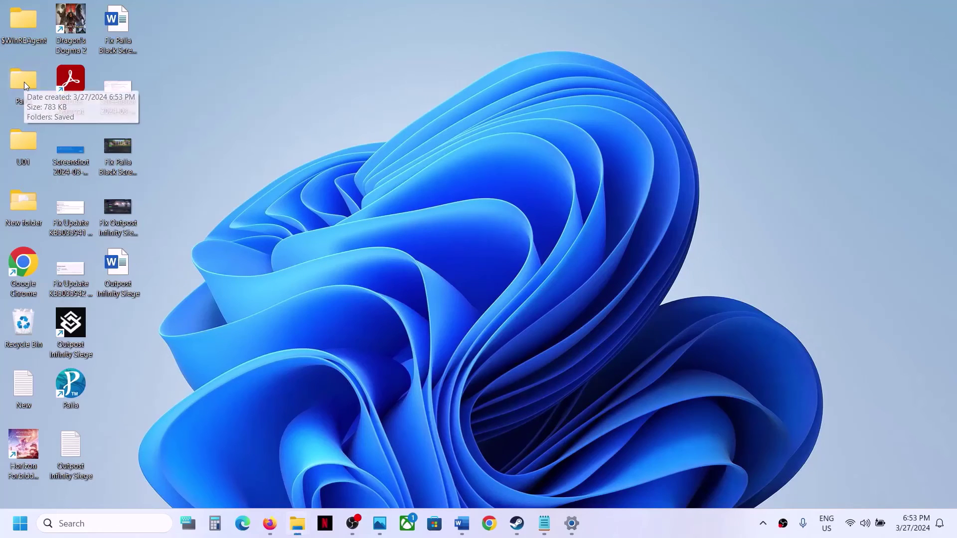
key("super+d")
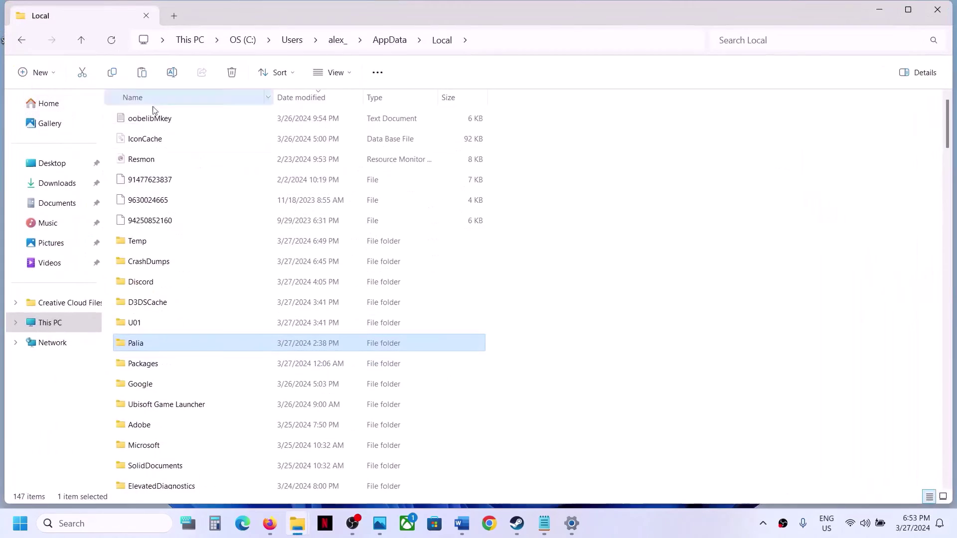
right_click(138, 343)
left_click(210, 358)
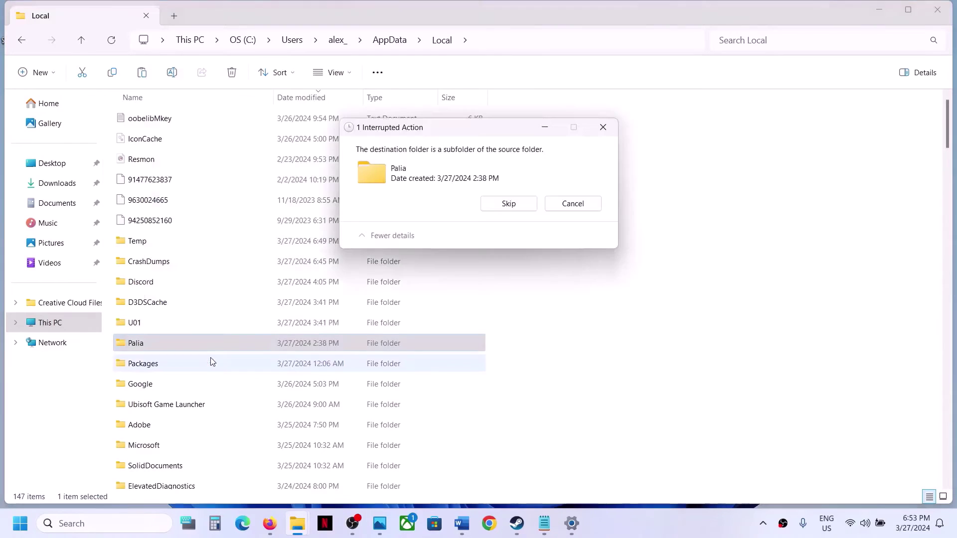
left_click(573, 203)
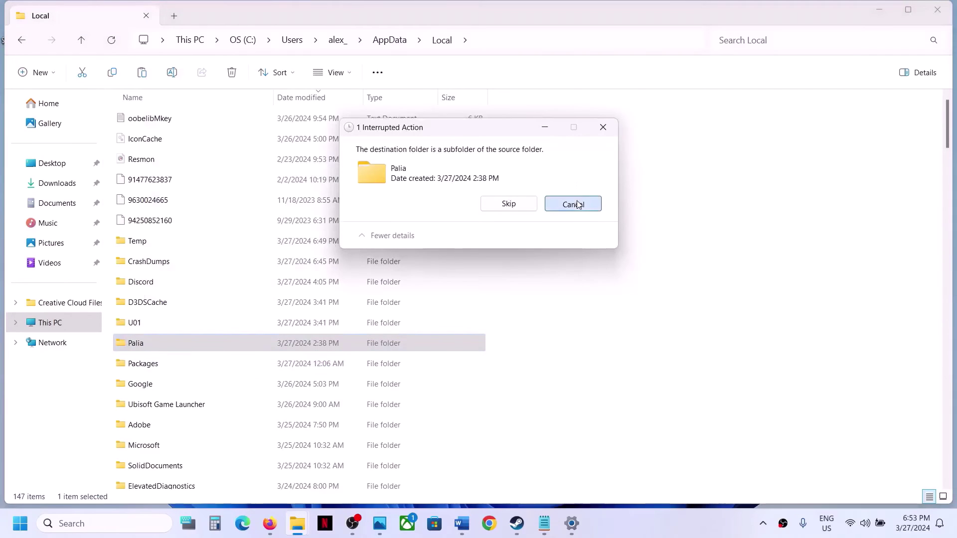
- Rename the Palia folder in AppData\Local to Palia.old and switch to Palia's page in Steam
right_click(155, 343)
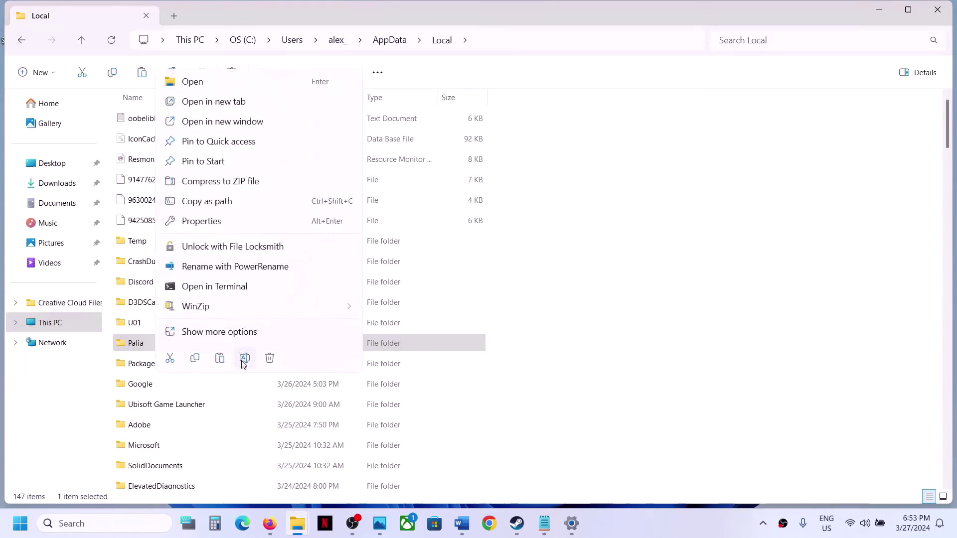
left_click(245, 358)
left_click(157, 345)
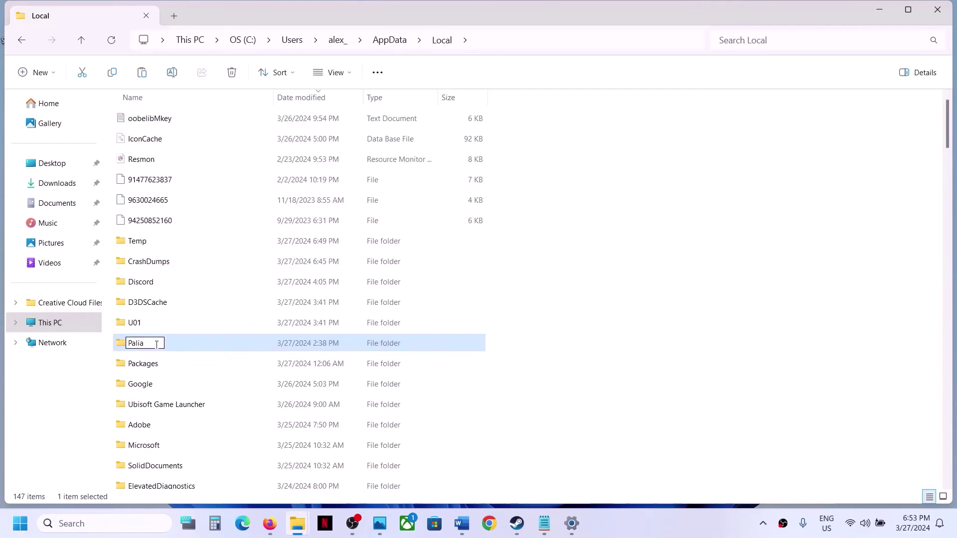
type(".old")
left_click(532, 409)
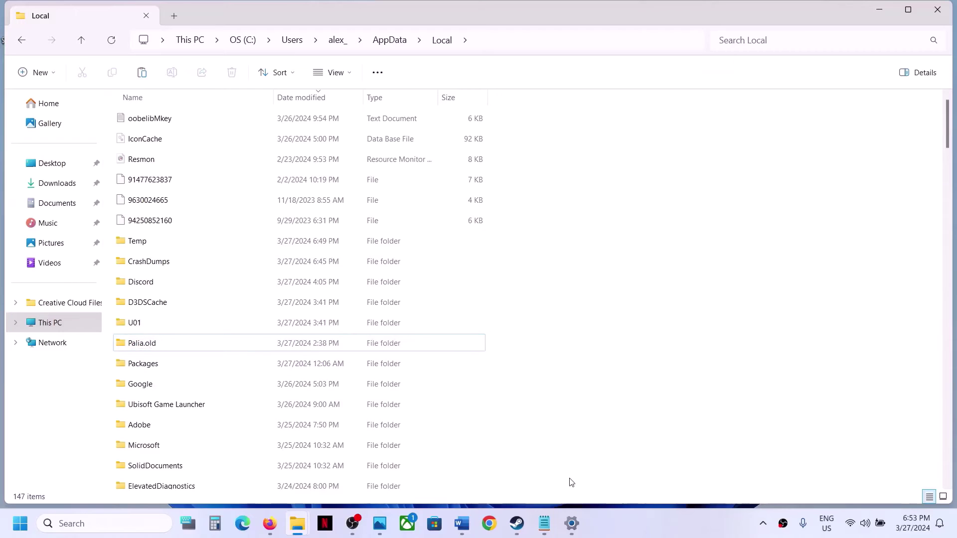
left_click(517, 523)
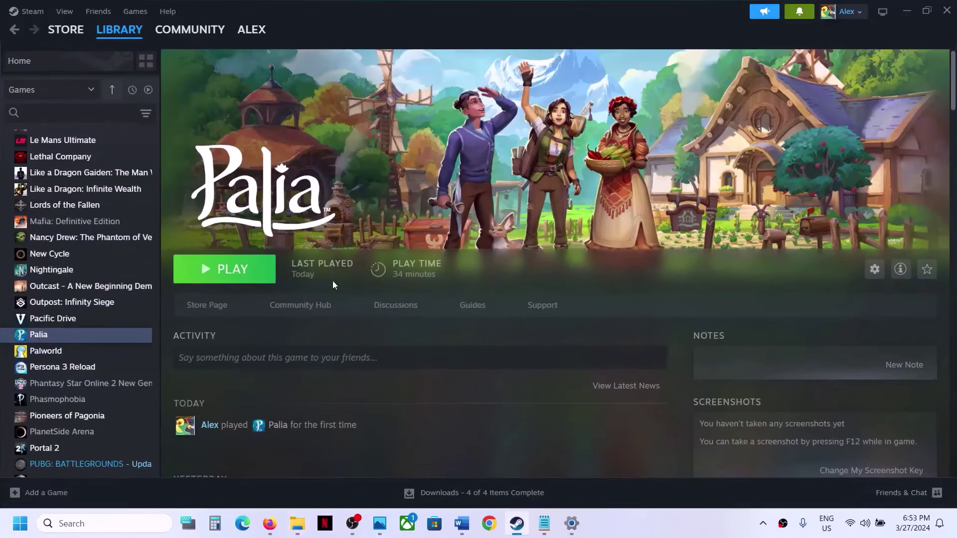
- Return to the Word fix list and select the Visual C++ download link under Step 11
left_click(462, 523)
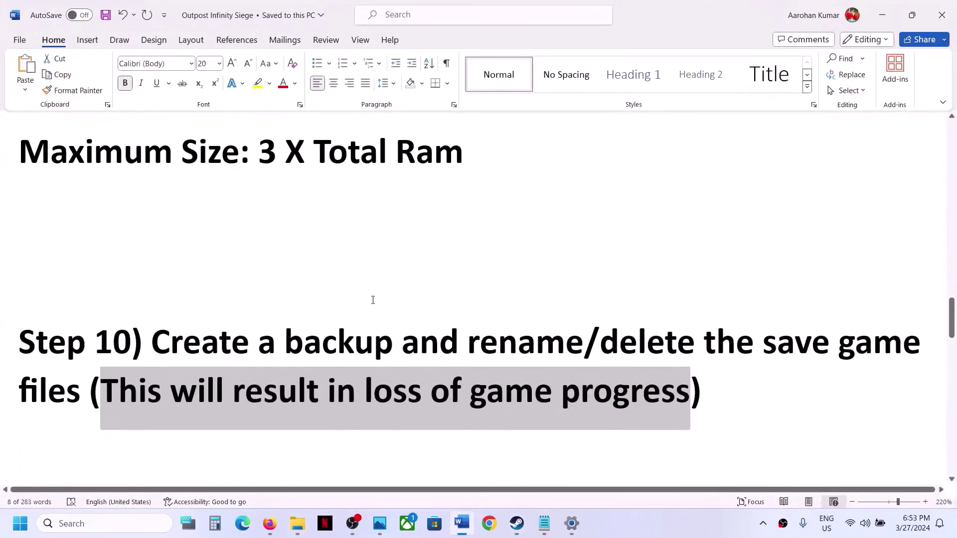
scroll(370, 301, "down", 4)
scroll(370, 302, "down", 1)
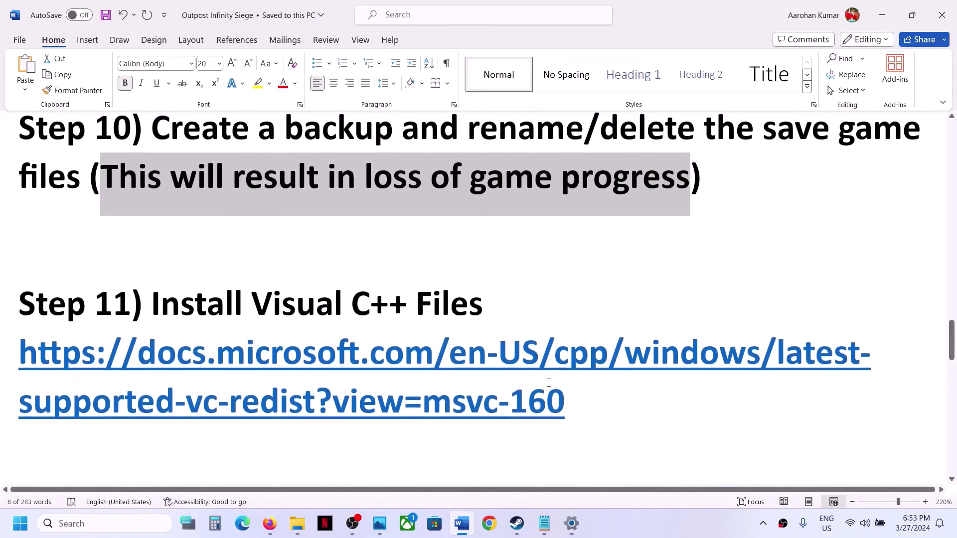
left_click_drag(576, 398, 65, 359)
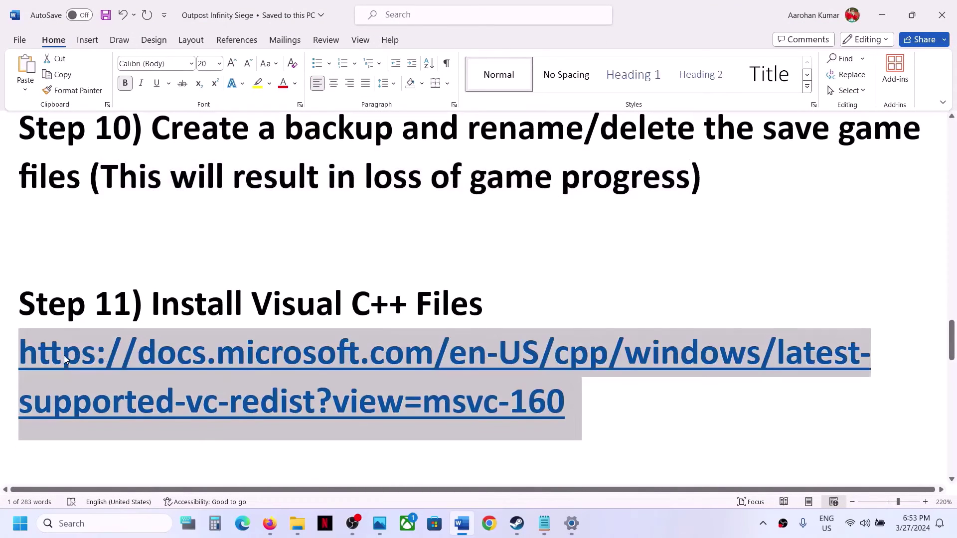
- Open docs.microsoft.com/en-US/cpp/windows/latest-supported-vc-redist?view=msvc-160 in Chrome and maximize the browser window
left_click(489, 523)
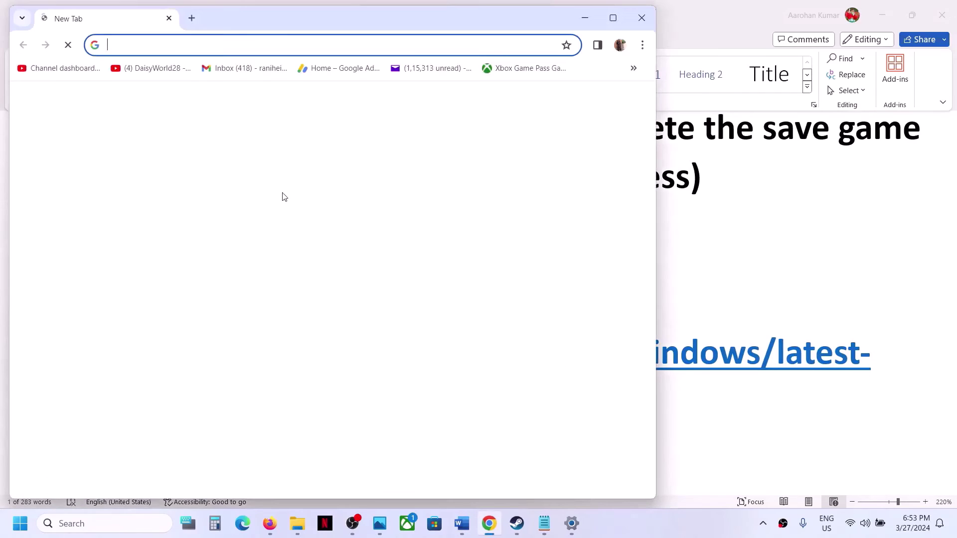
key("ctrl+v")
key("Return")
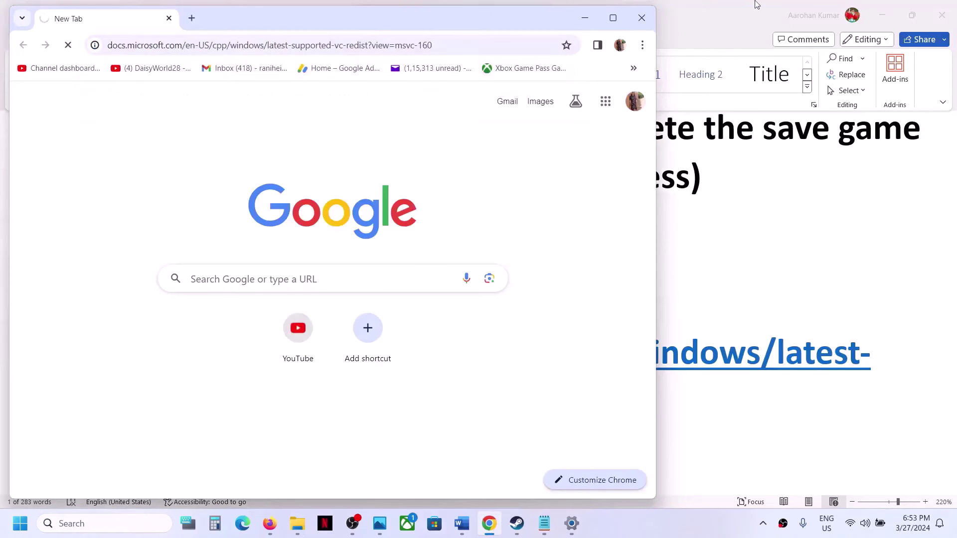
left_click(613, 17)
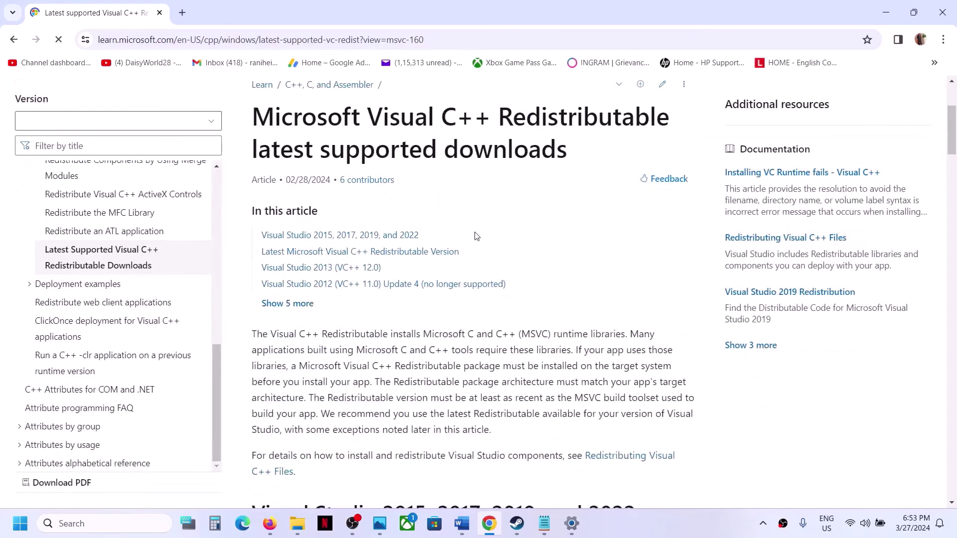
- Examine the Visual Studio 2015, 2017, 2019, and 2022 section and mark the X64 and X86 entries in the redistributable download table
scroll(476, 236, "down", 6)
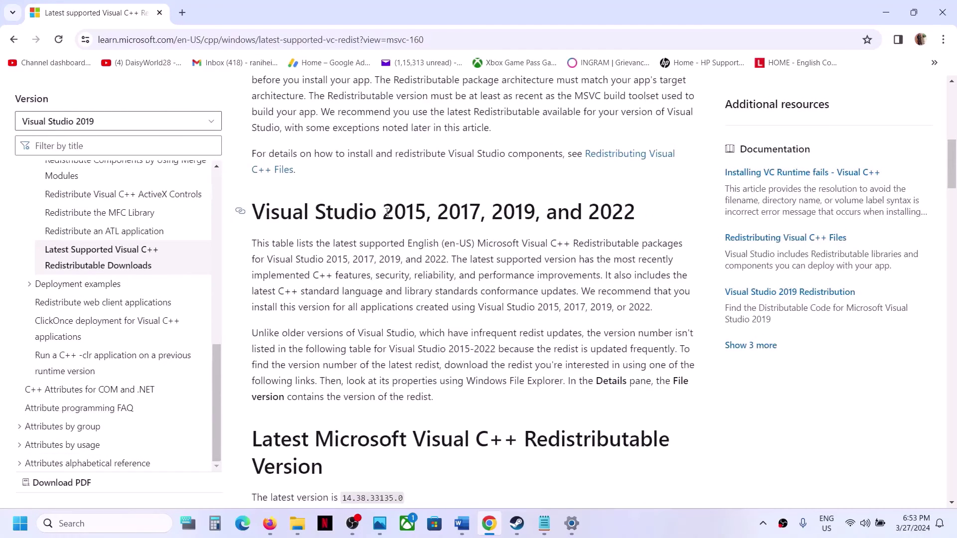
left_click_drag(388, 212, 626, 212)
scroll(385, 309, "down", 4)
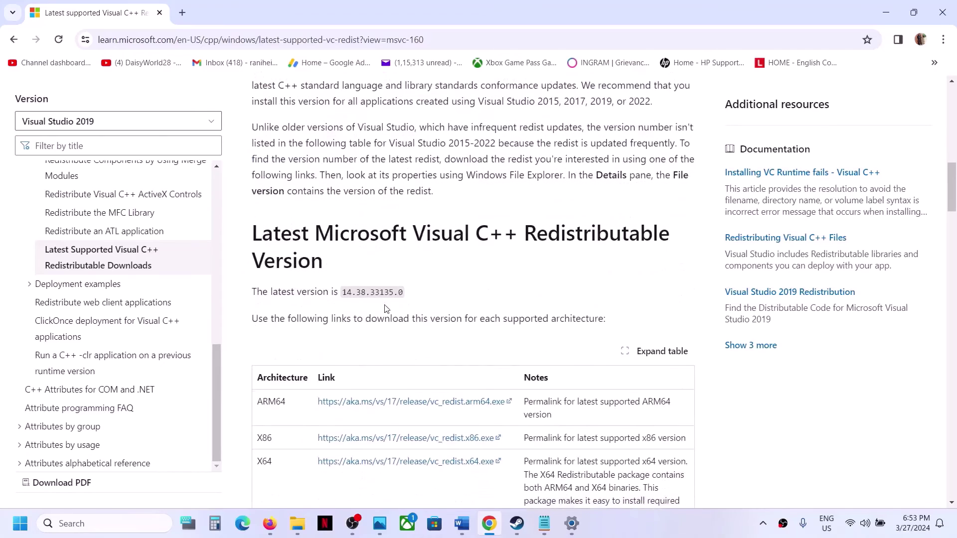
scroll(393, 288, "down", 2)
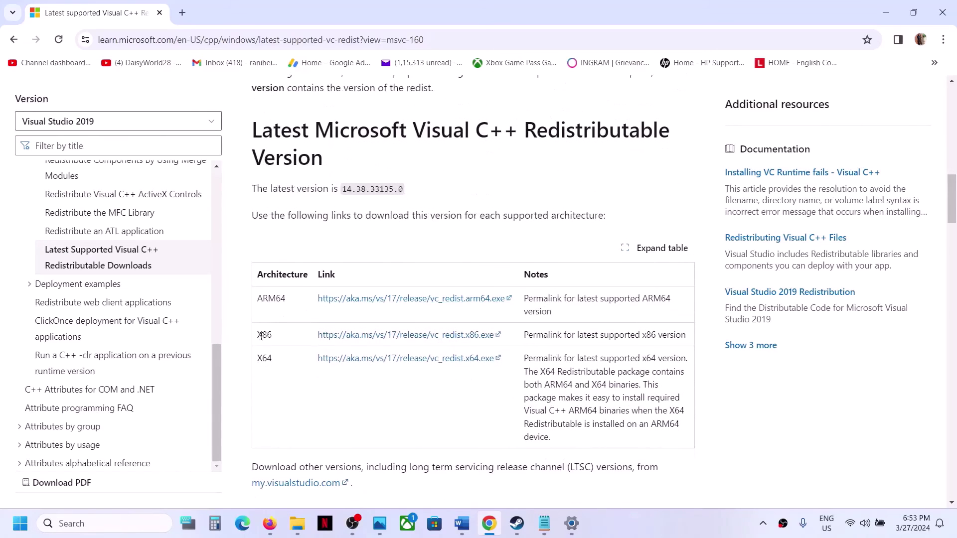
double_click(264, 357)
left_click_drag(253, 328, 349, 334)
- Download the x86 Visual C++ Redistributable, try to repair the existing installation with it, and acknowledge the resulting notice
left_click(378, 335)
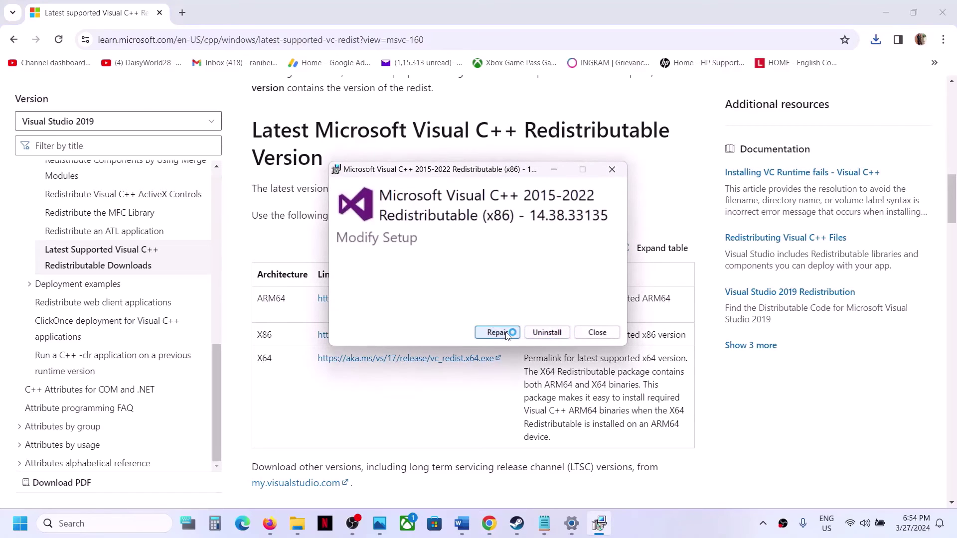
left_click(497, 332)
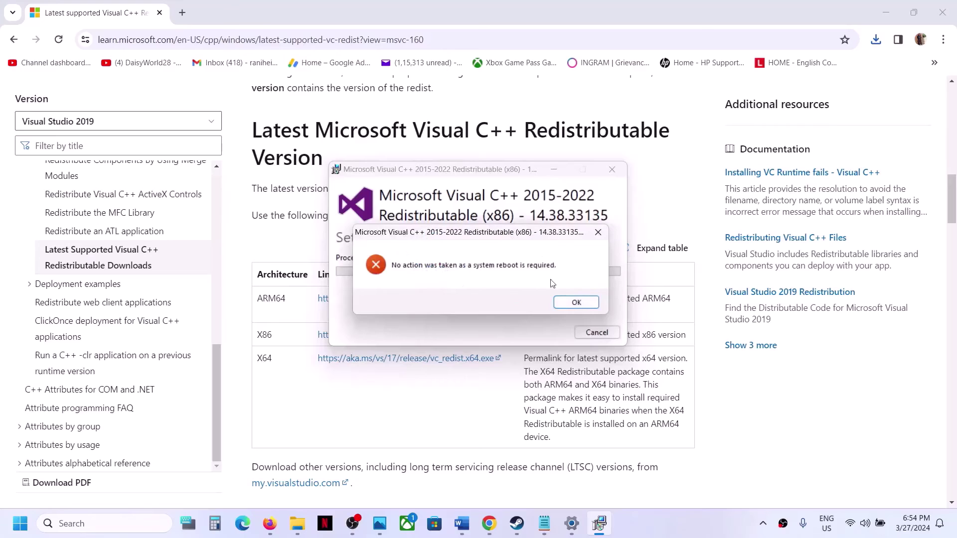
left_click(577, 308)
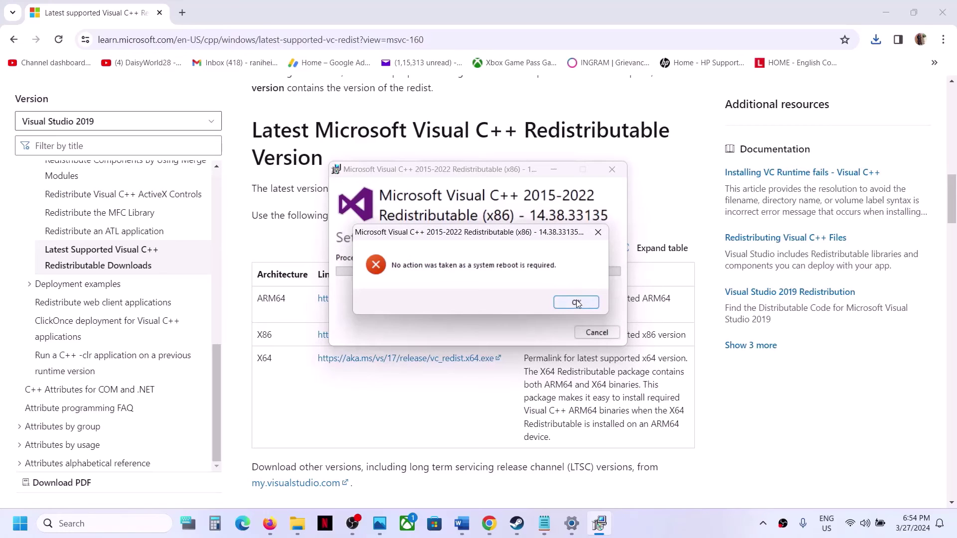
- Download the x64 Visual C++ Redistributable, try to repair the existing installation with it, and acknowledge the resulting notice
left_click(343, 409)
left_click_drag(262, 359, 305, 361)
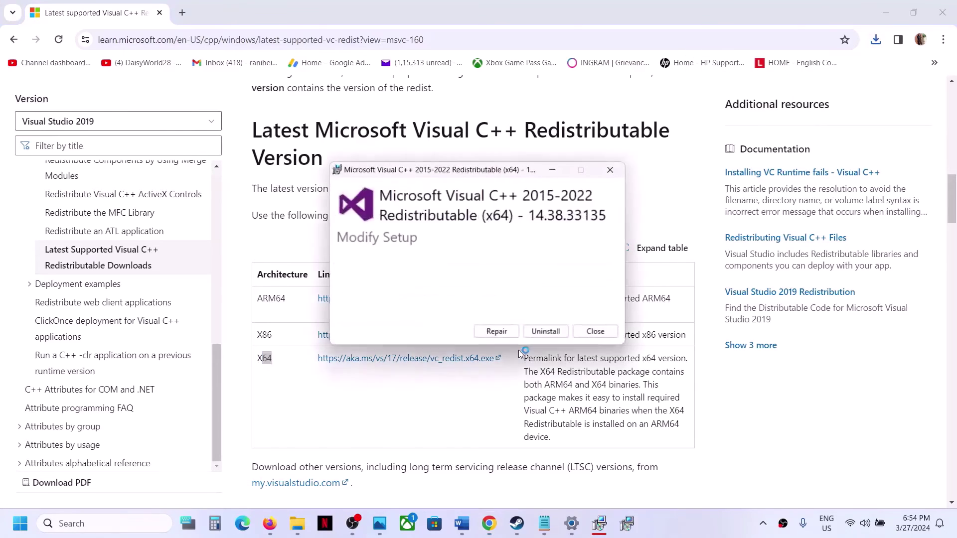
left_click(497, 331)
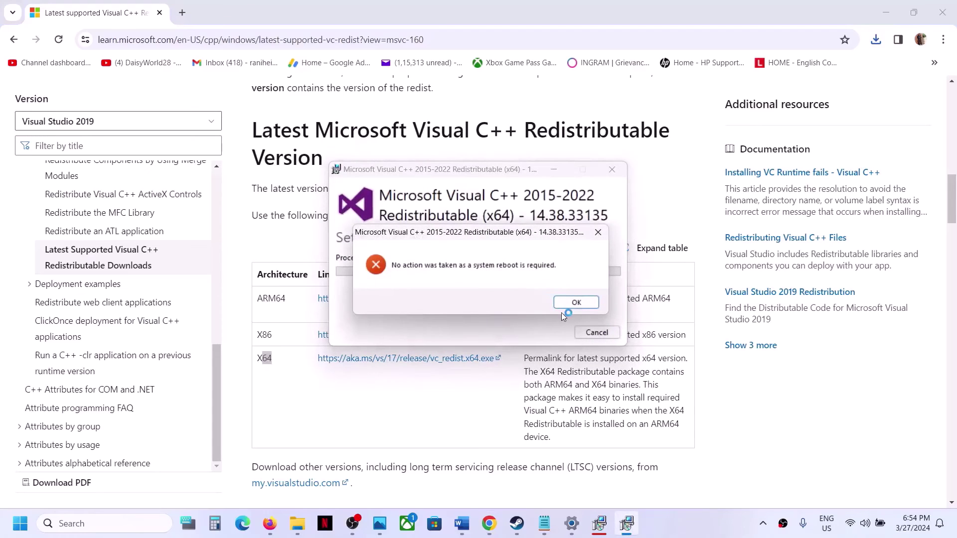
left_click(576, 302)
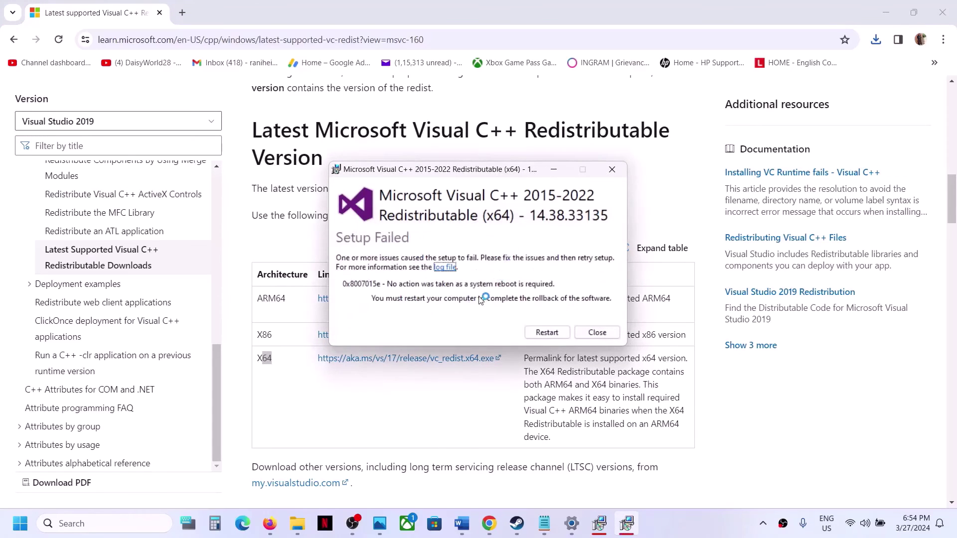
left_click(417, 404)
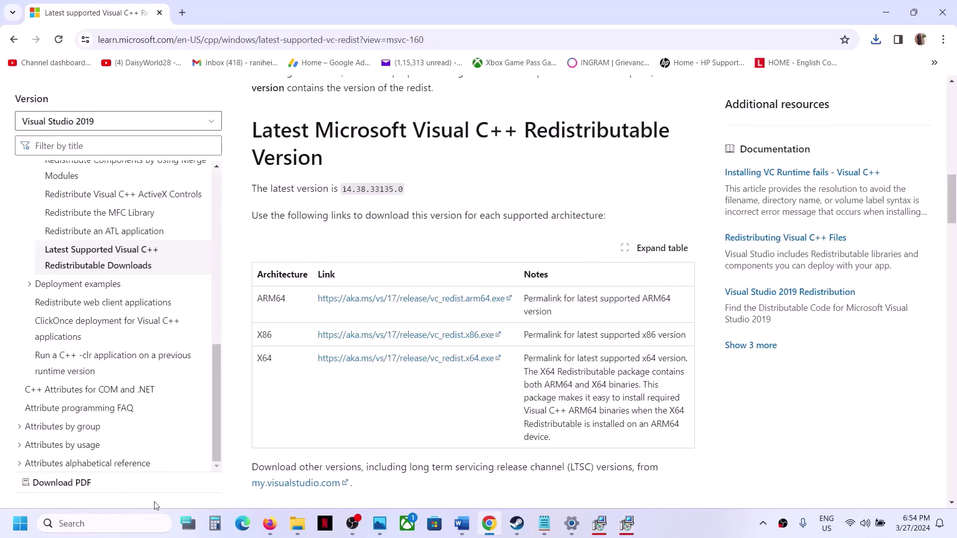
- Look up the Windows power options for a restart, dismiss them, and switch to Palia's library page in Steam
left_click(19, 525)
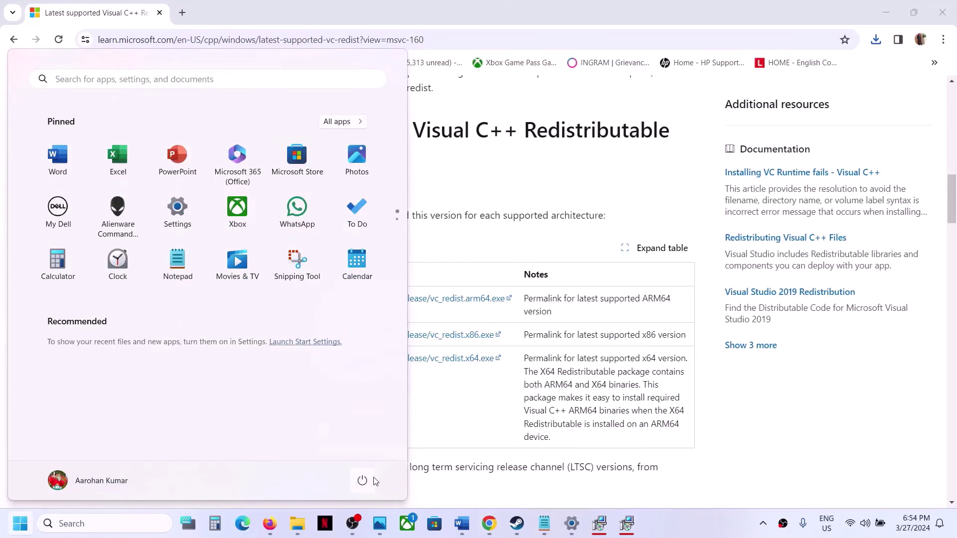
left_click(363, 481)
left_click(469, 410)
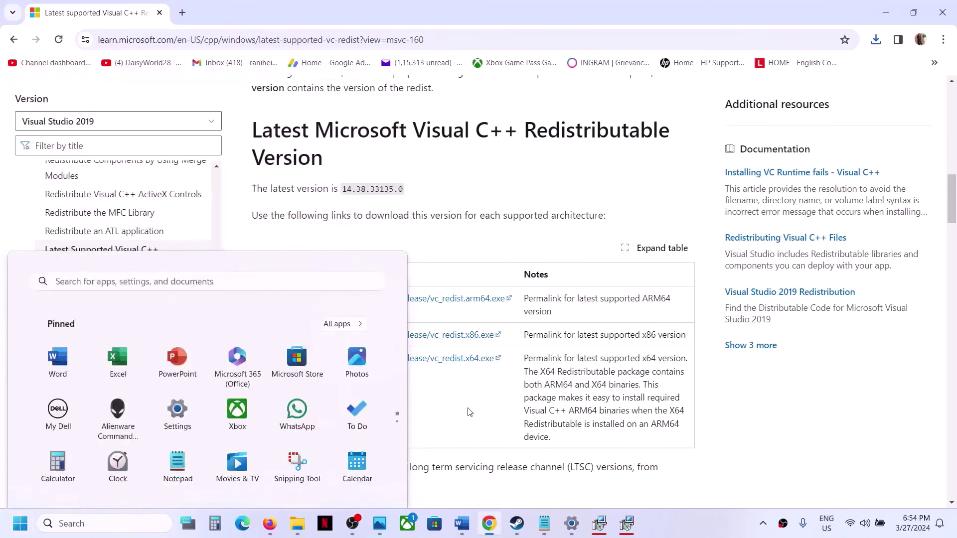
left_click(517, 523)
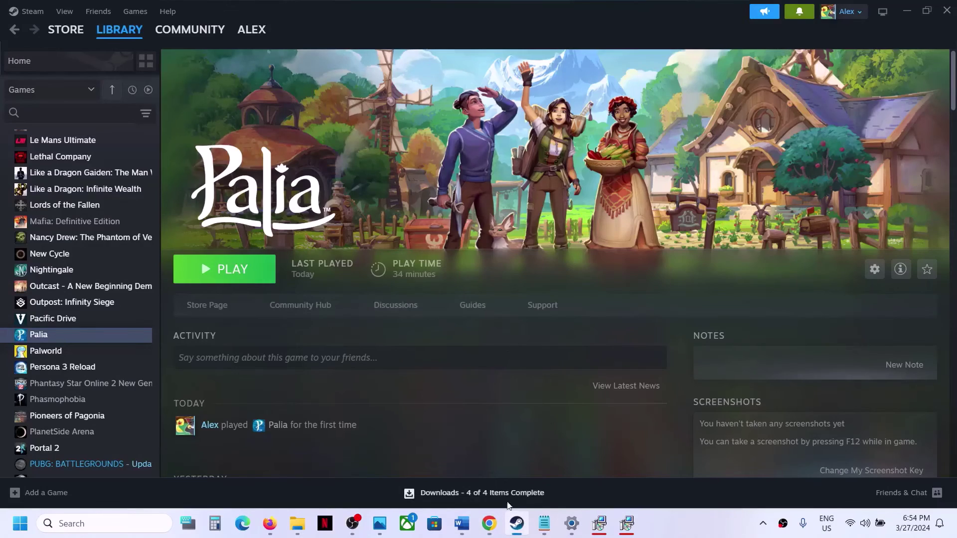
- Return to the Word fix list and mark the Step 12 instructions on unplugging external devices and additional USB adapters
left_click(462, 523)
scroll(433, 304, "down", 3)
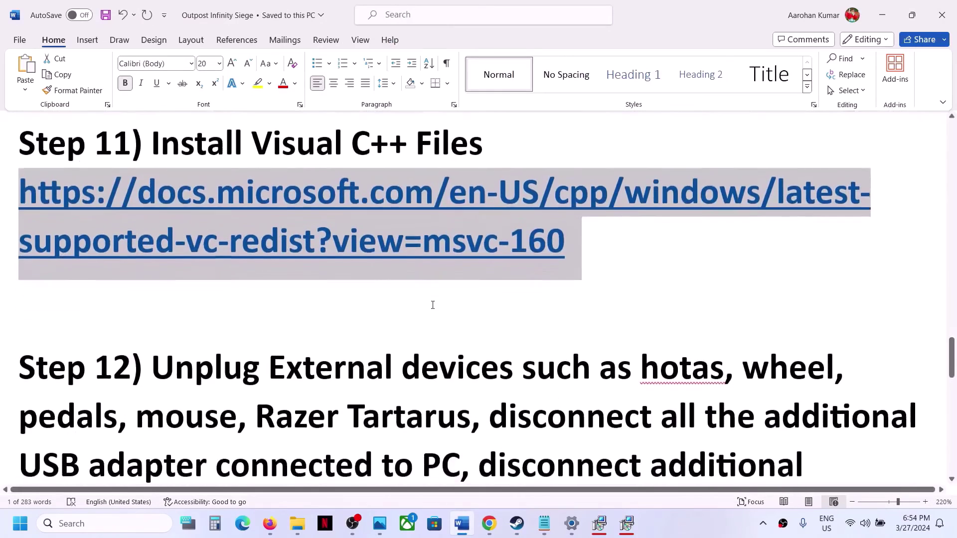
scroll(433, 305, "down", 3)
left_click_drag(152, 232, 460, 332)
scroll(447, 318, "down", 1)
scroll(447, 319, "down", 3)
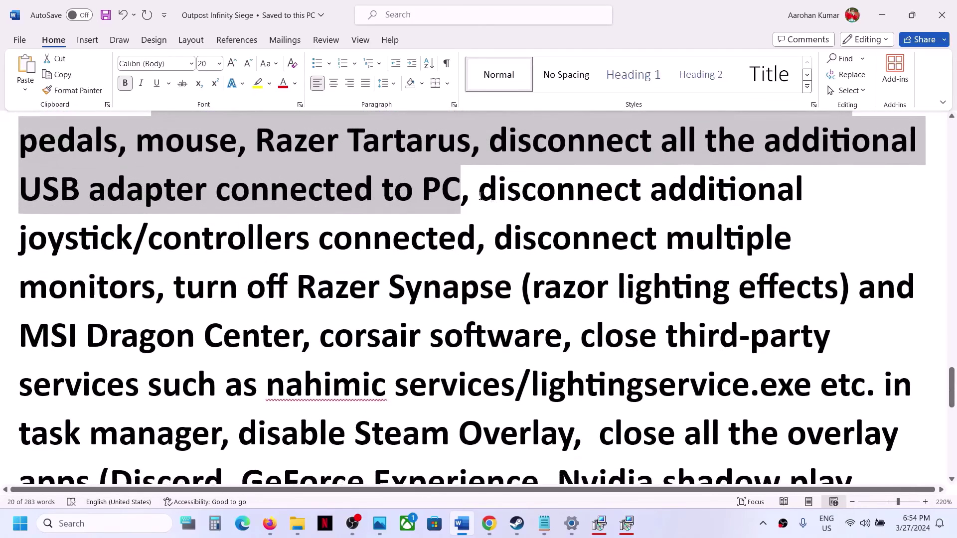
- Mark the remaining Step 12 advice on controllers, monitors, Razer Synapse, third-party services, Steam Overlay and other overlay apps
left_click_drag(477, 195, 473, 329)
left_click_drag(521, 361, 568, 436)
scroll(568, 436, "down", 1)
scroll(567, 437, "down", 3)
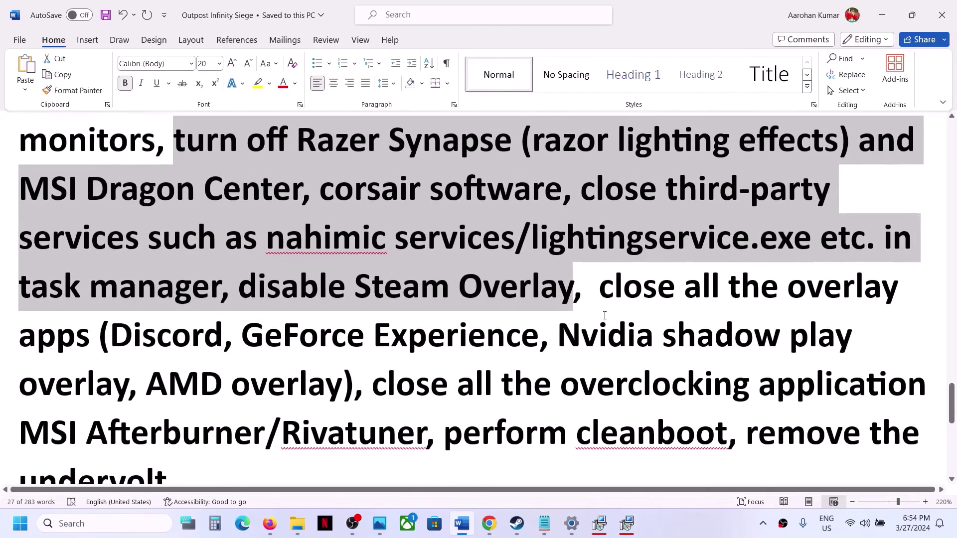
left_click_drag(601, 288, 100, 347)
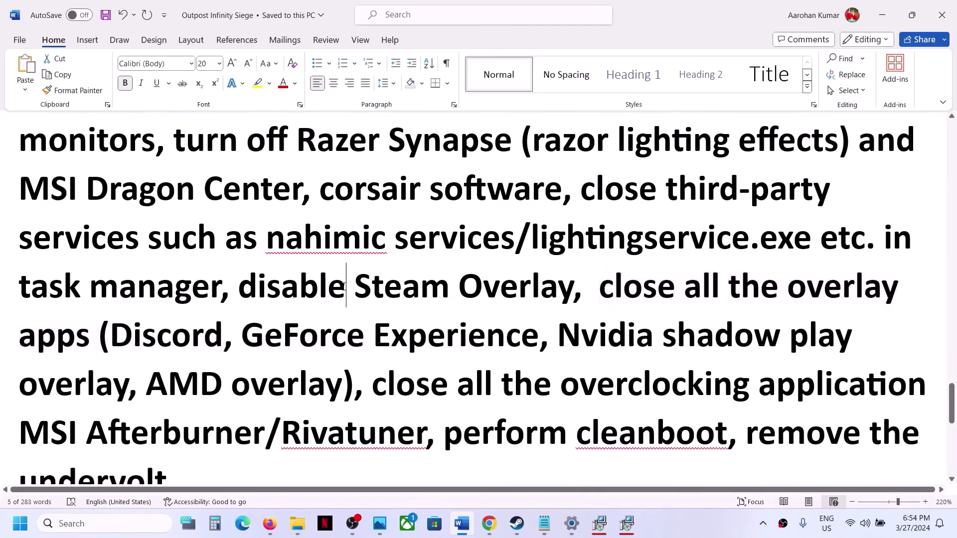
double_click(343, 286)
- Switch to Steam, disable the Steam Overlay while in-game in Palia's properties, and close the properties
key("alt+Tab")
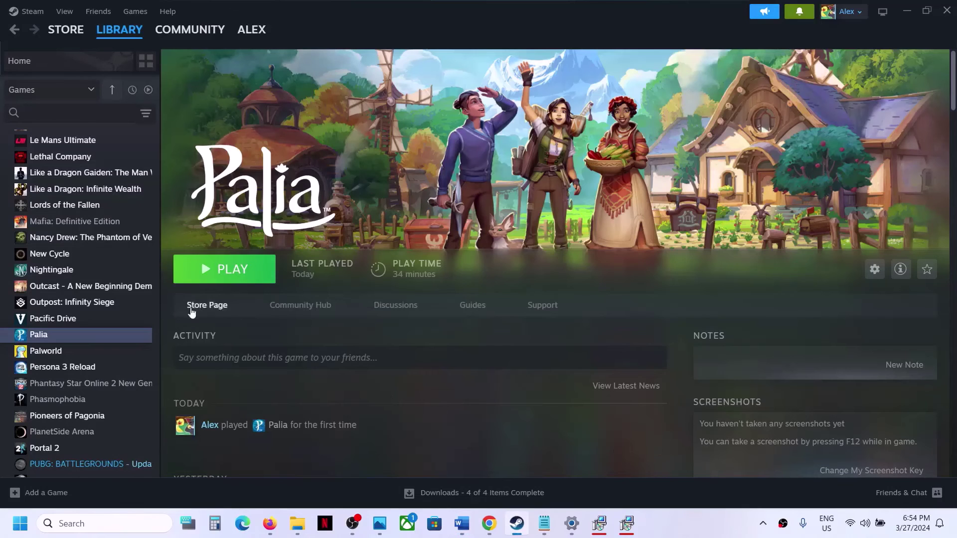
right_click(97, 335)
left_click(147, 431)
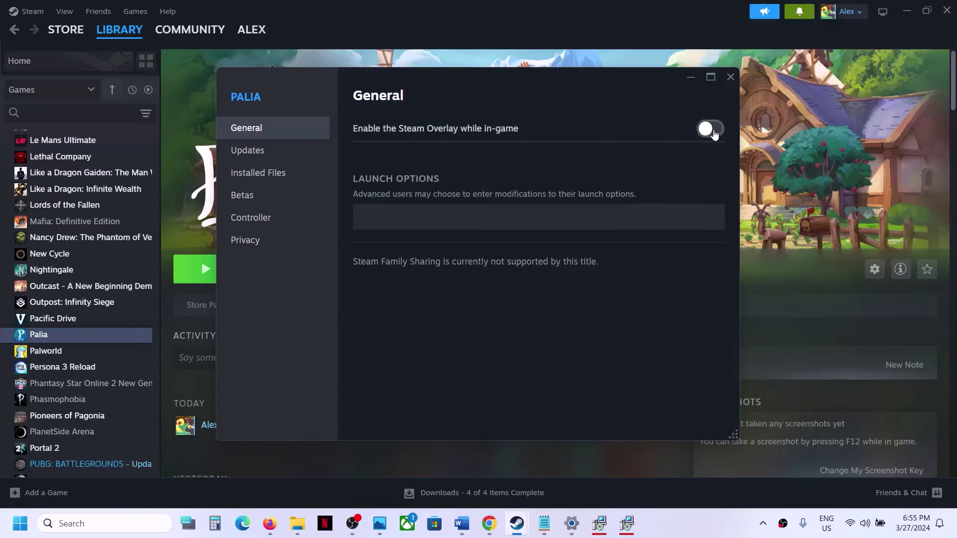
left_click(730, 78)
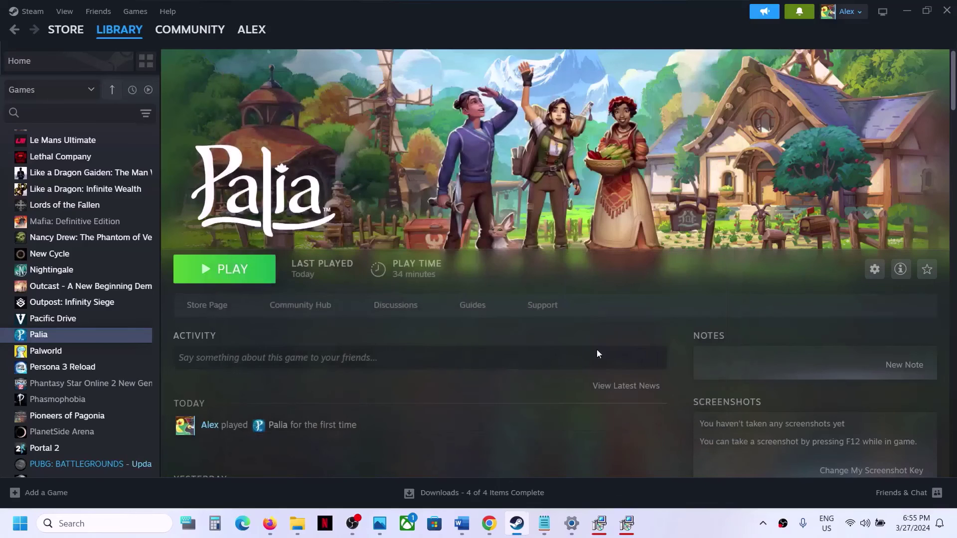